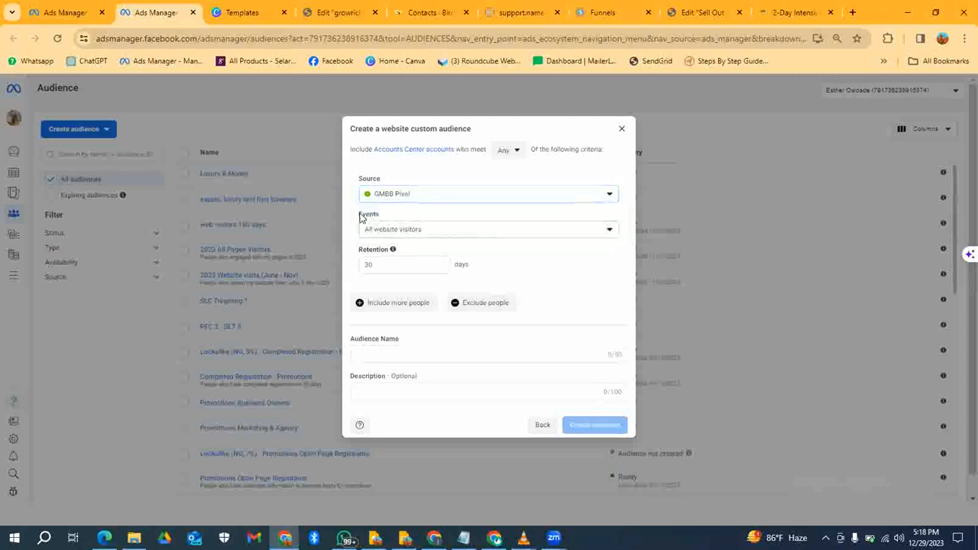
- Increase the page zoom by four levels to enlarge the website custom audience form
left_click_drag(359, 216, 388, 218)
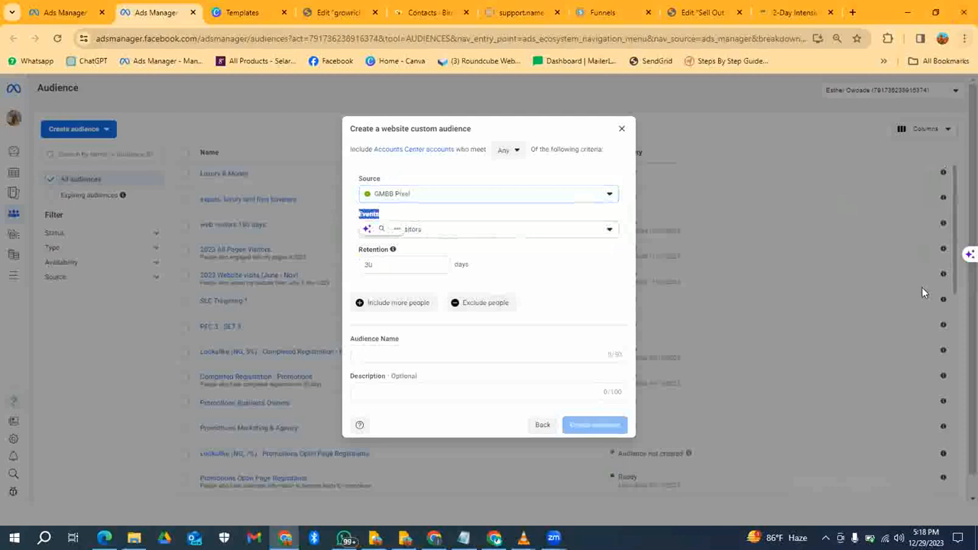
left_click(965, 39)
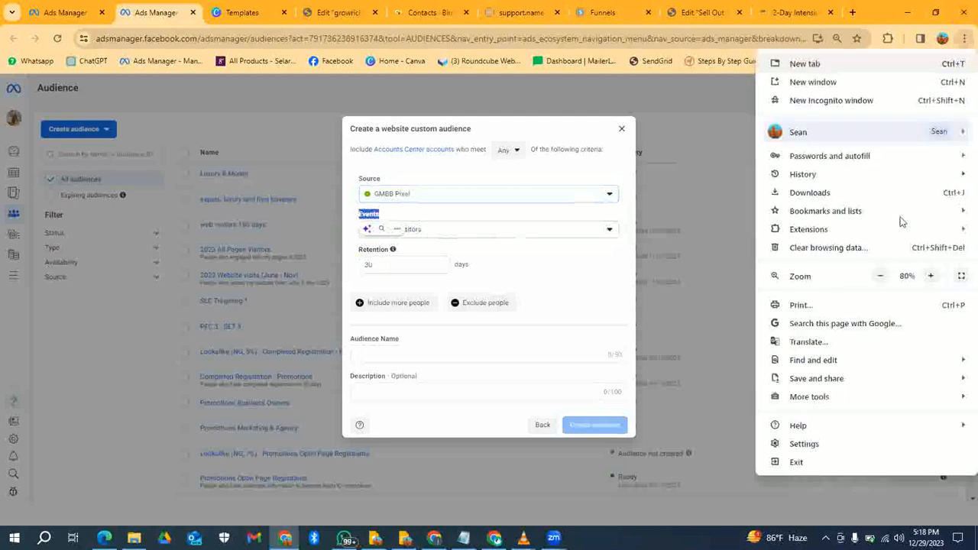
left_click(931, 276)
left_click(931, 276)
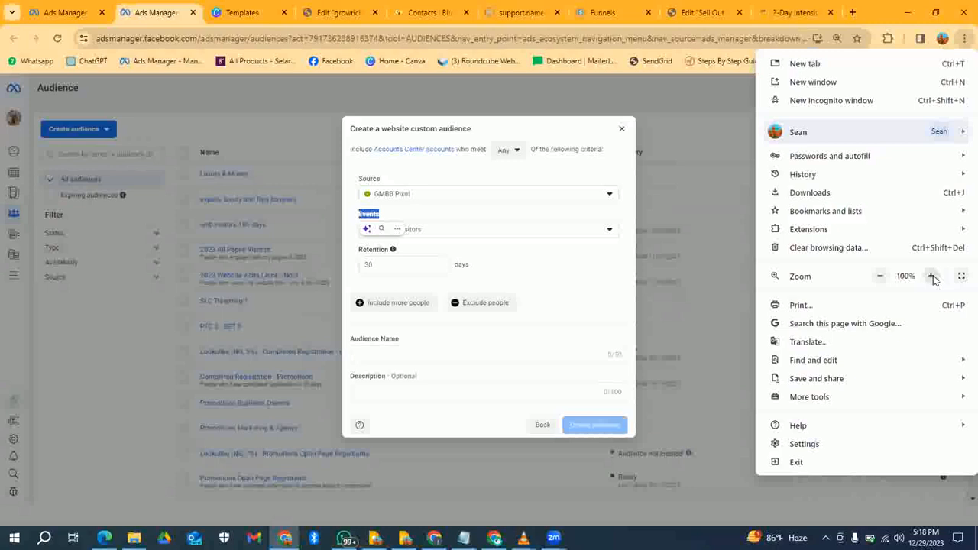
left_click(931, 277)
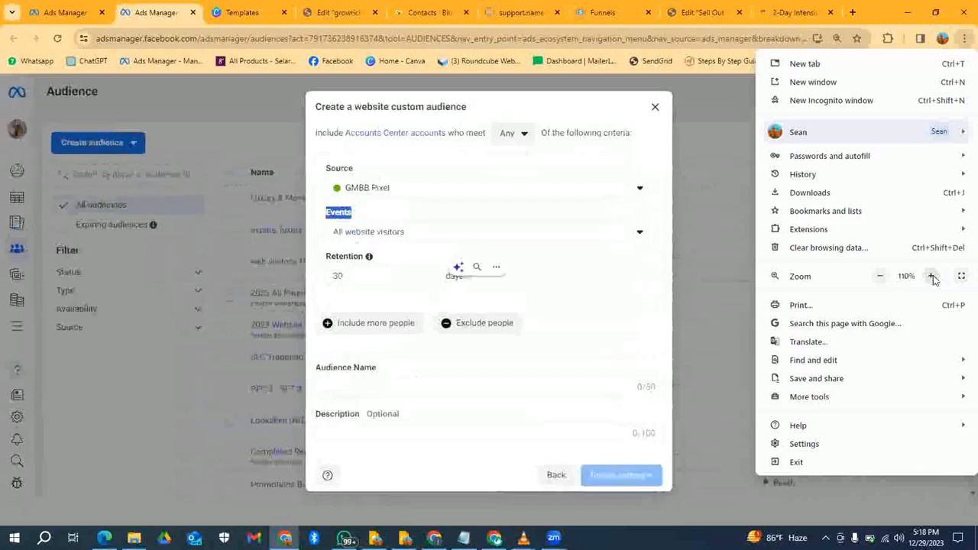
left_click(931, 276)
left_click(166, 310)
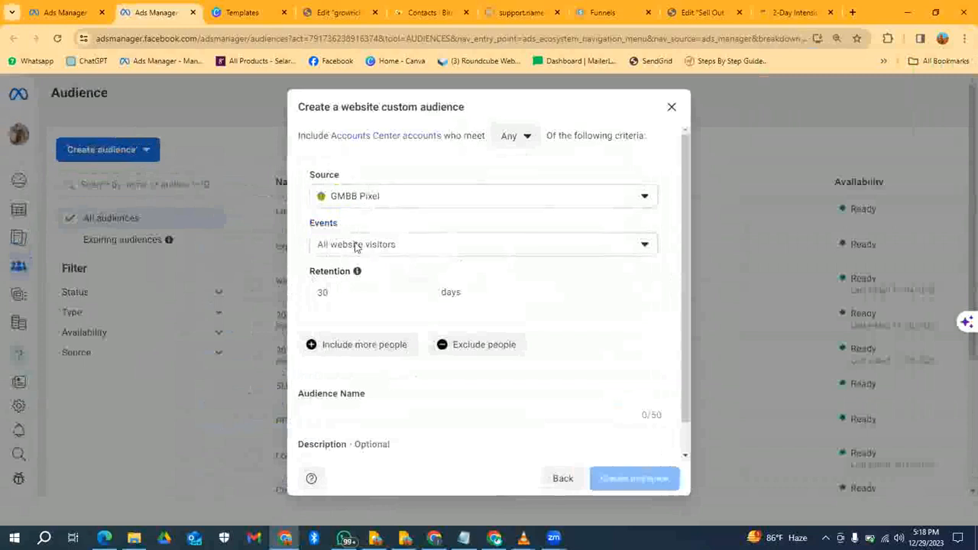
- Try People who visited specific web pages as the event, and switch it to Visitors by time spent
left_click(480, 251)
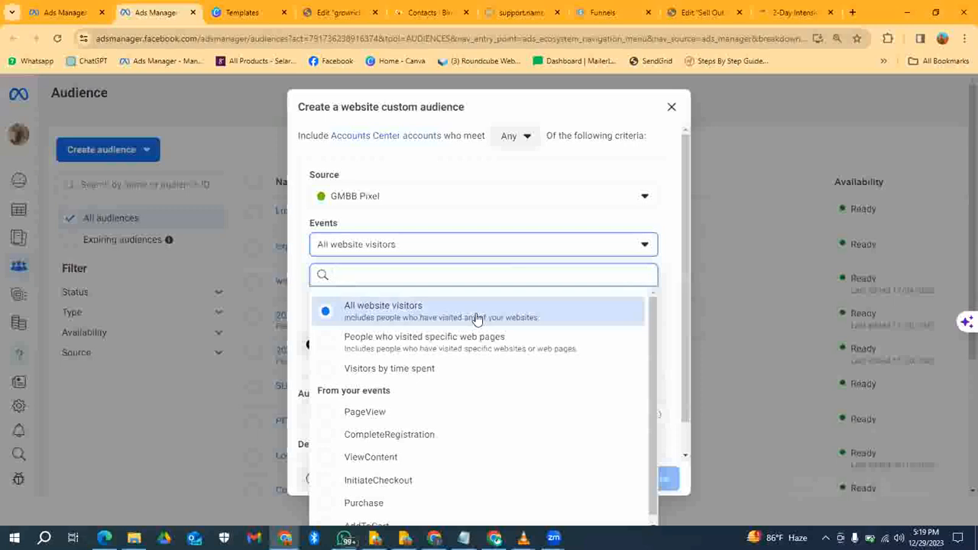
left_click(415, 342)
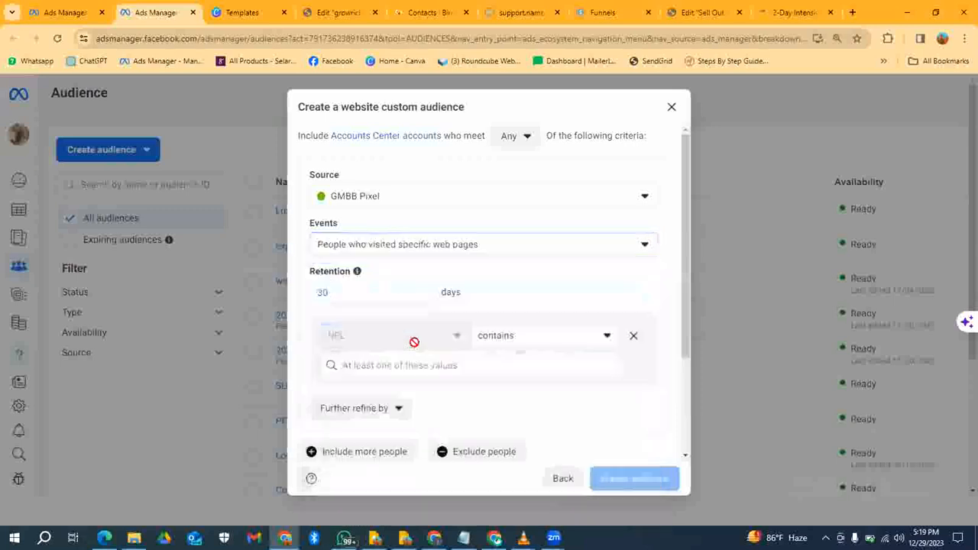
left_click(538, 258)
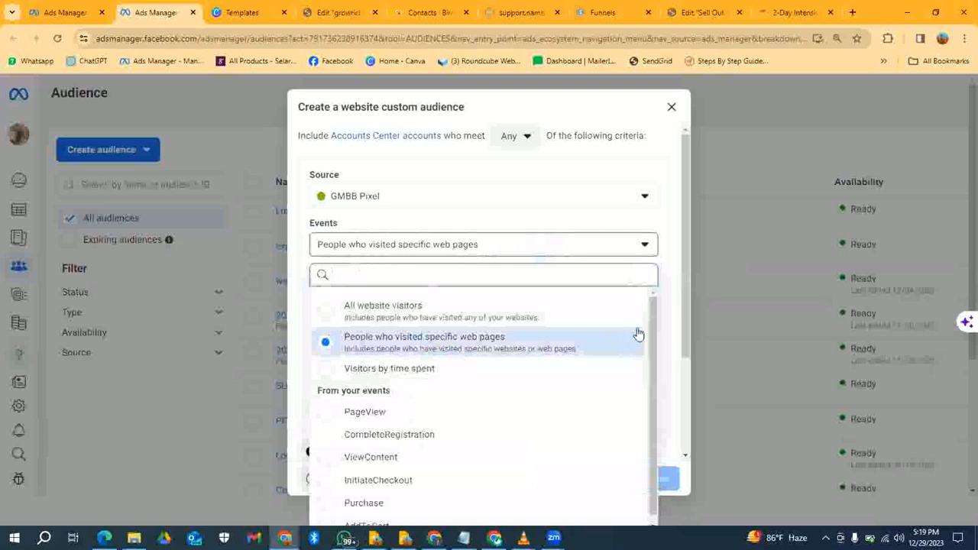
left_click(327, 370)
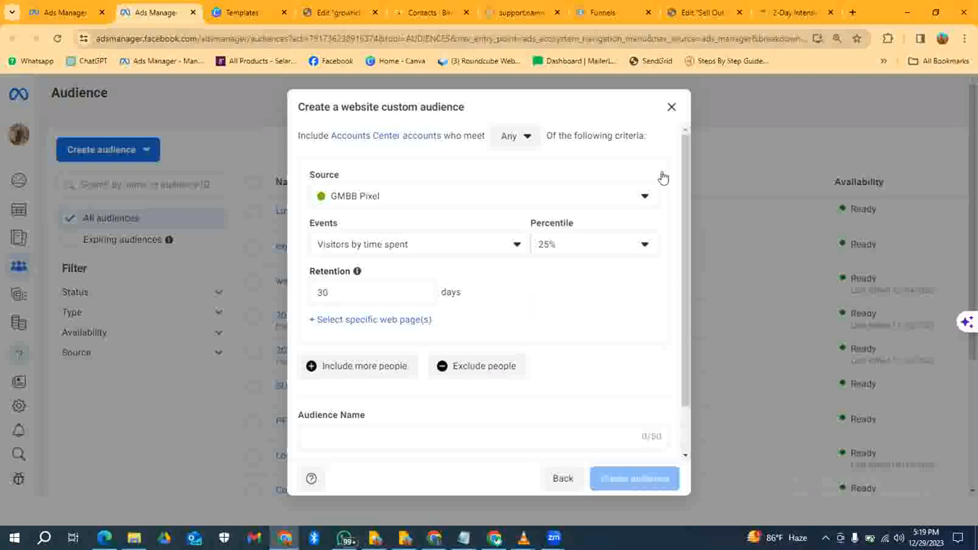
- Set the time-spent percentile to 5% after trying the 25% option
left_click(647, 246)
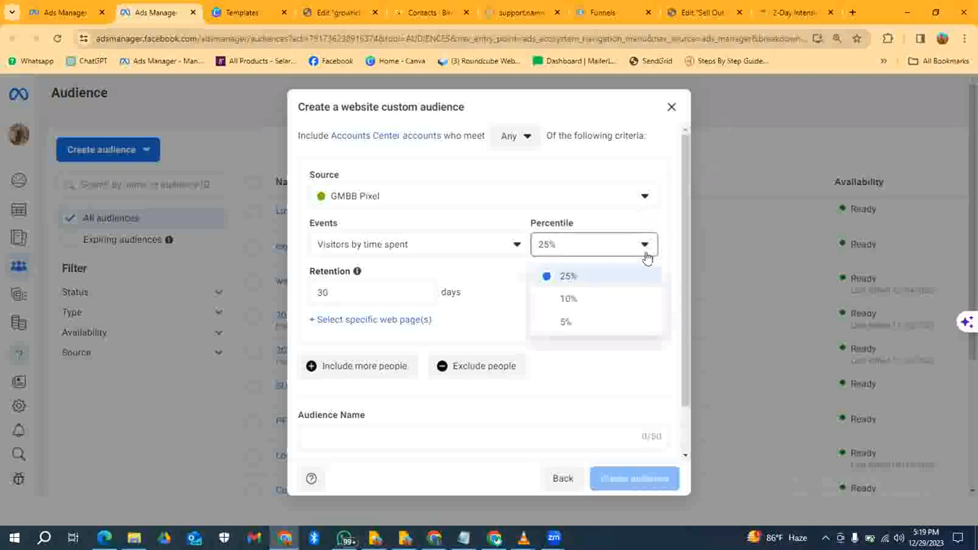
left_click(572, 284)
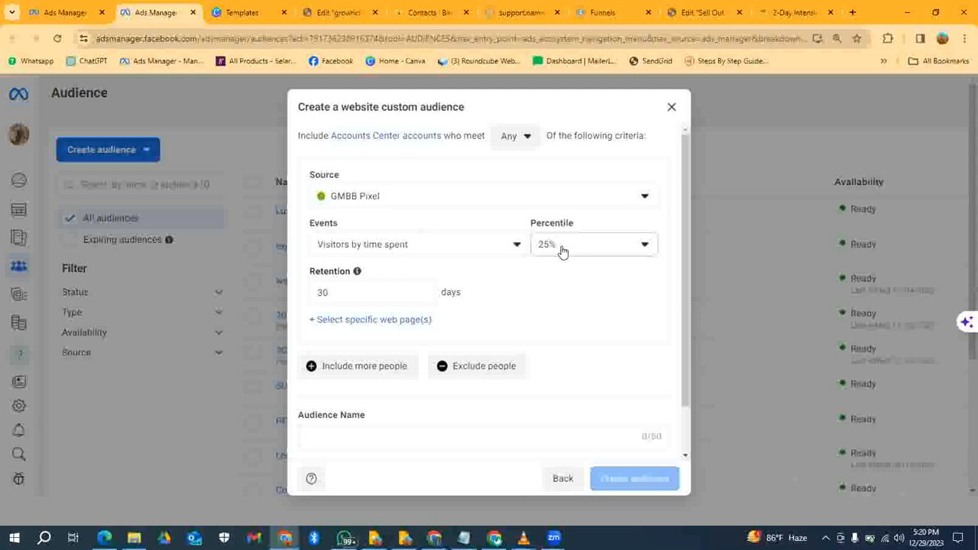
left_click(646, 246)
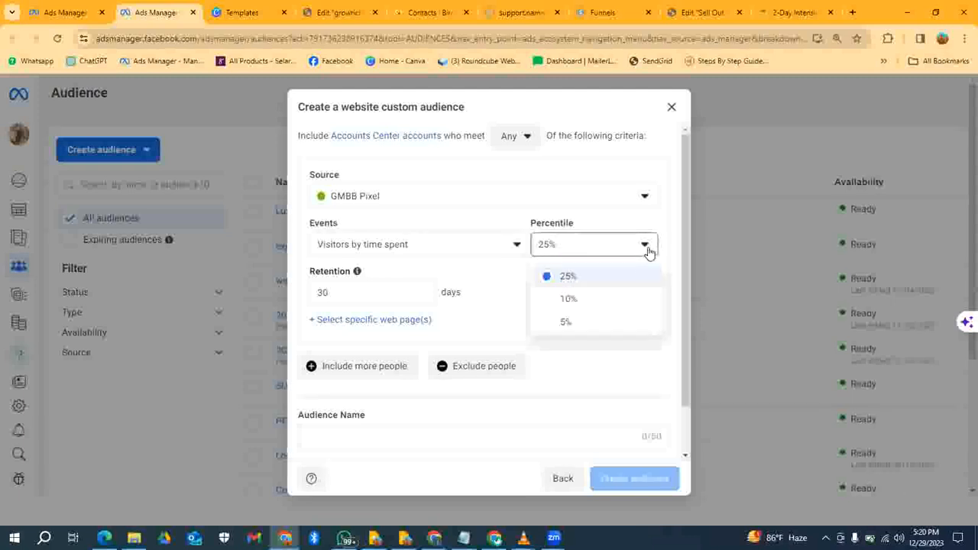
left_click(564, 328)
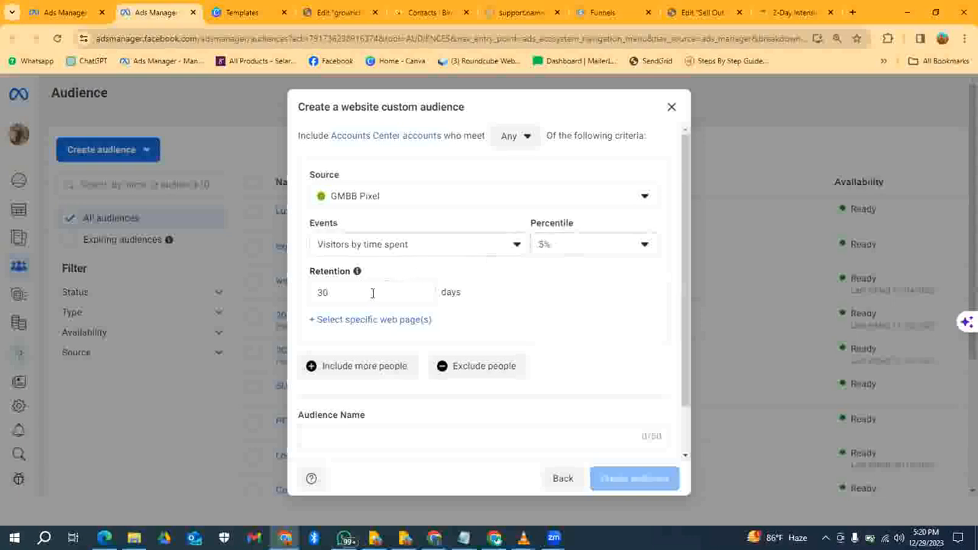
- Set the audience event to People who visited specific web pages and ready the URL value for entry
left_click(469, 255)
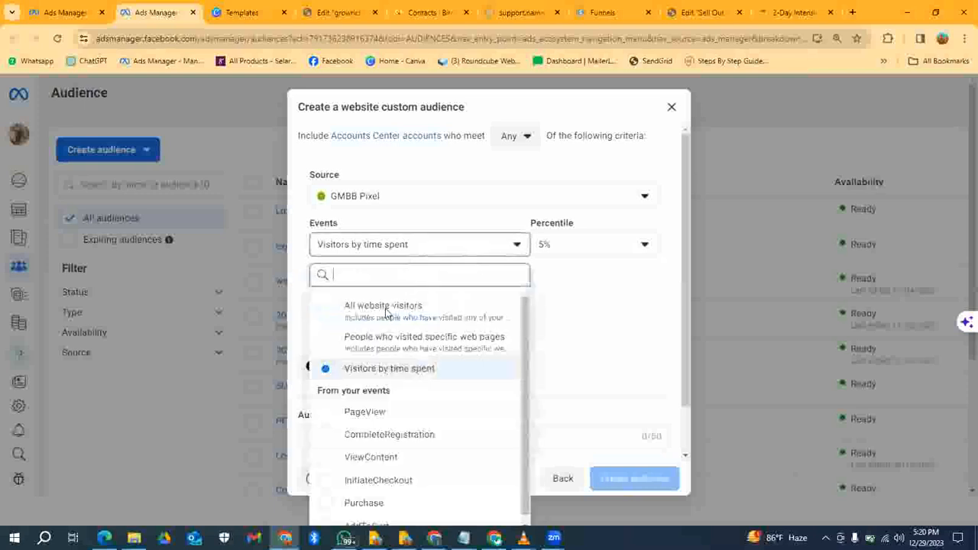
left_click(434, 340)
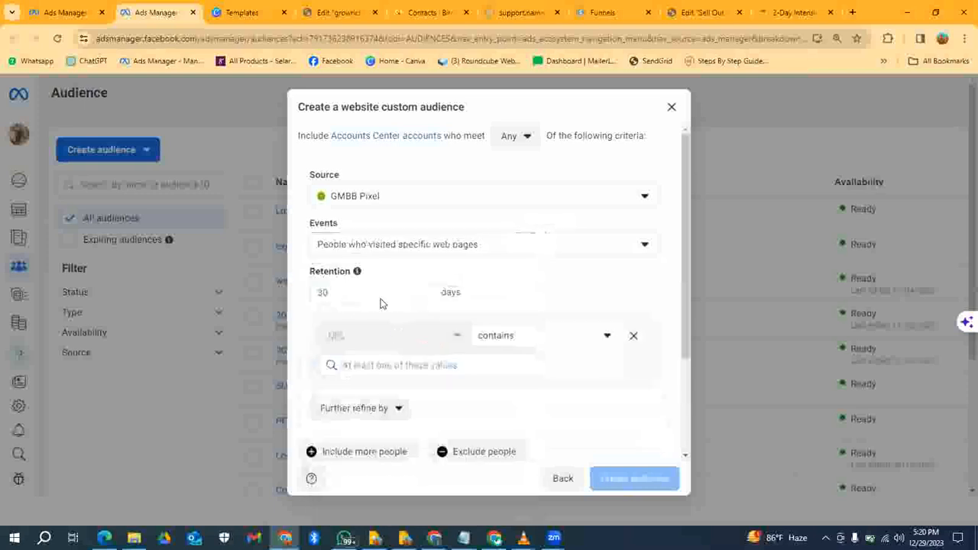
left_click(402, 368)
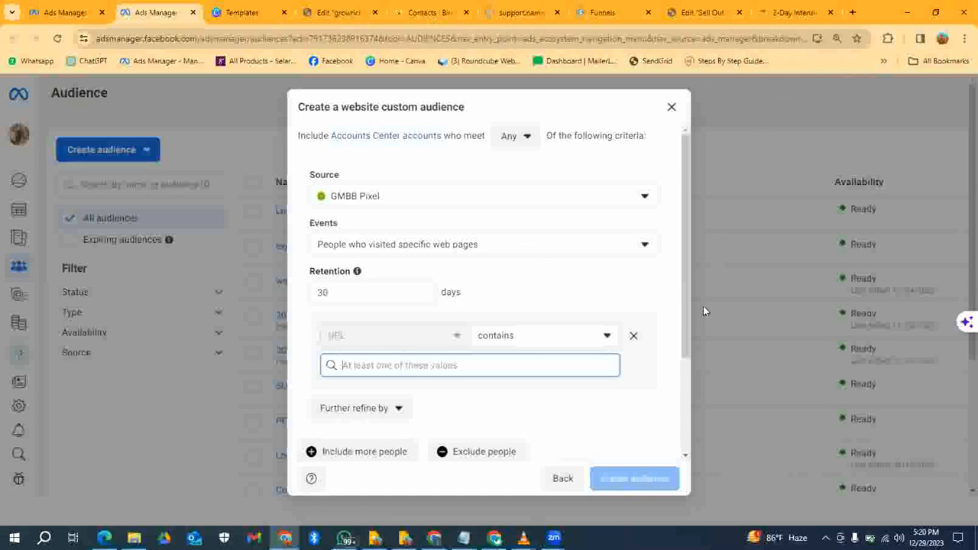
- Copy the web address of the promotions-optin-page from its open browser page and look over the page content
left_click(795, 12)
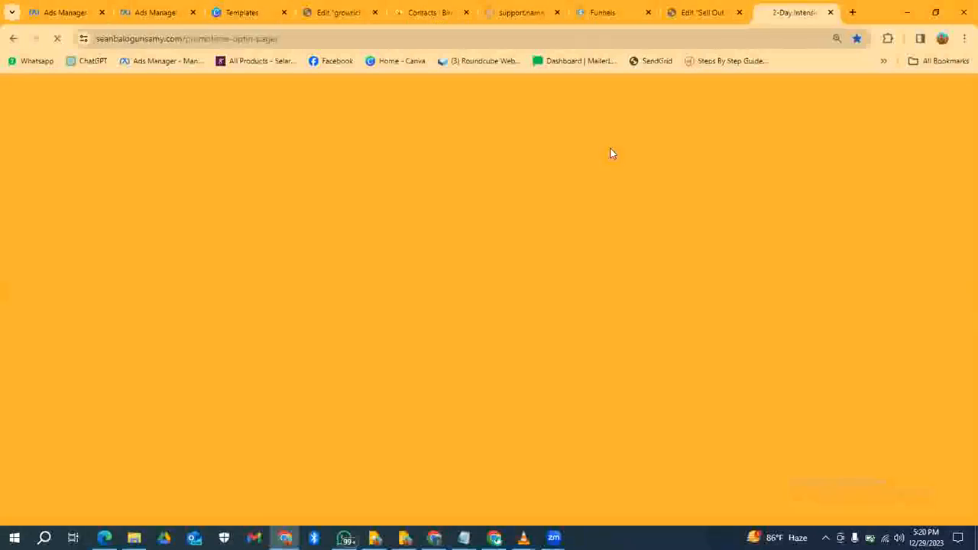
left_click(283, 39)
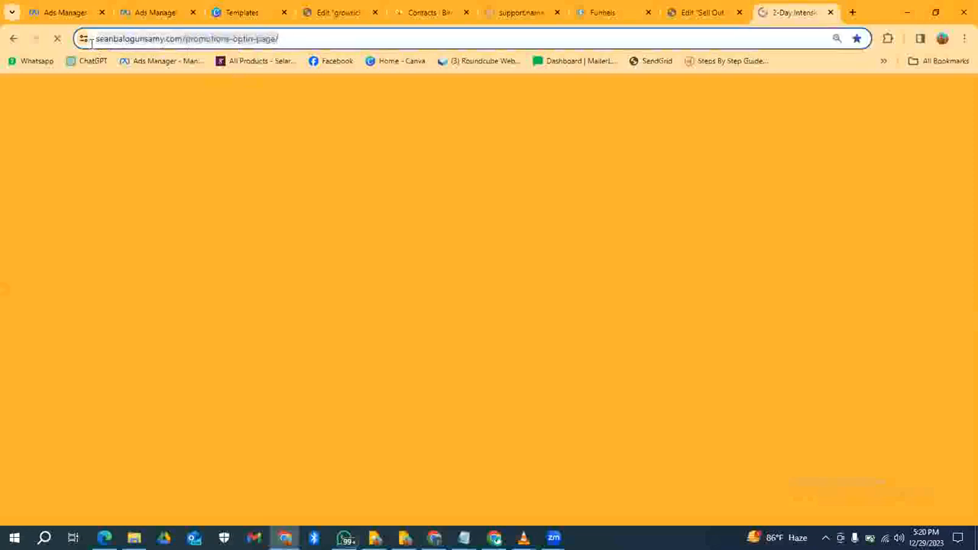
right_click(128, 44)
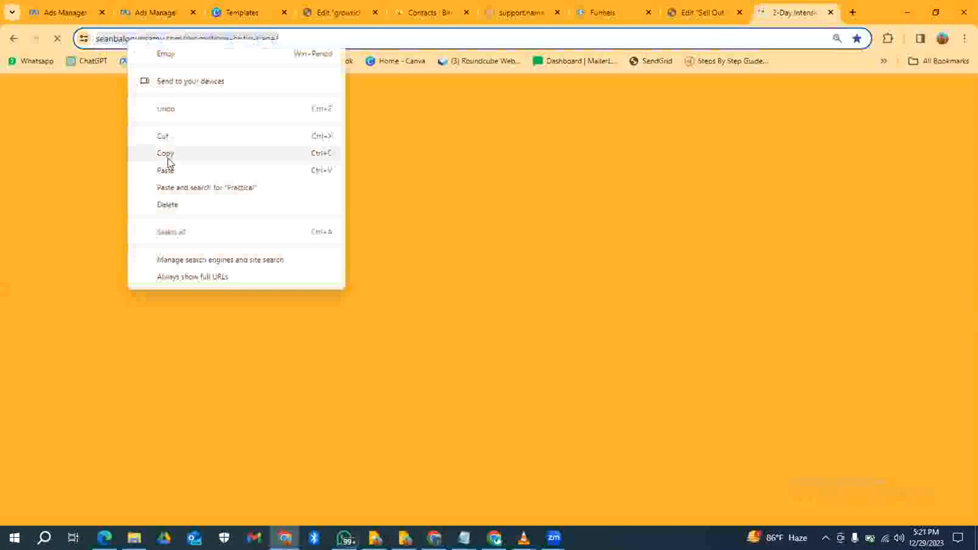
left_click(168, 157)
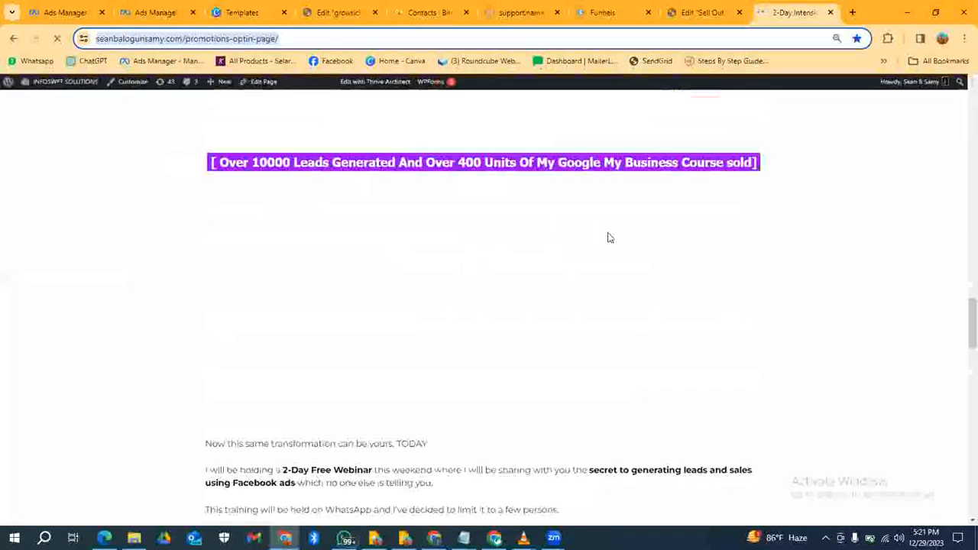
scroll(609, 233, "up", 15)
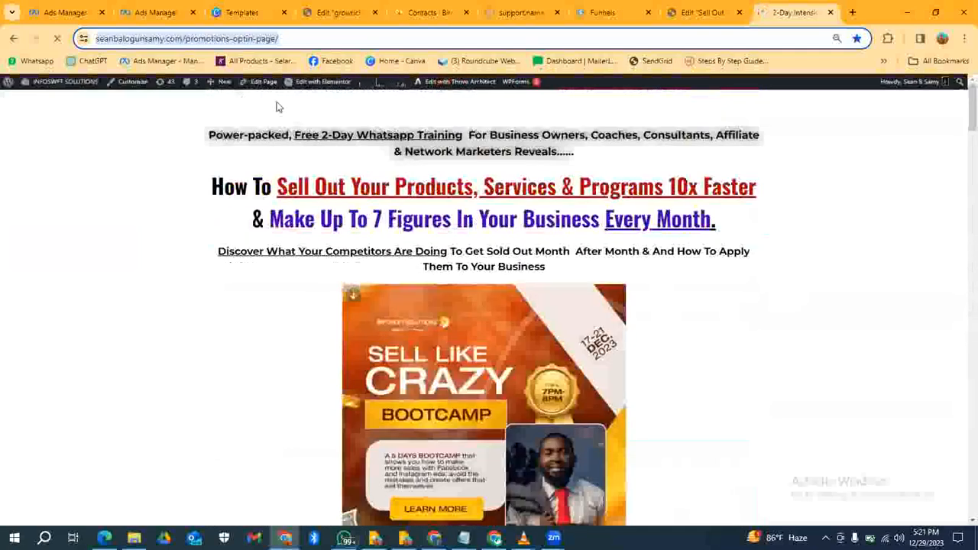
scroll(310, 154, "down", 2)
scroll(310, 154, "down", 5)
scroll(309, 153, "up", 7)
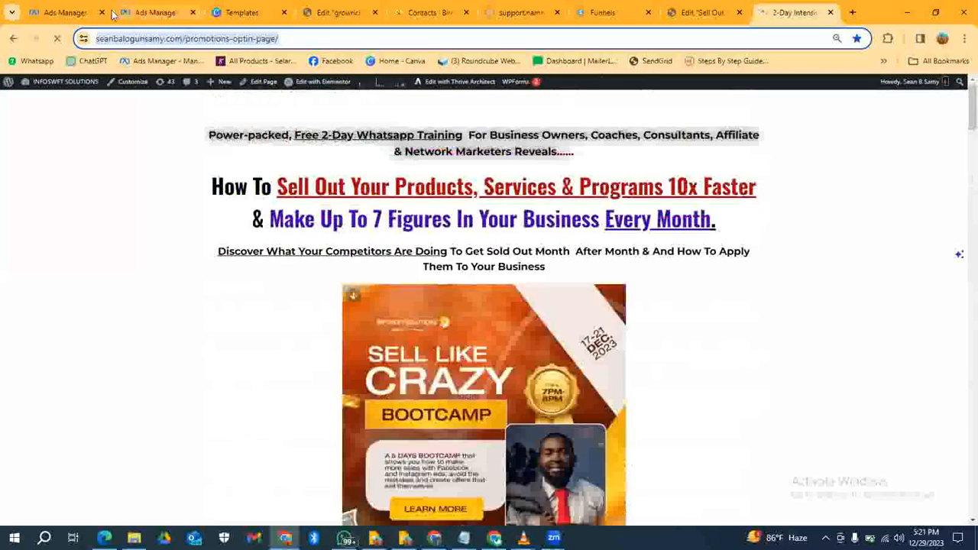
- Return to the custom audience form and add the copied opt-in page address as the URL contains value
left_click(153, 13)
left_click(439, 365)
key("ctrl+v")
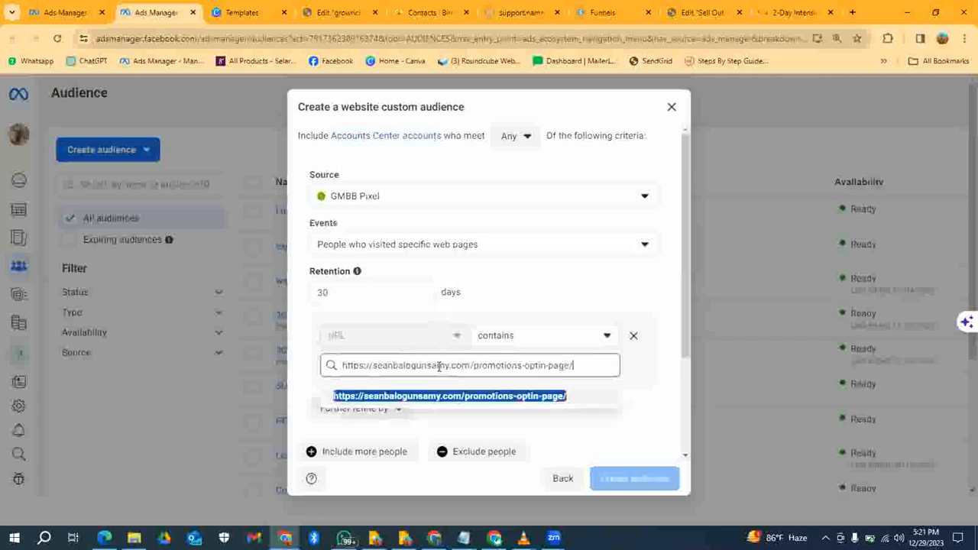
left_click(579, 395)
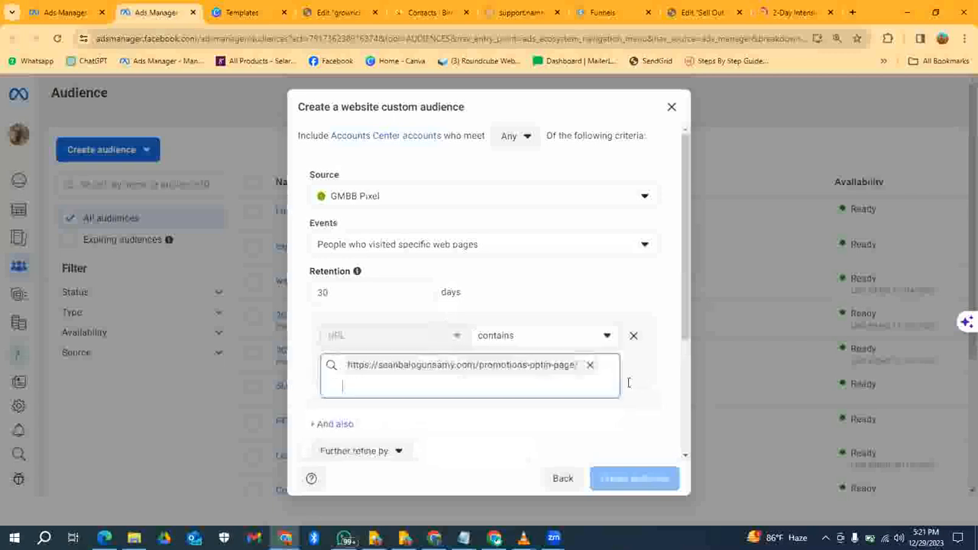
left_click(670, 356)
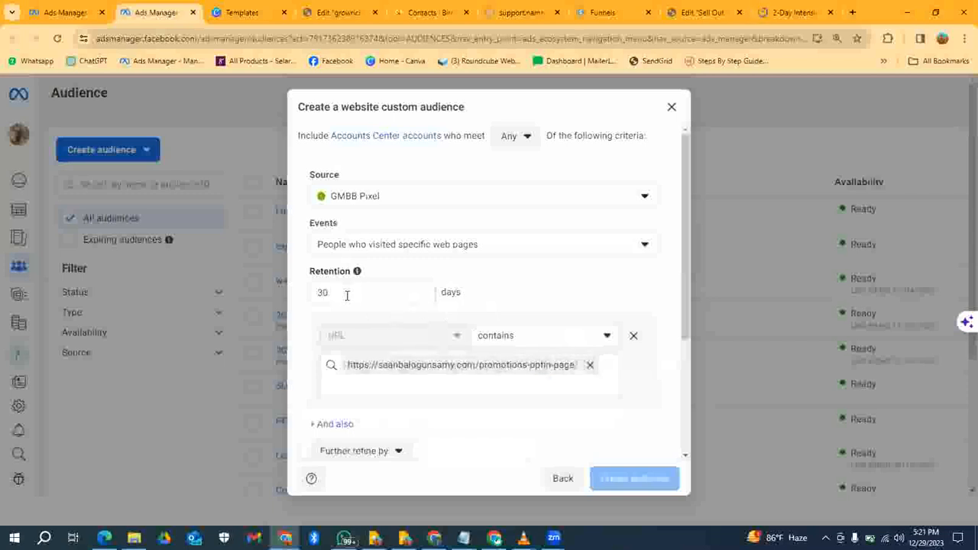
- Set the audience retention to 180 days
left_click_drag(347, 296, 309, 300)
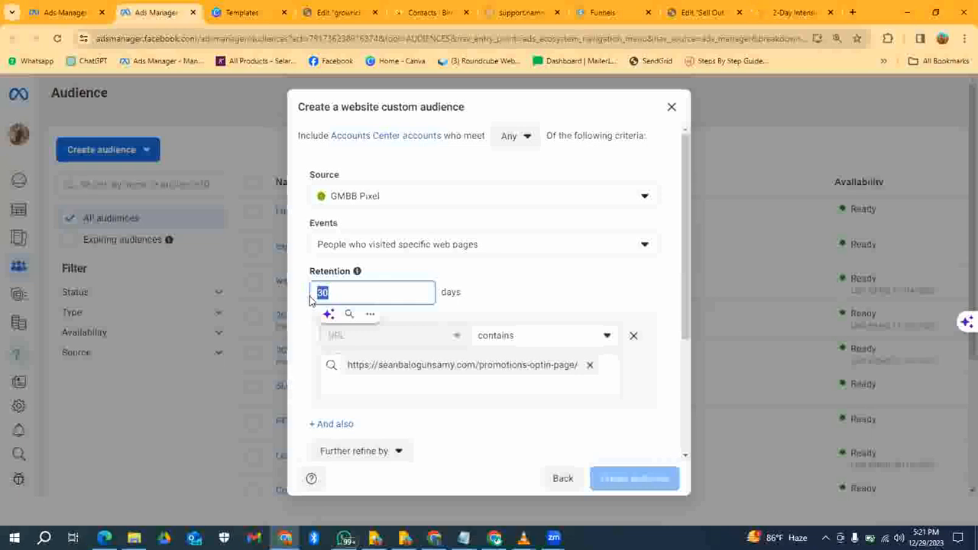
type("180")
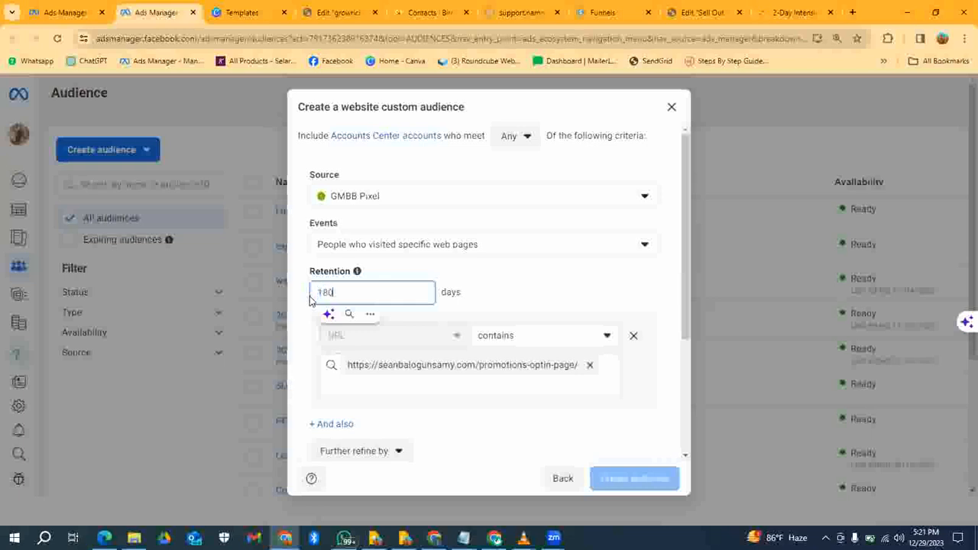
left_click(520, 298)
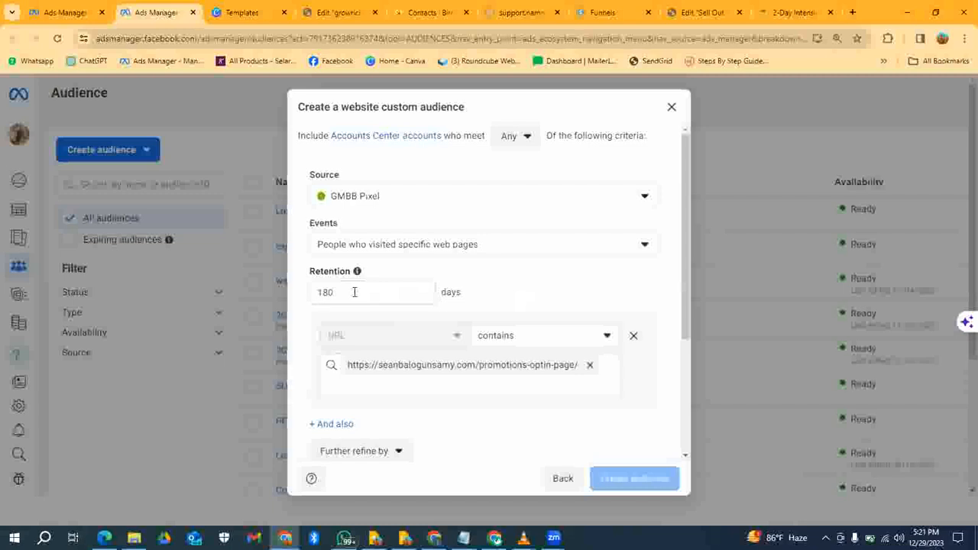
- Try a retention period of 360 days
left_click(335, 292)
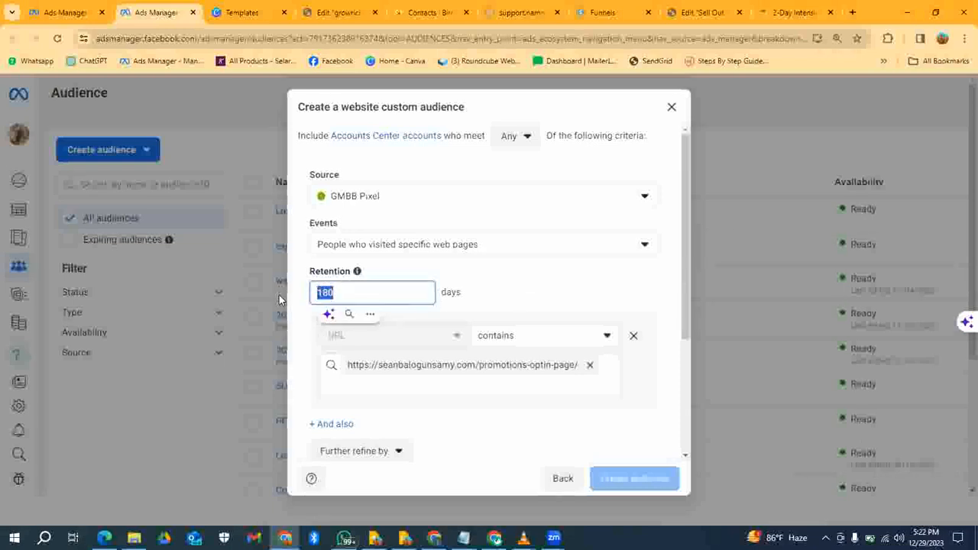
key("BackSpace")
type("360")
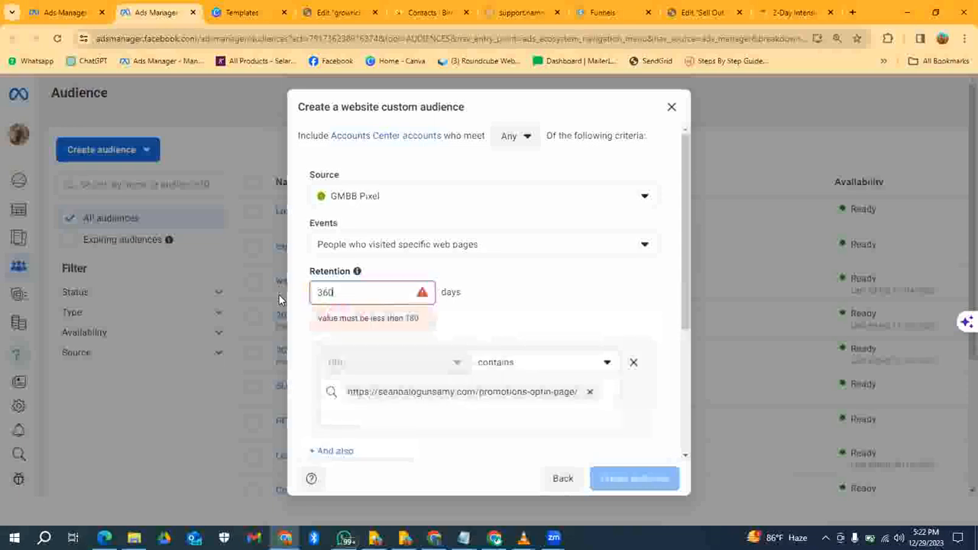
- Replace the 360-day retention entry with 180 days
key("BackSpace")
key("BackSpace")
key("BackSpace")
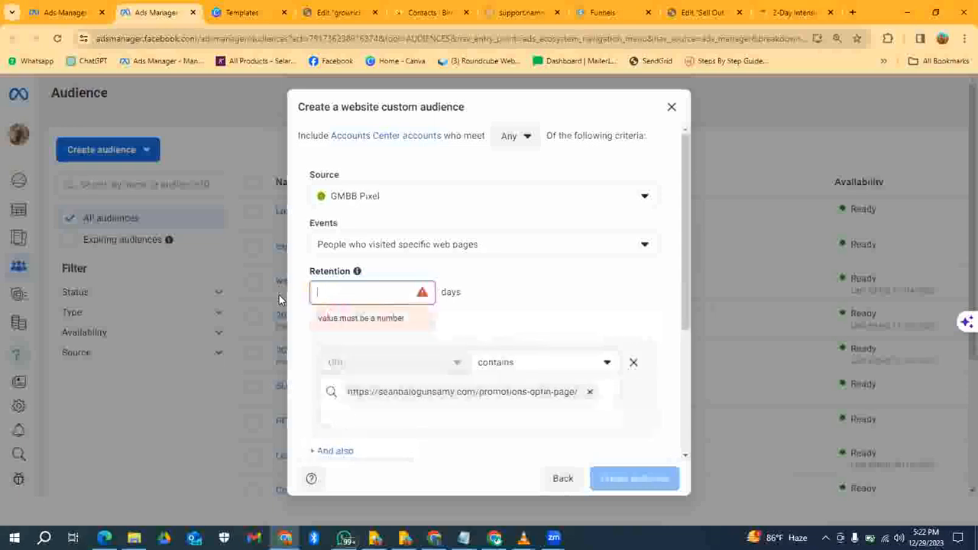
type("180")
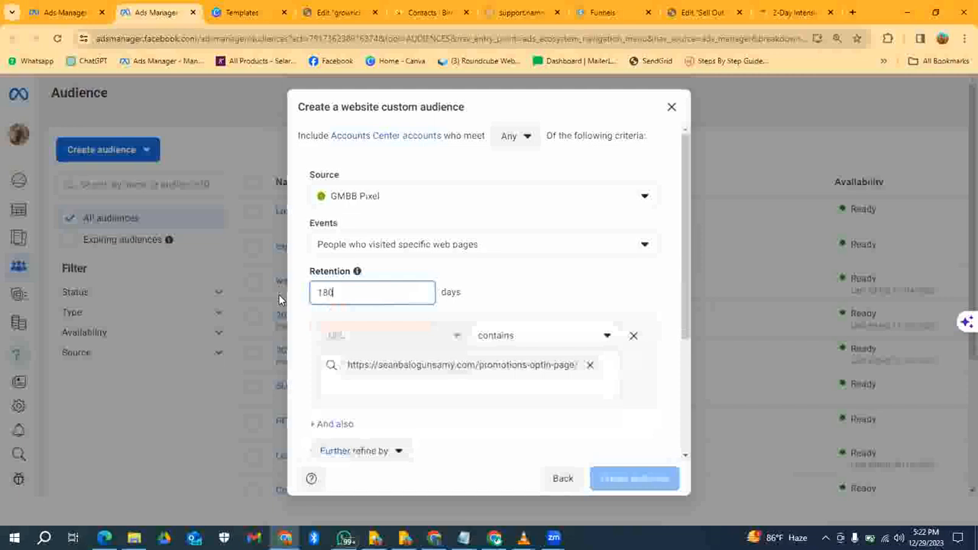
left_click(537, 293)
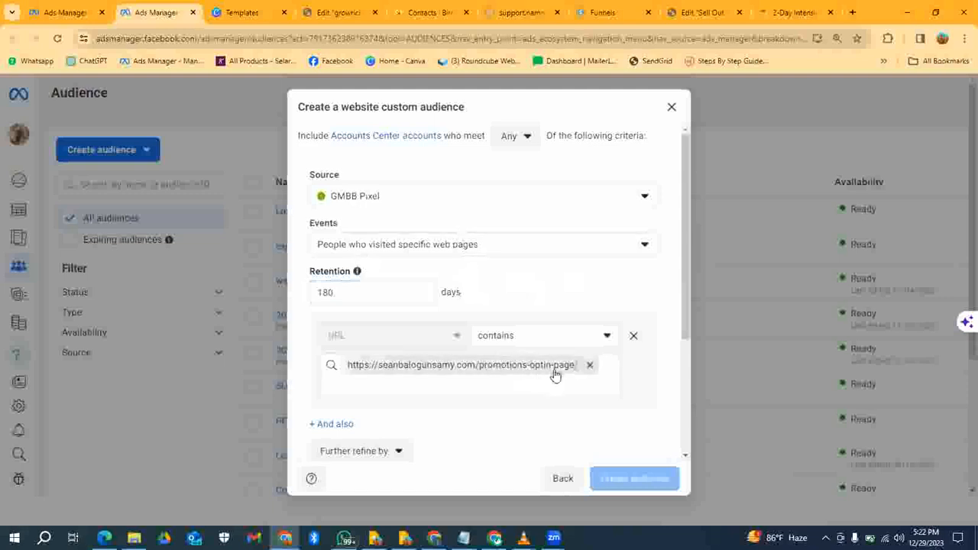
- Set the audience retention to 7 days
left_click_drag(360, 293, 269, 293)
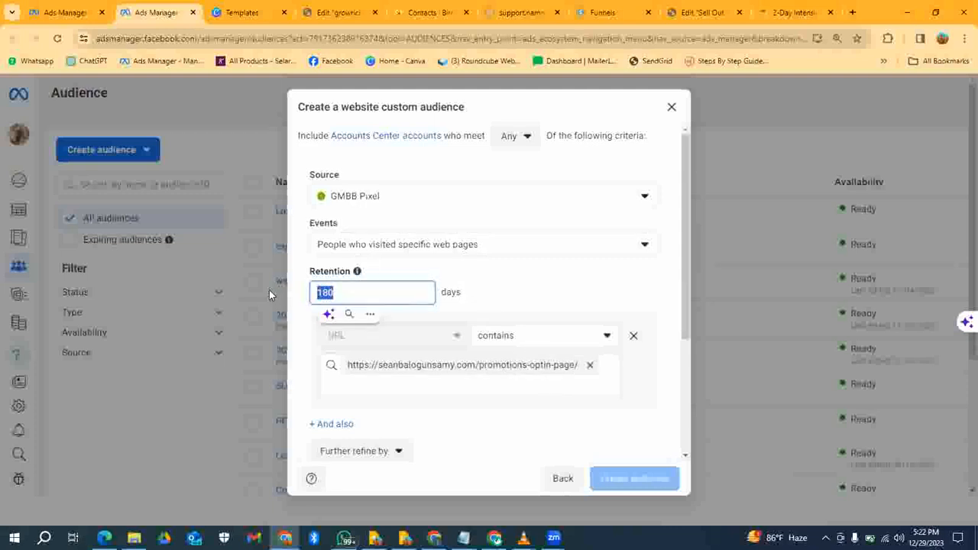
type("7")
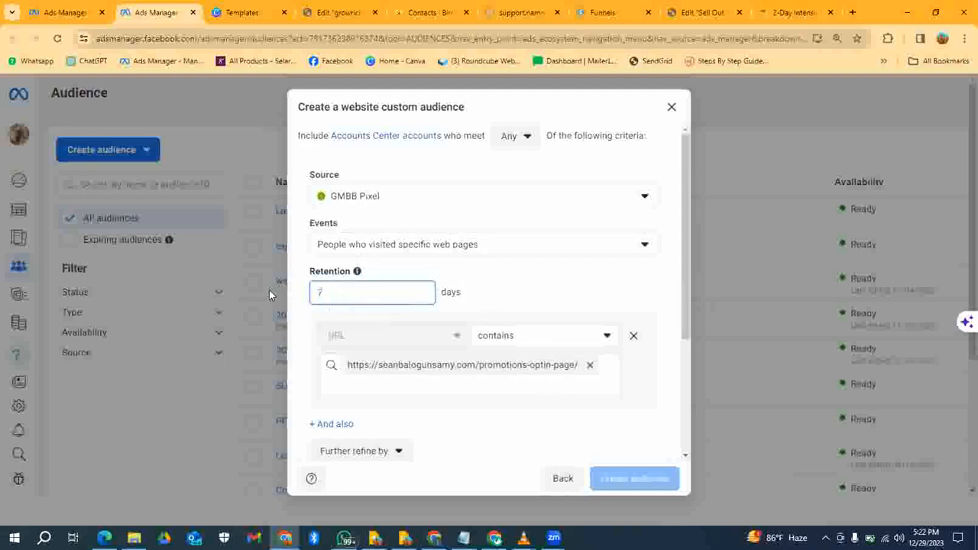
- Change the retention for the included opt-in page visitors to 180 days
left_click(512, 297)
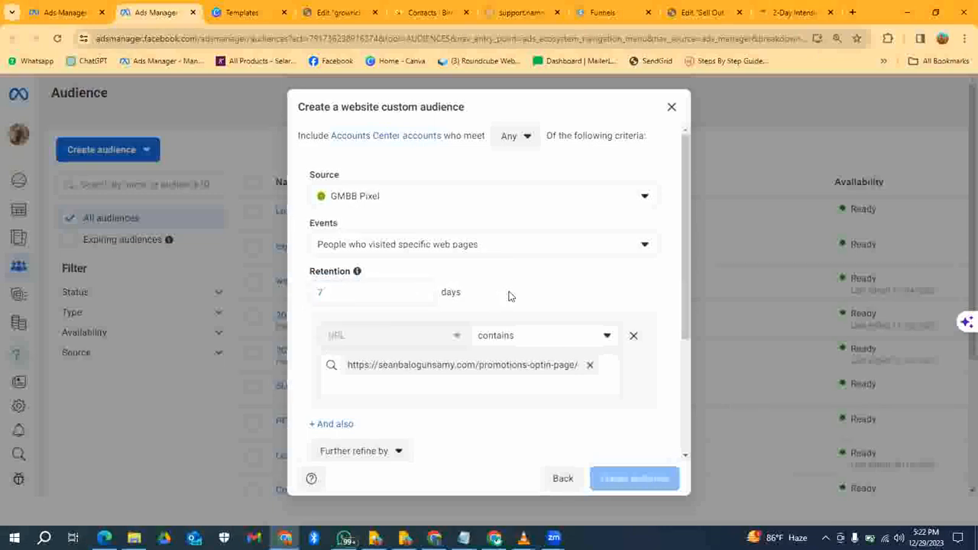
scroll(511, 291, "down", 3)
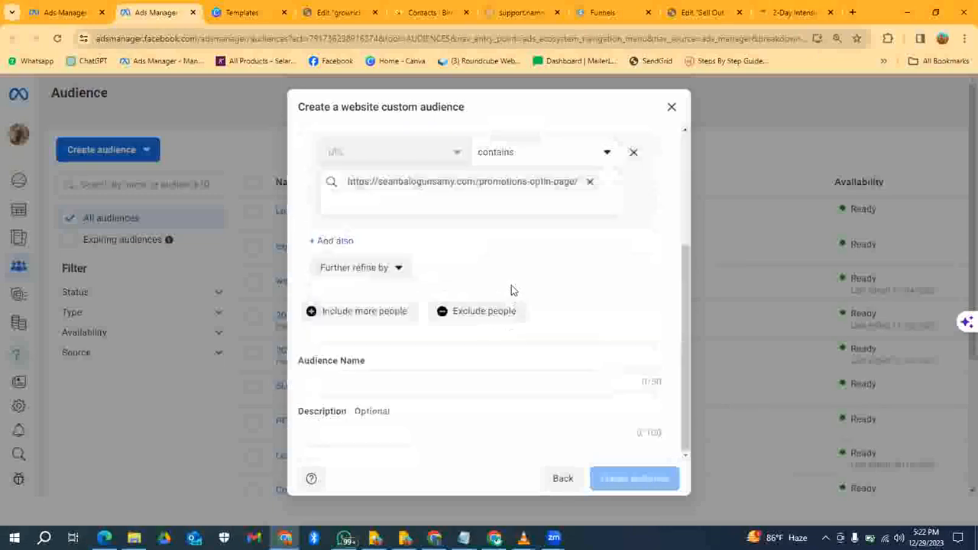
scroll(454, 280, "up", 3)
double_click(342, 292)
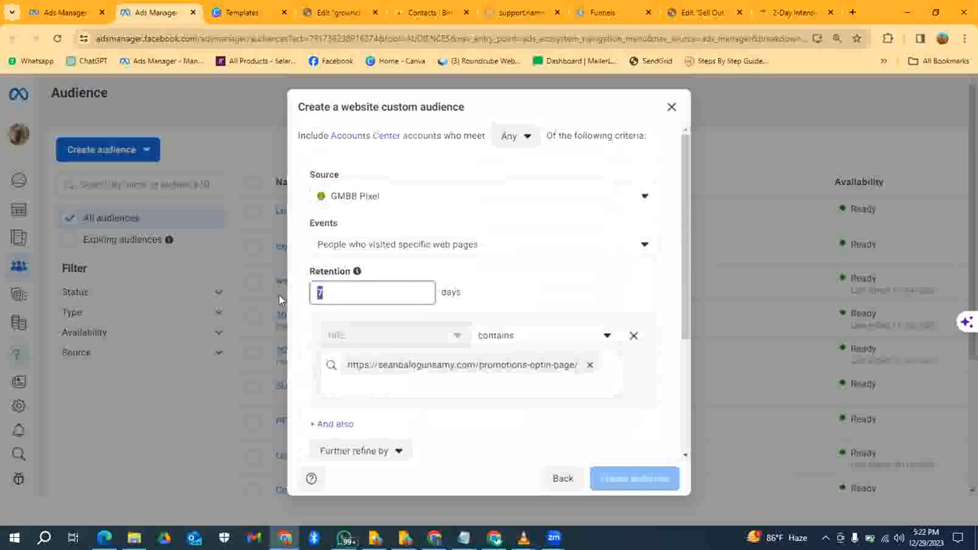
type("180")
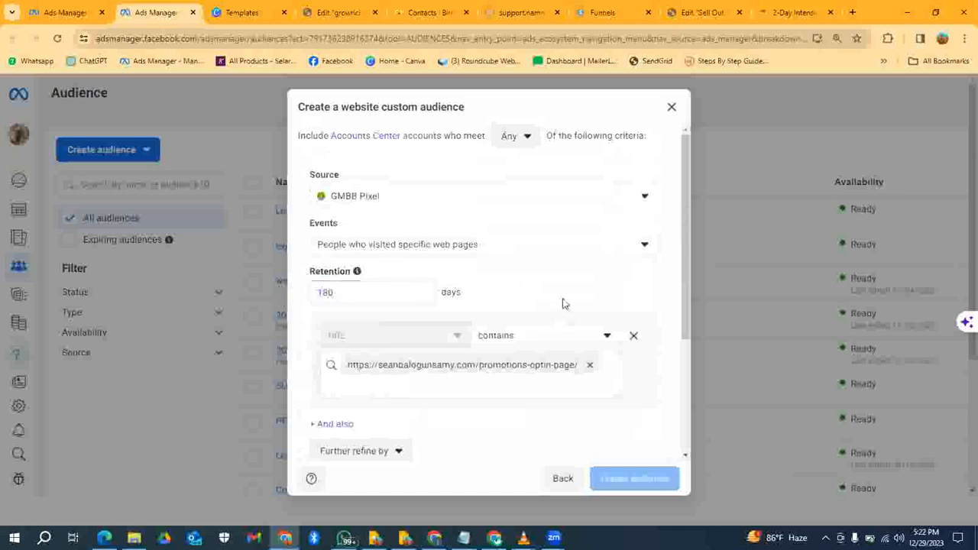
- Try refining the included opt-in page visitors by aggregated value, and remove that refinement
scroll(563, 309, "down", 3)
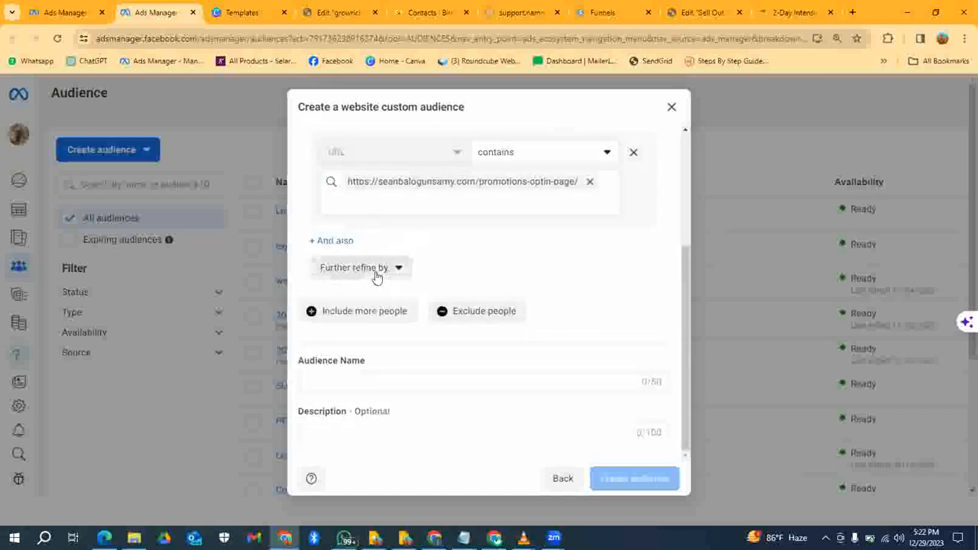
scroll(421, 265, "up", 2)
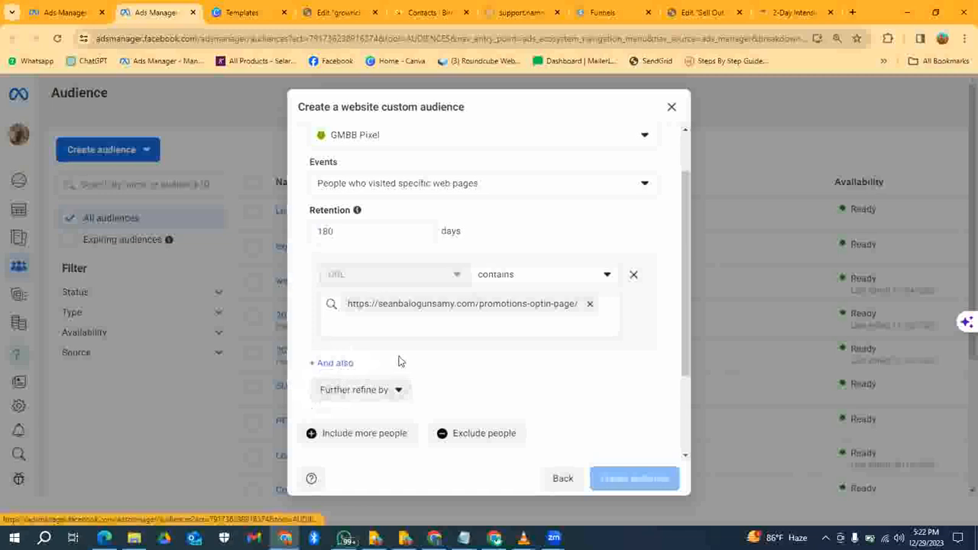
scroll(397, 361, "down", 1)
scroll(398, 360, "down", 3)
left_click(399, 329)
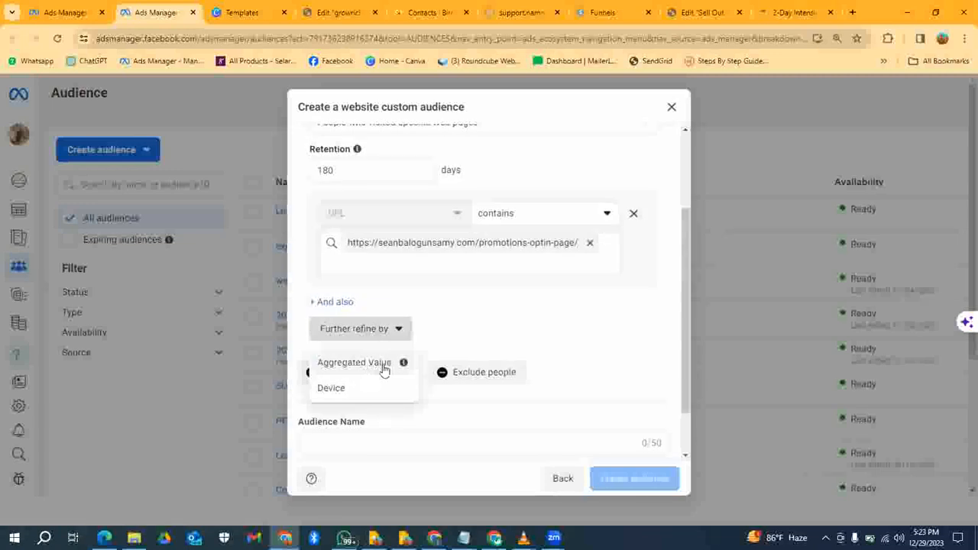
left_click(384, 368)
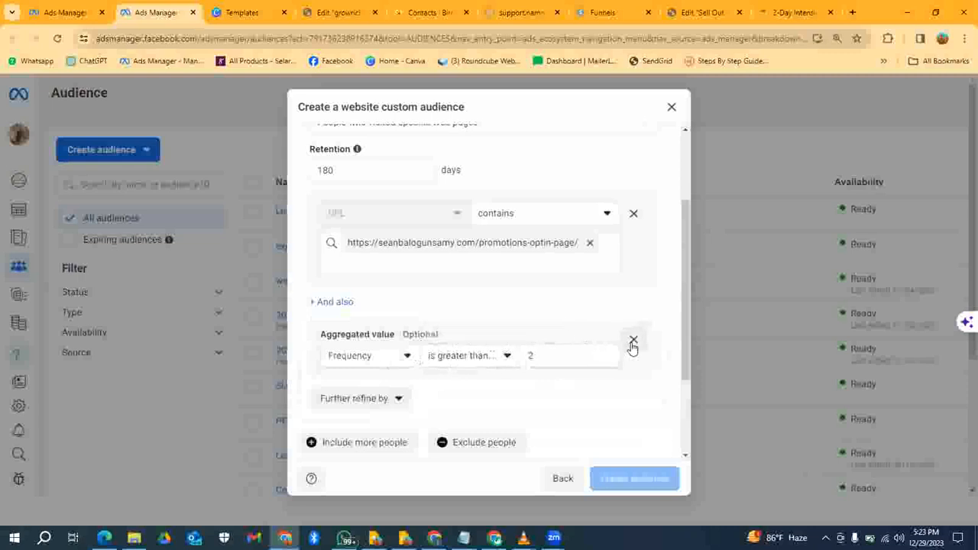
left_click(634, 342)
- Refine the included opt-in page visitors by device, choosing iOS
left_click(401, 330)
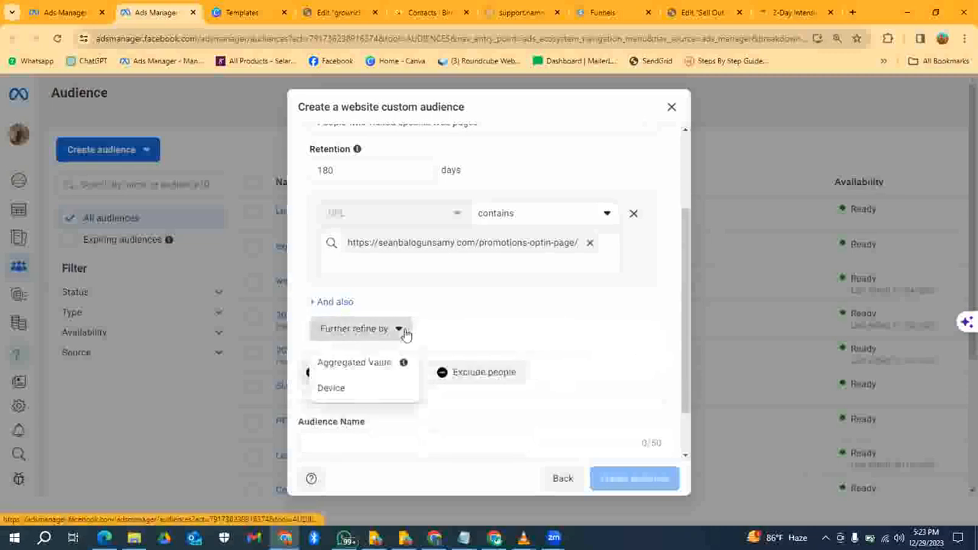
left_click(331, 389)
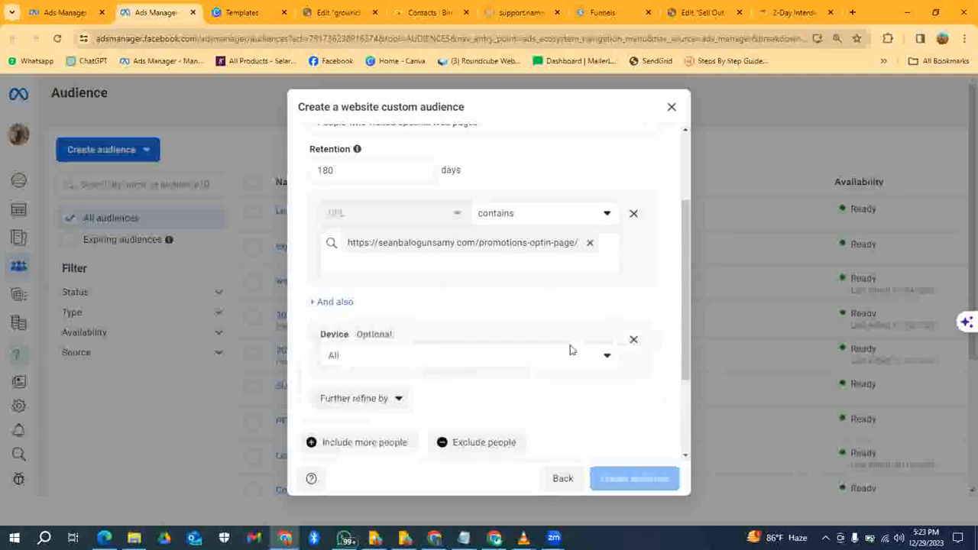
left_click(609, 359)
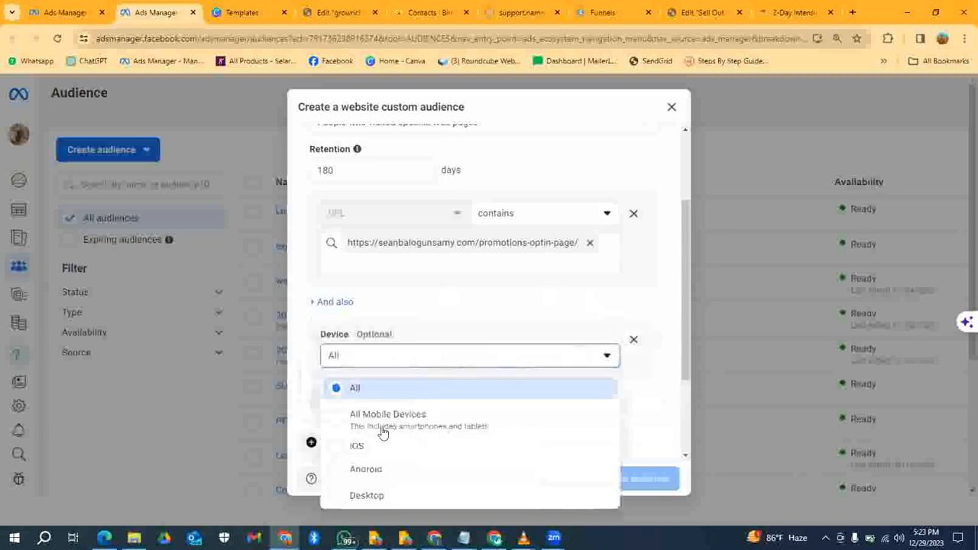
left_click(340, 447)
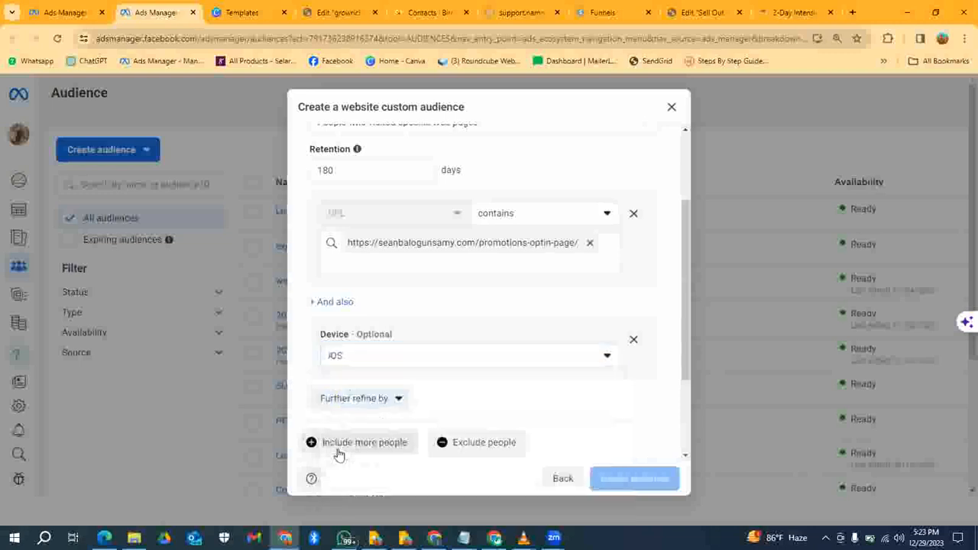
- Remove the device refinement from the included opt-in page visitors
scroll(482, 314, "down", 3)
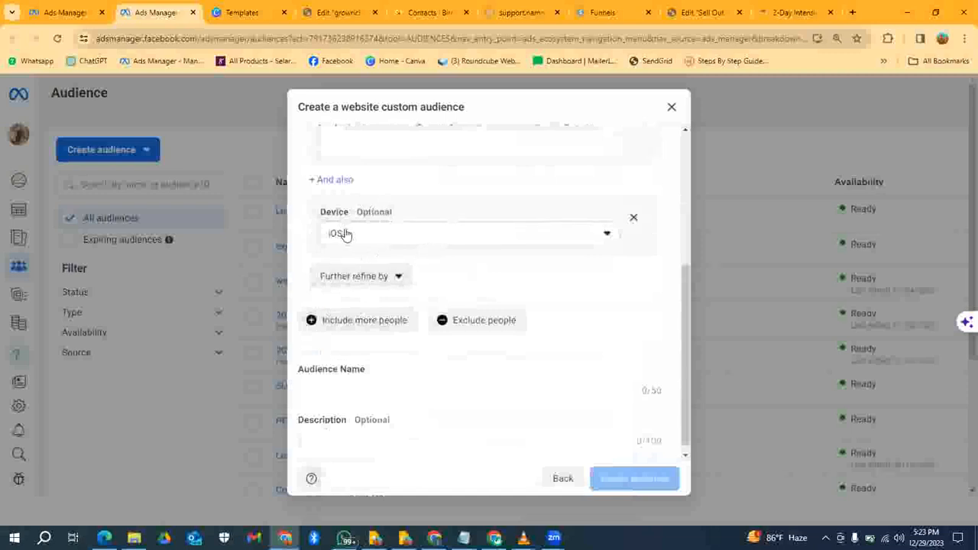
scroll(407, 164, "up", 4)
scroll(404, 252, "down", 3)
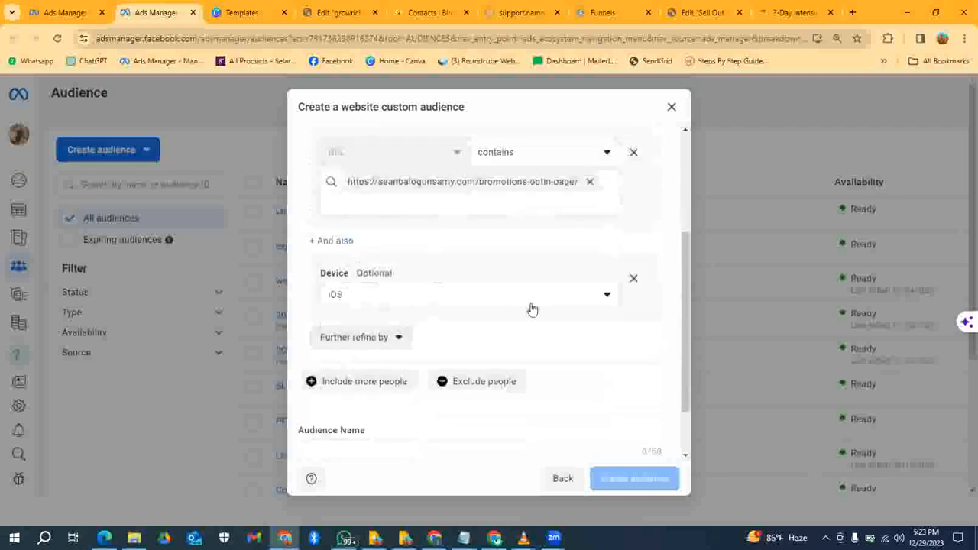
left_click(610, 300)
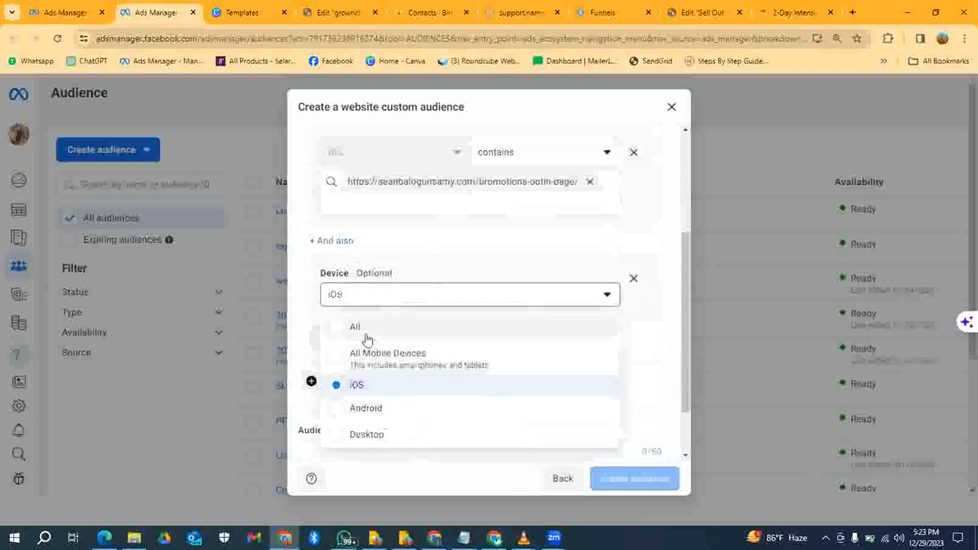
left_click(631, 284)
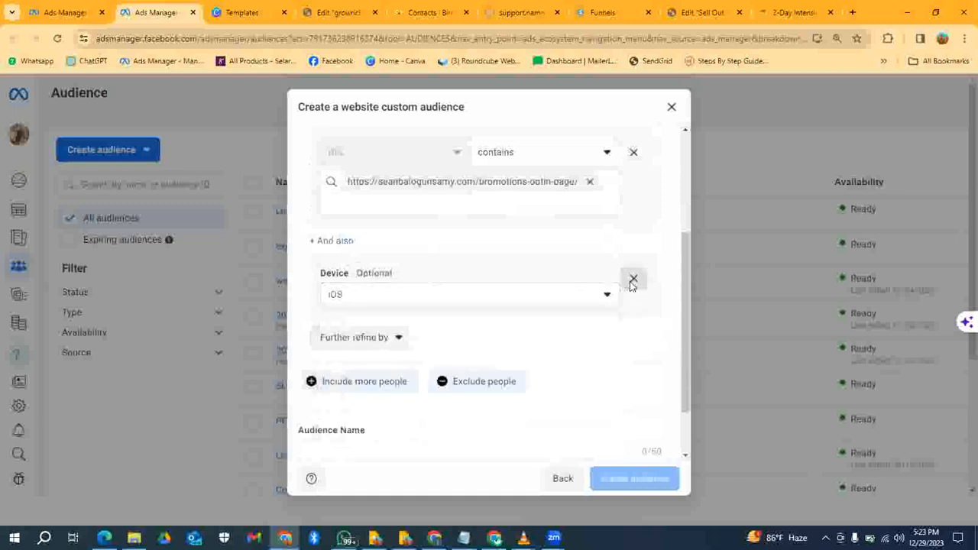
left_click(632, 280)
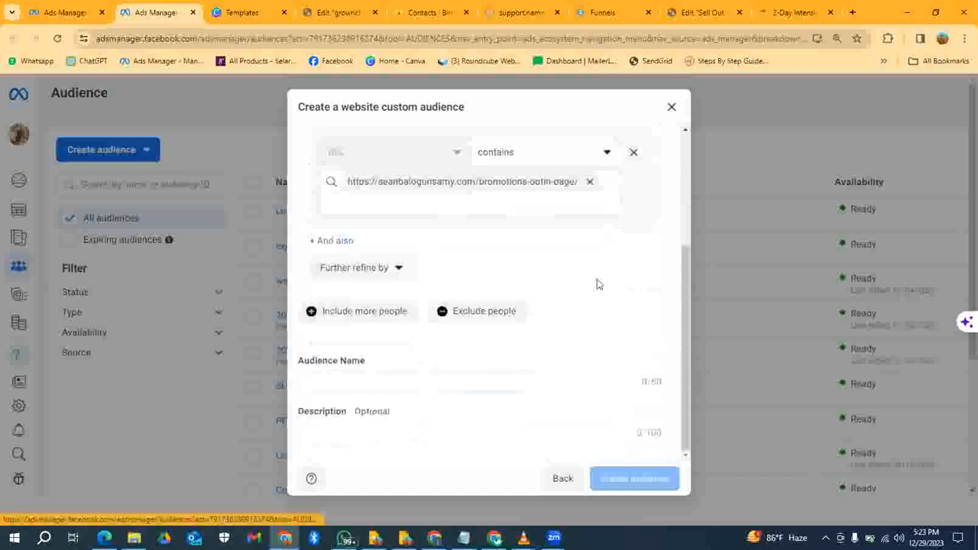
- Add an exclusion group based on the event "People who visited specific web pages"
left_click(449, 313)
scroll(461, 320, "down", 2)
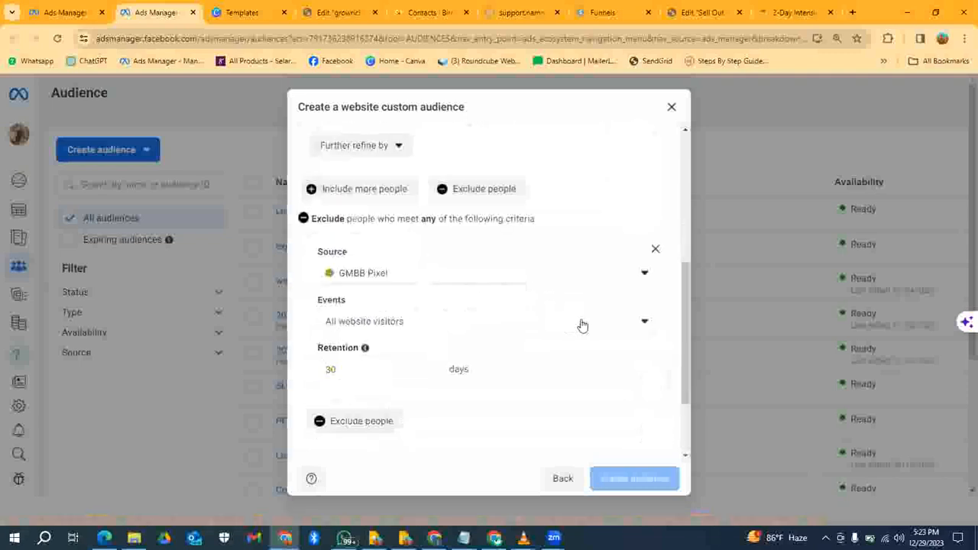
left_click(644, 323)
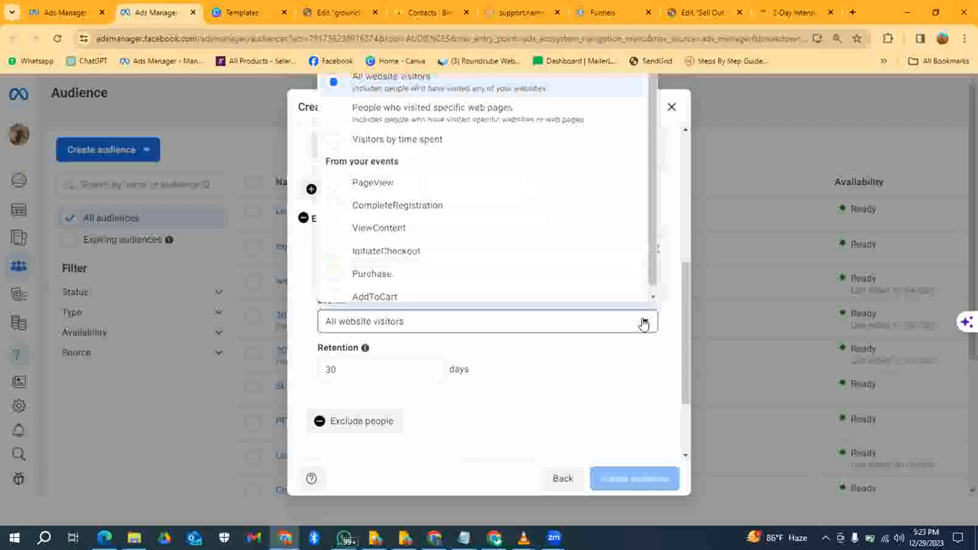
left_click(630, 384)
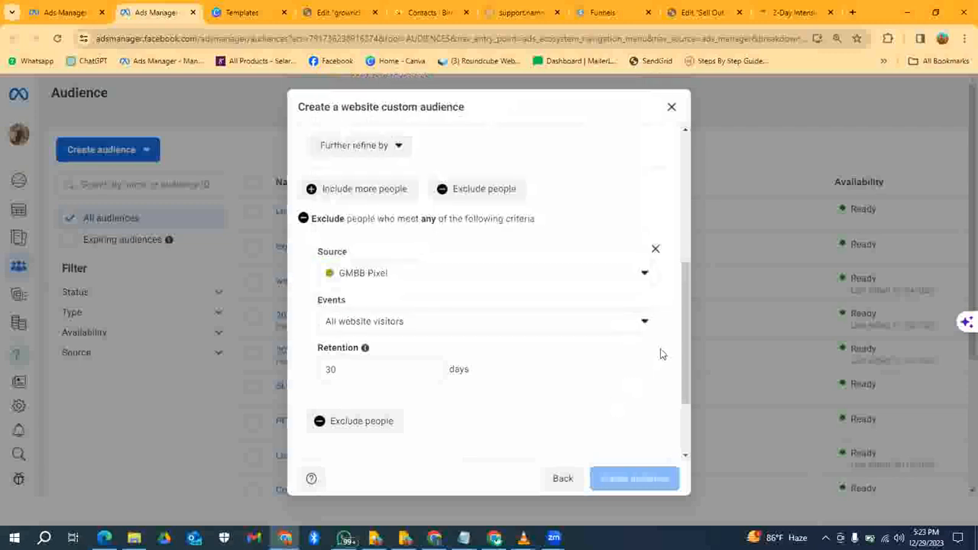
left_click_drag(685, 298, 673, 163)
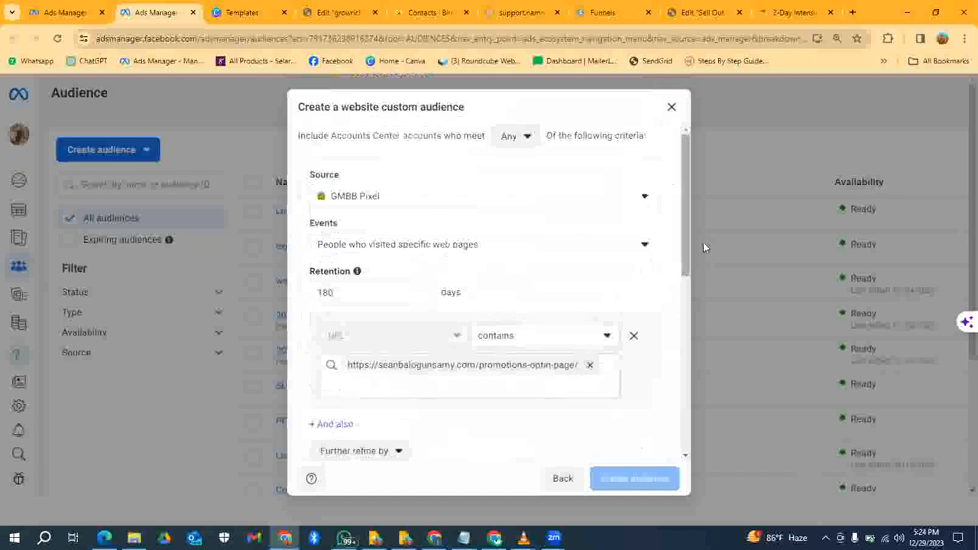
left_click_drag(686, 240, 677, 389)
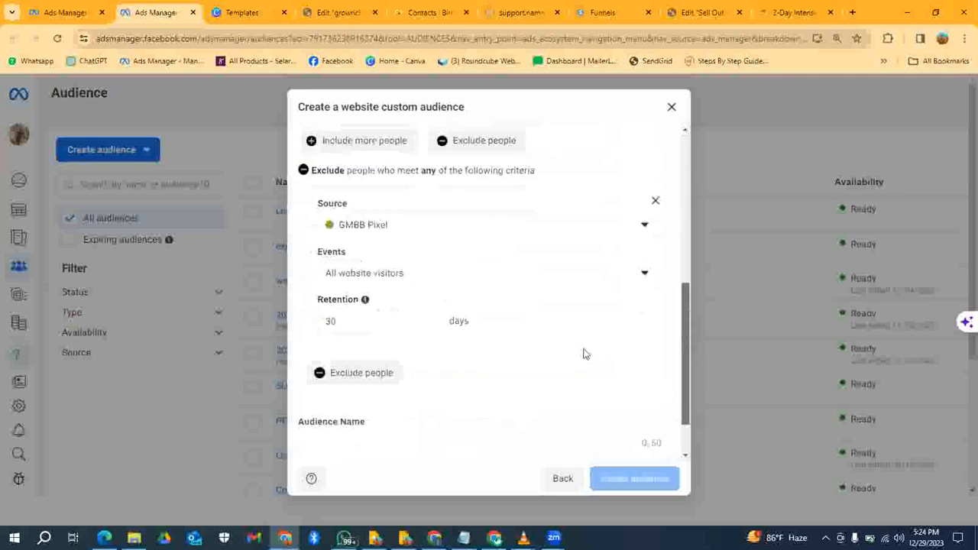
left_click(642, 273)
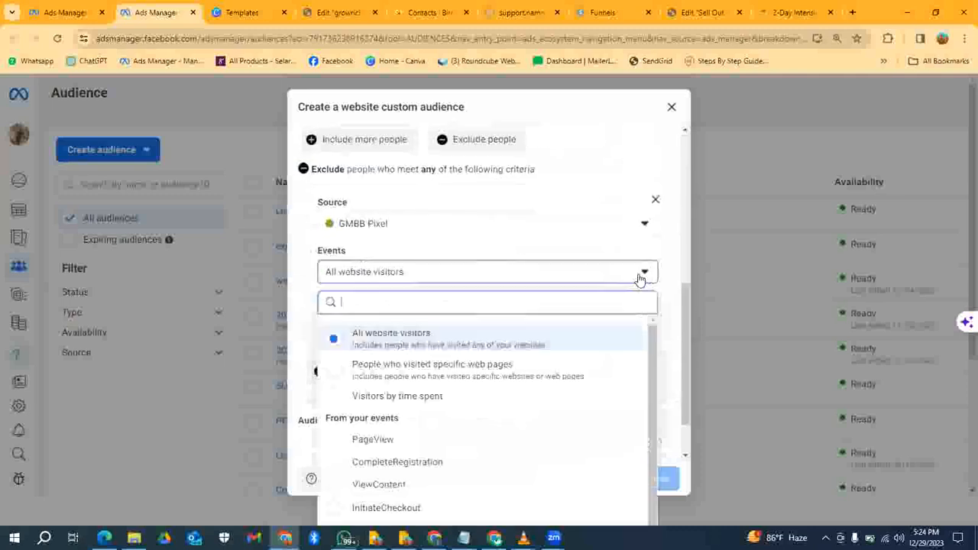
left_click(485, 378)
- Set the exclusion group's URL condition to contain the same site's address with the path thank-you/ instead of the opt-in page path
scroll(536, 264, "down", 2)
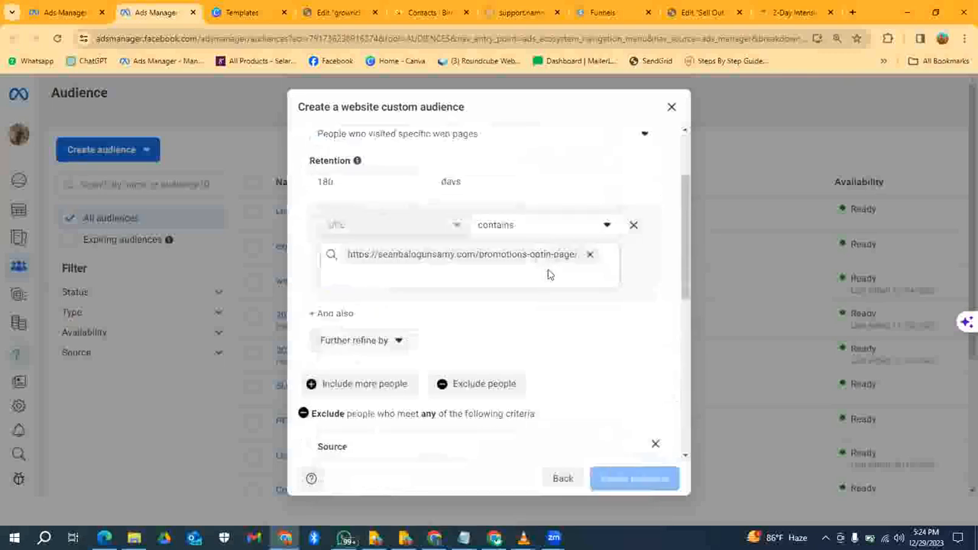
scroll(432, 360, "down", 3)
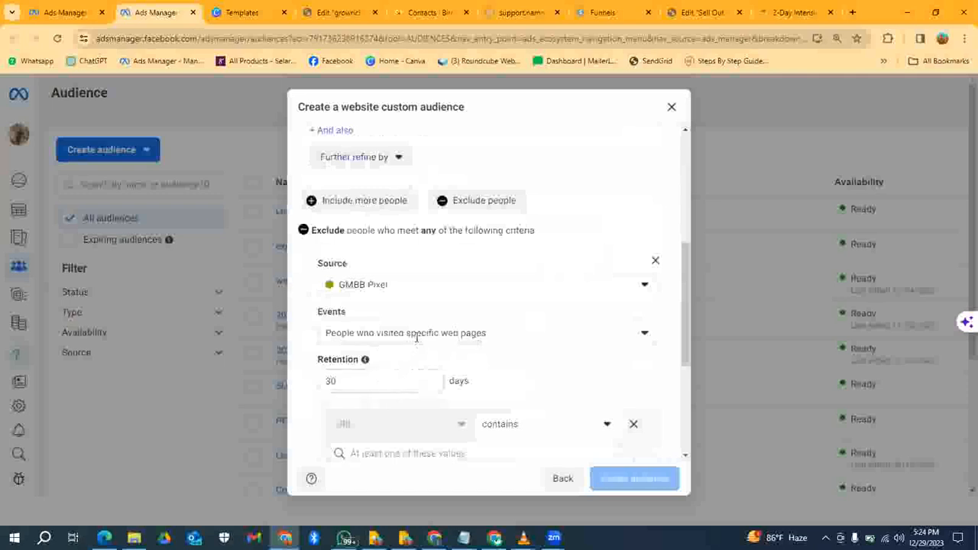
scroll(417, 359, "down", 1)
left_click(408, 392)
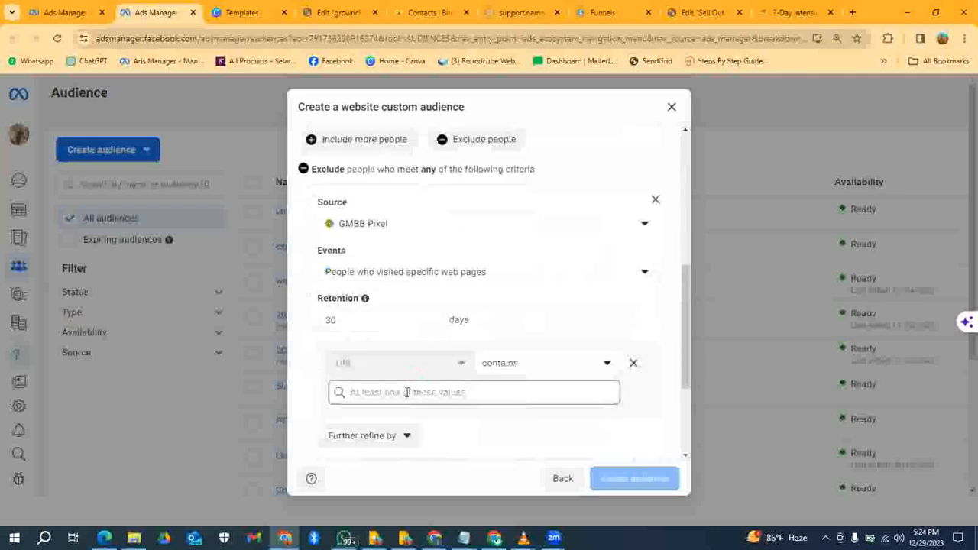
type("https://seanbalogunsamy.com/promotions-optin-page/")
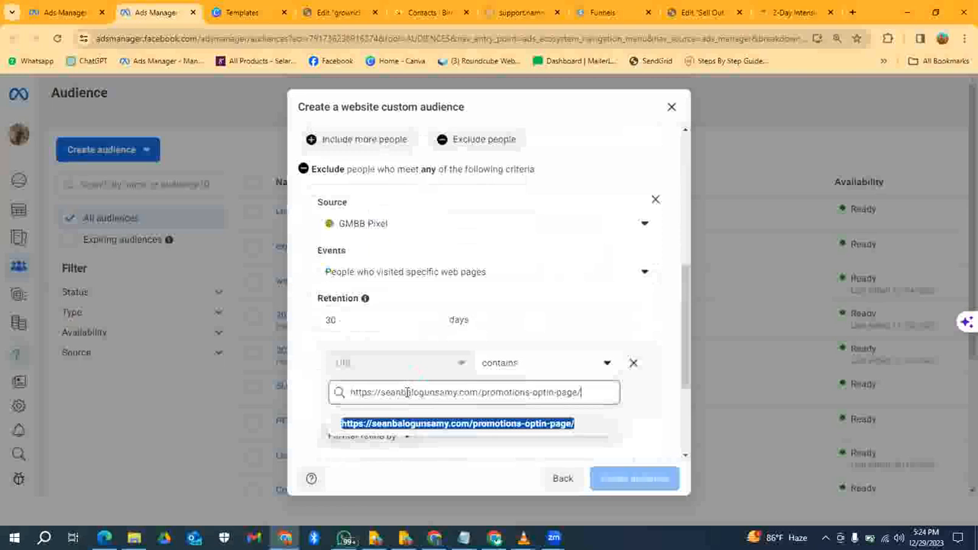
key("BackSpace")
key("BackSpace")
key("BackSpace")
key("BackSpace")
key("BackSpace")
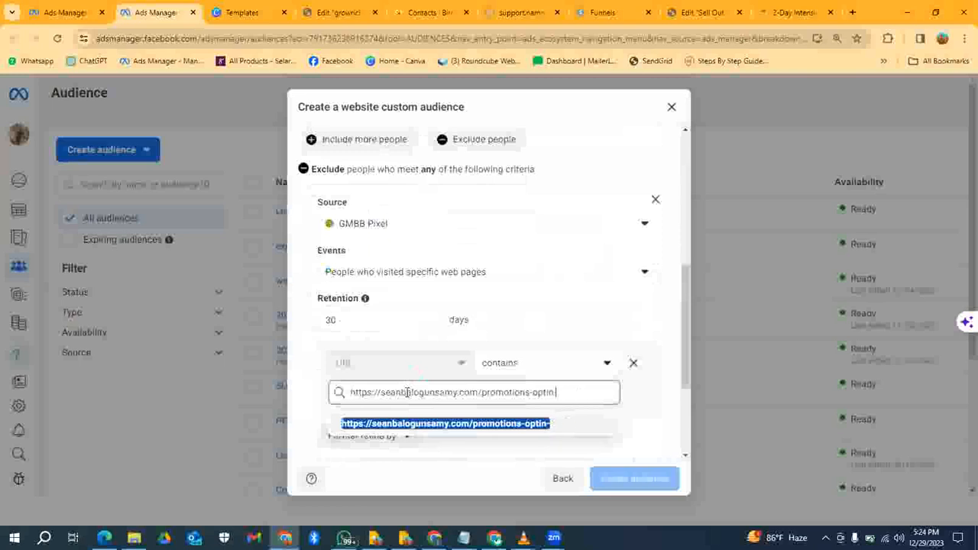
key("BackSpace")
key("BackSpace")
key("BackSpace")
key("BackSpace")
key("BackSpace")
key("BackSpace")
key("BackSpace")
key("BackSpace")
key("BackSpace")
key("BackSpace")
key("BackSpace")
key("BackSpace")
key("BackSpace")
key("BackSpace")
key("BackSpace")
key("BackSpace")
type("thank-you/")
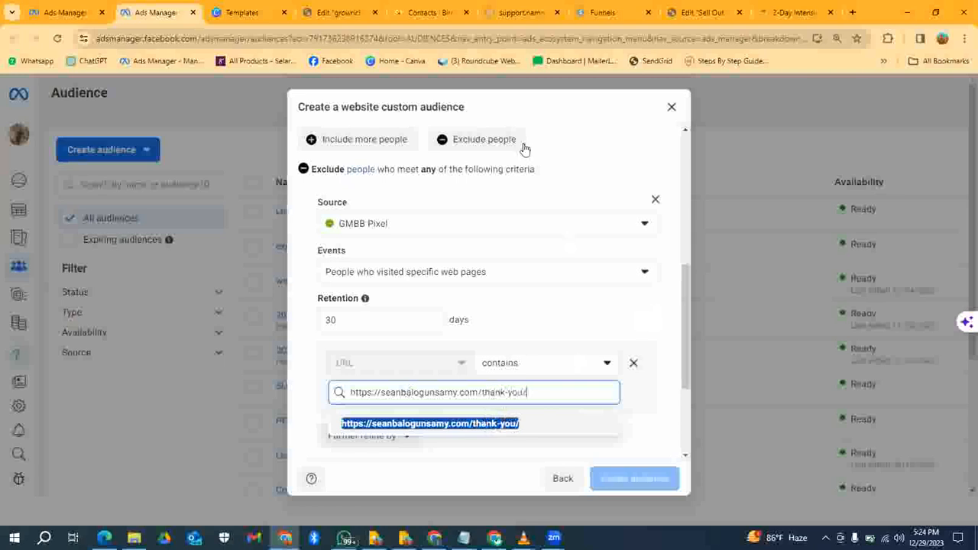
scroll(527, 153, "up", 3)
scroll(528, 371, "down", 3)
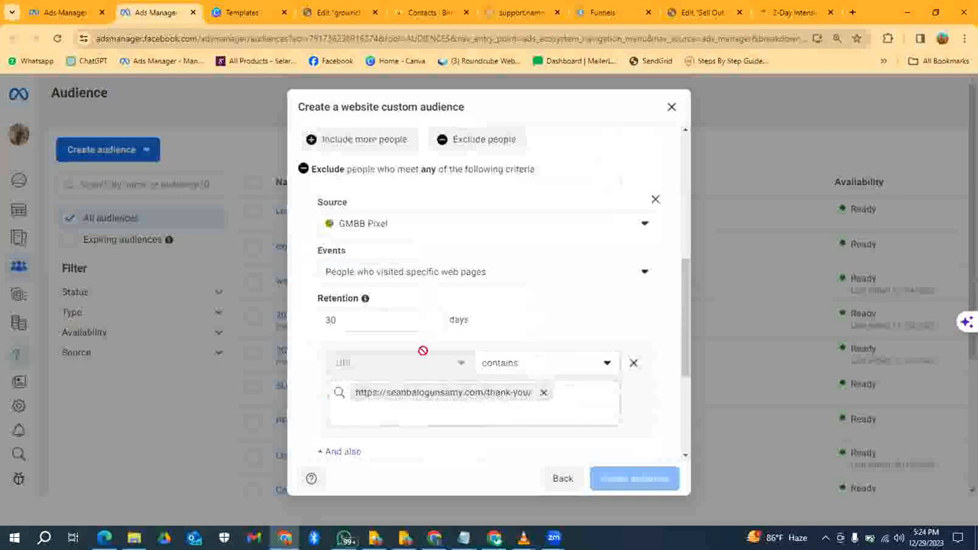
- Review the inclusion and exclusion criteria and name the website audience "2 Facebook Ads Training"
scroll(423, 350, "up", 5)
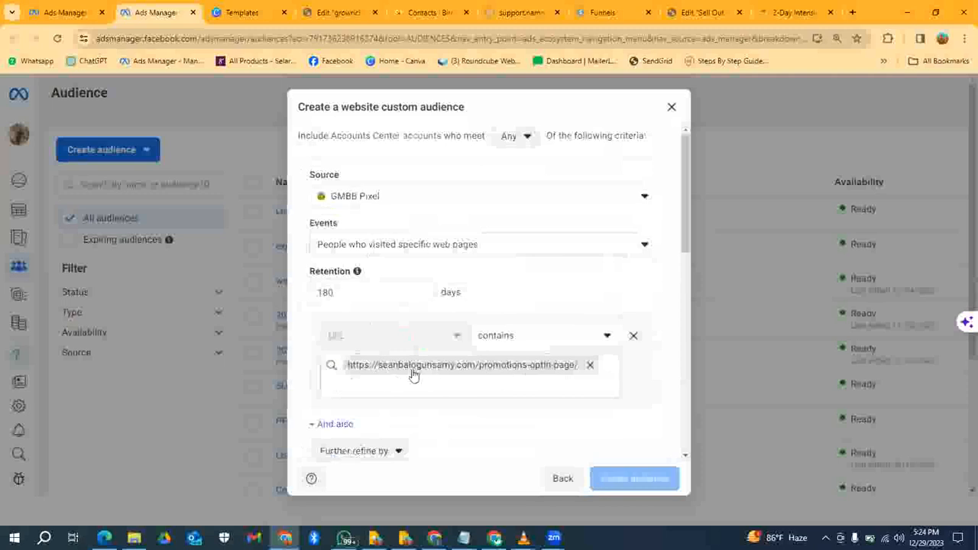
scroll(534, 364, "down", 4)
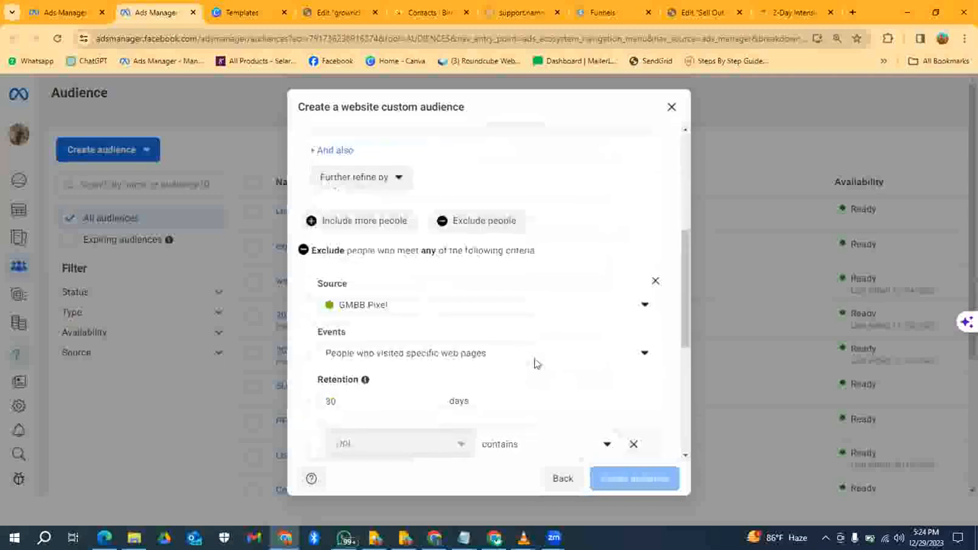
scroll(534, 362, "down", 3)
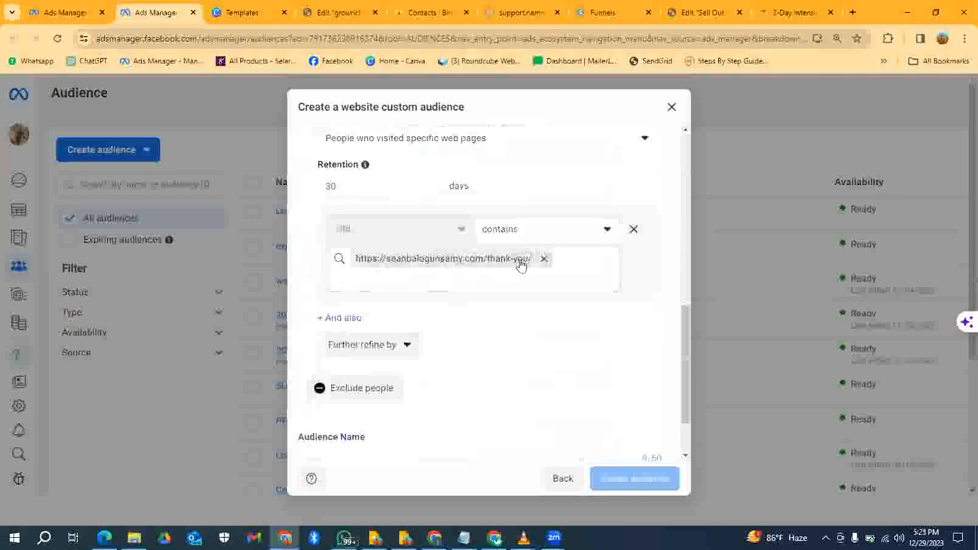
scroll(436, 358, "down", 2)
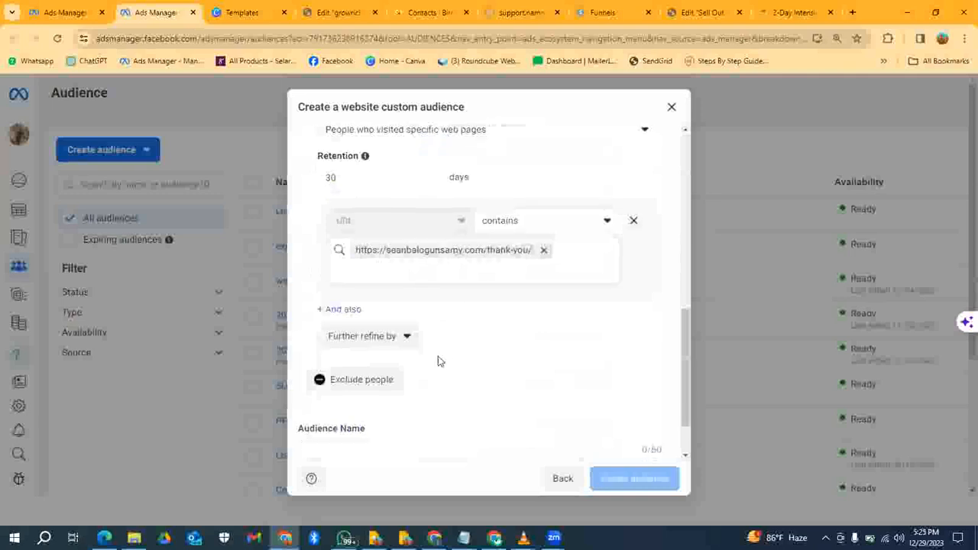
left_click(391, 377)
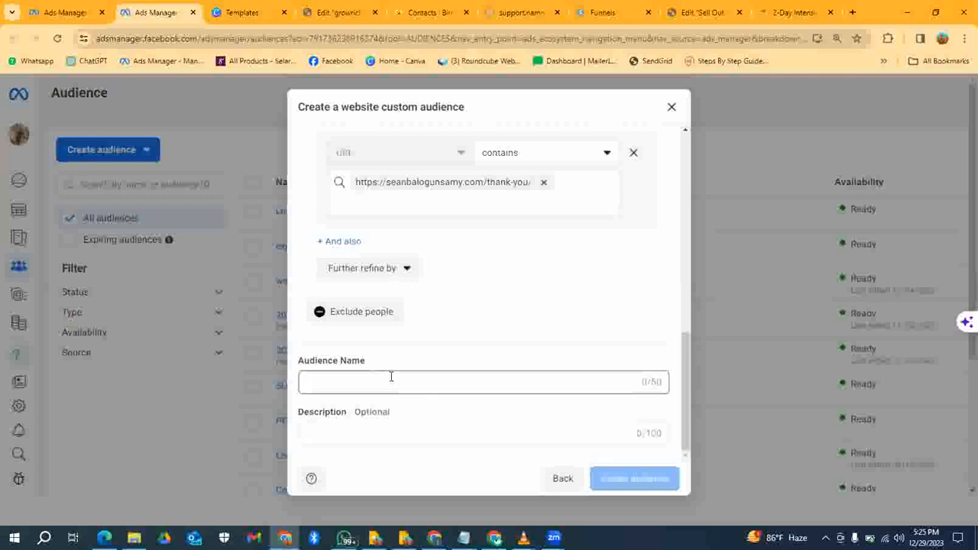
type("2 Facebook Ads Training")
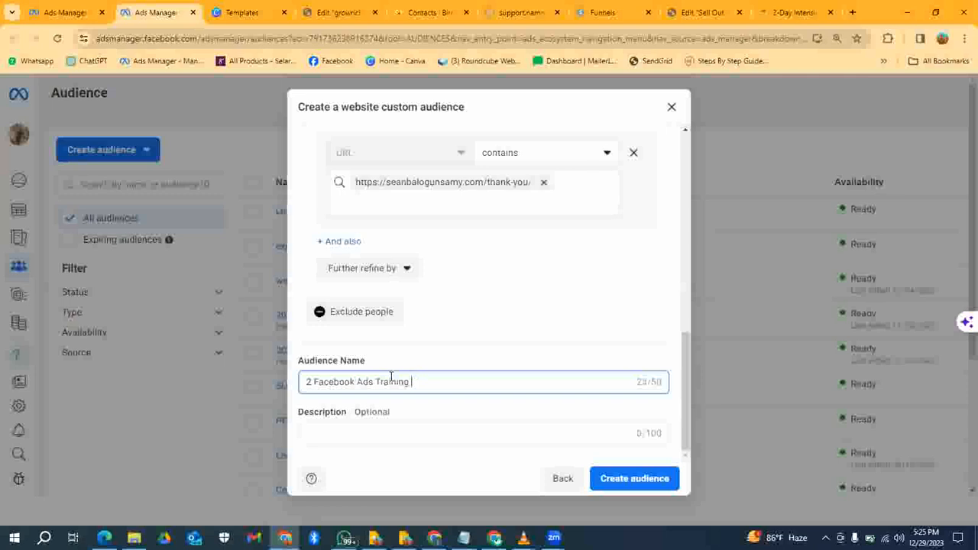
- Enter "Excluding Thank You Page Visitors" as the audience's description
left_click(333, 432)
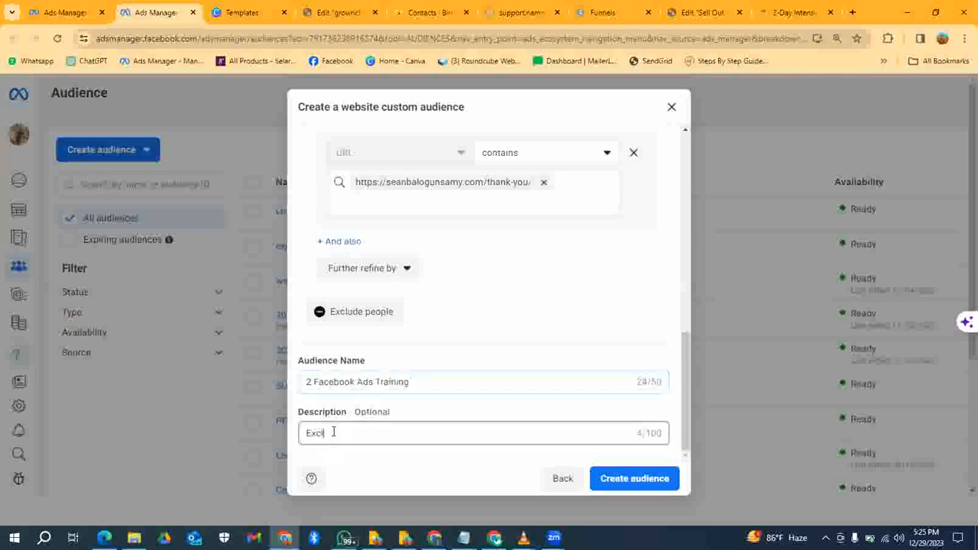
type("Thank You")
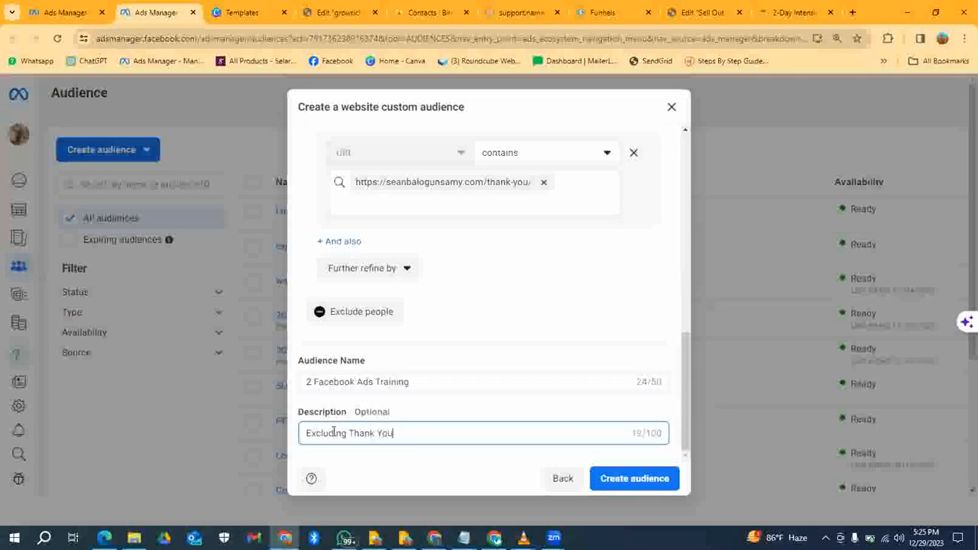
type(" Page Visitors")
key("BackSpace")
key("BackSpace")
key("BackSpace")
type("tors")
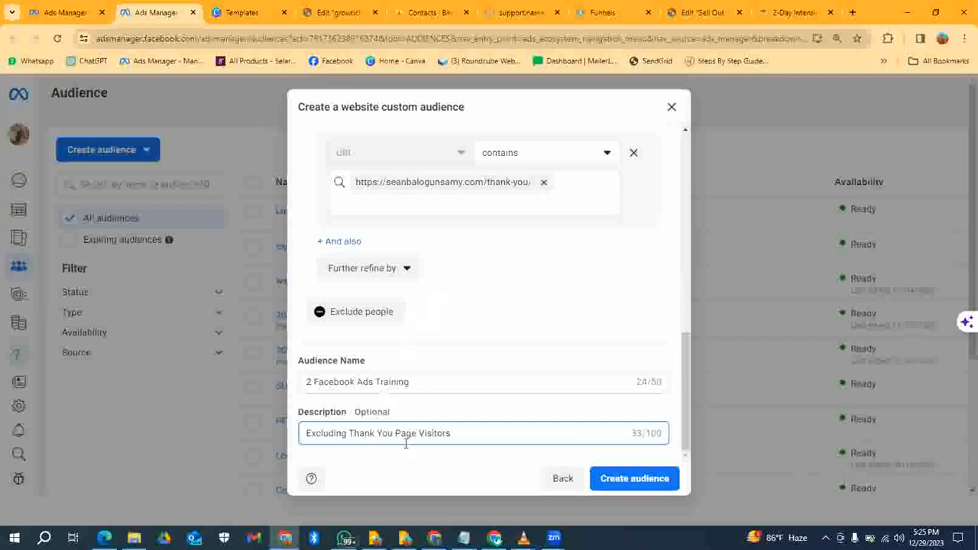
- Look over the audience's full settings once more and close the website audience form without creating it
scroll(398, 396, "up", 10)
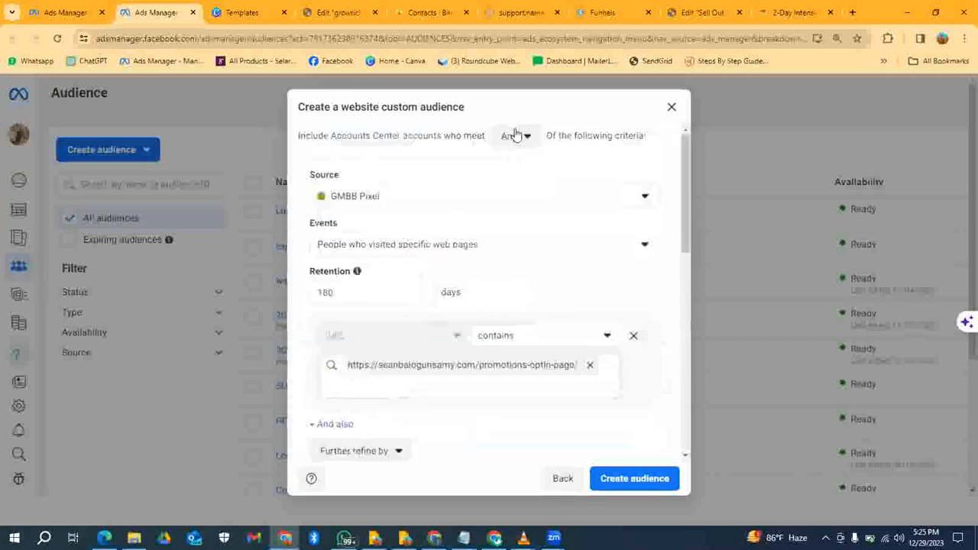
scroll(650, 426, "down", 10)
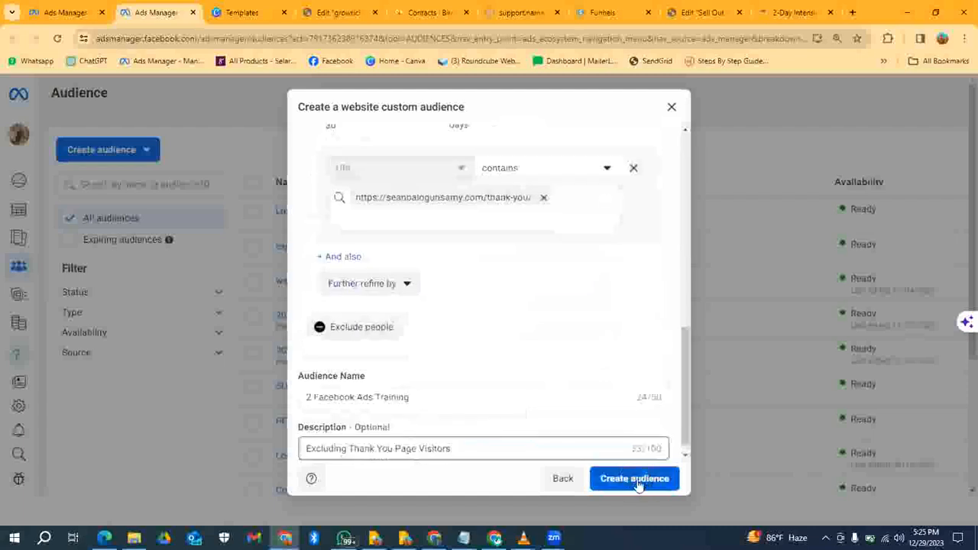
left_click(686, 372)
left_click_drag(686, 369, 683, 447)
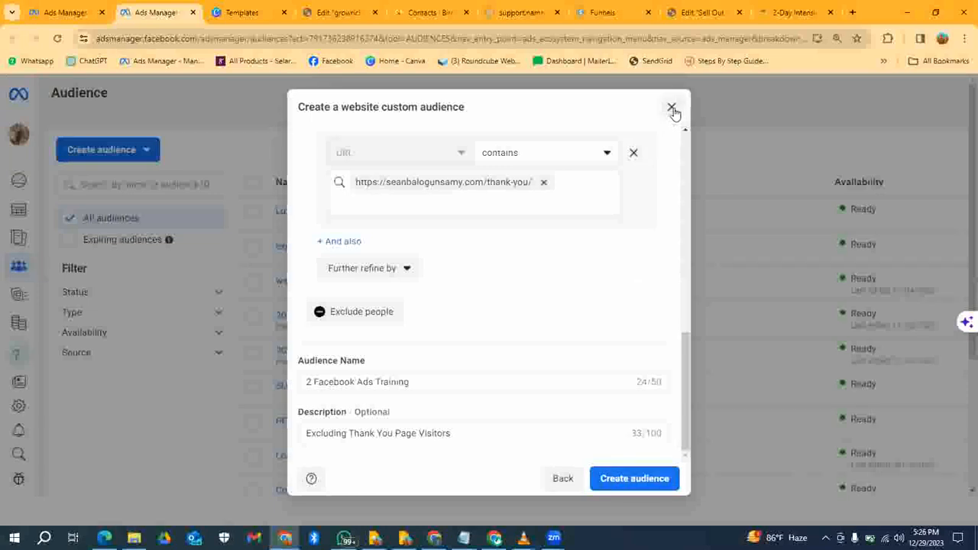
left_click_drag(683, 351, 684, 139)
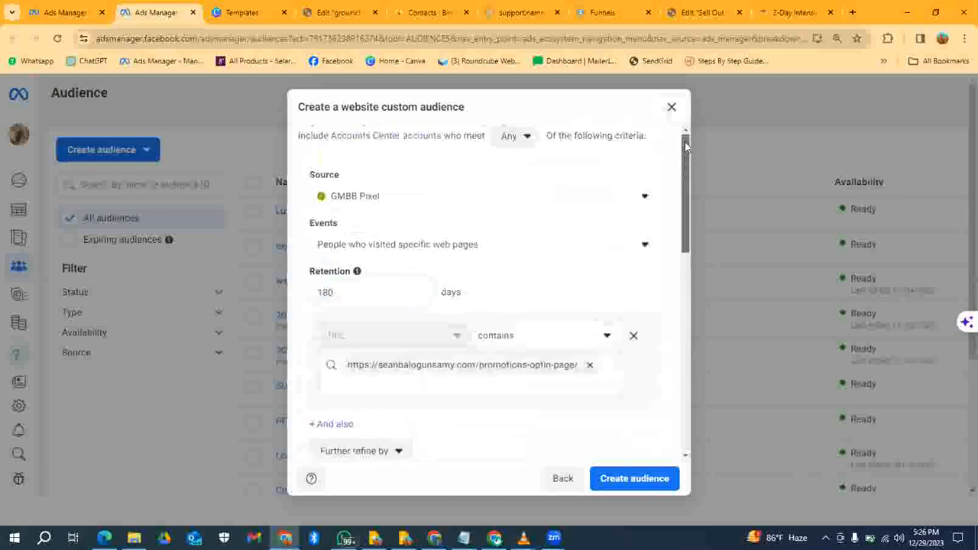
left_click(671, 106)
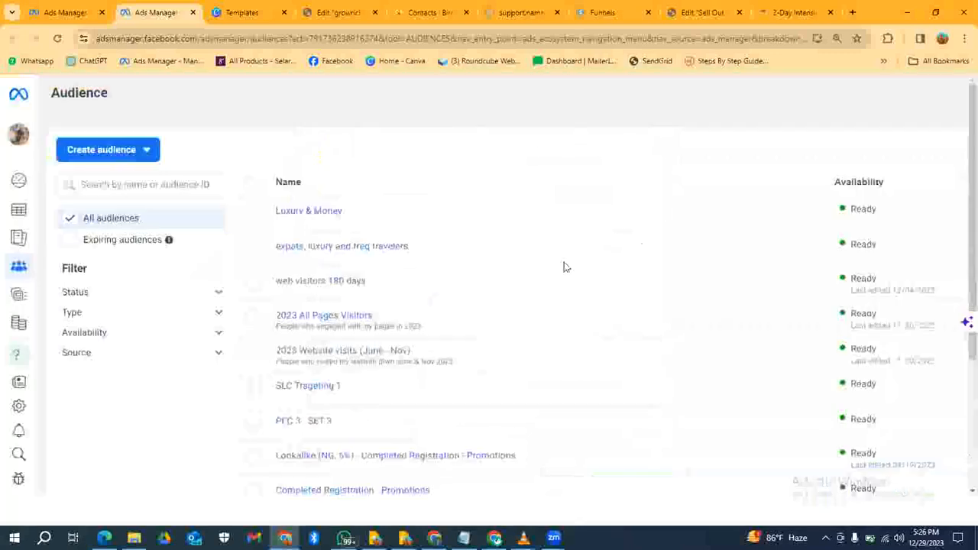
- Start a new custom audience with Video as the Meta source
left_click(142, 158)
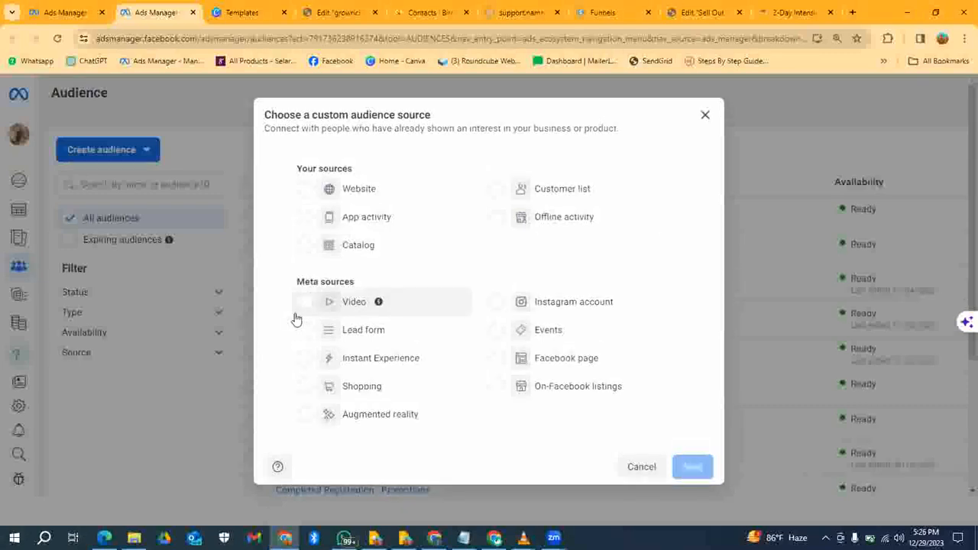
left_click(304, 303)
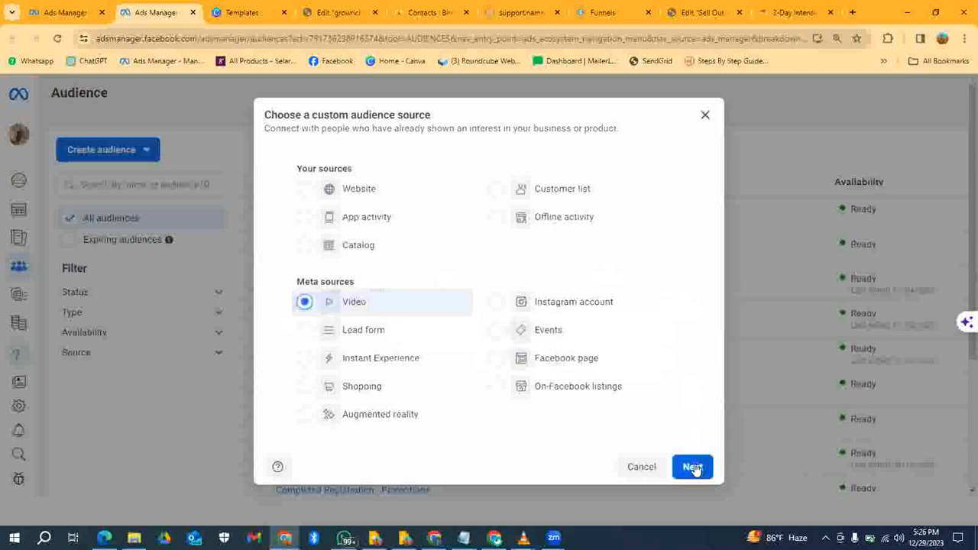
left_click(693, 467)
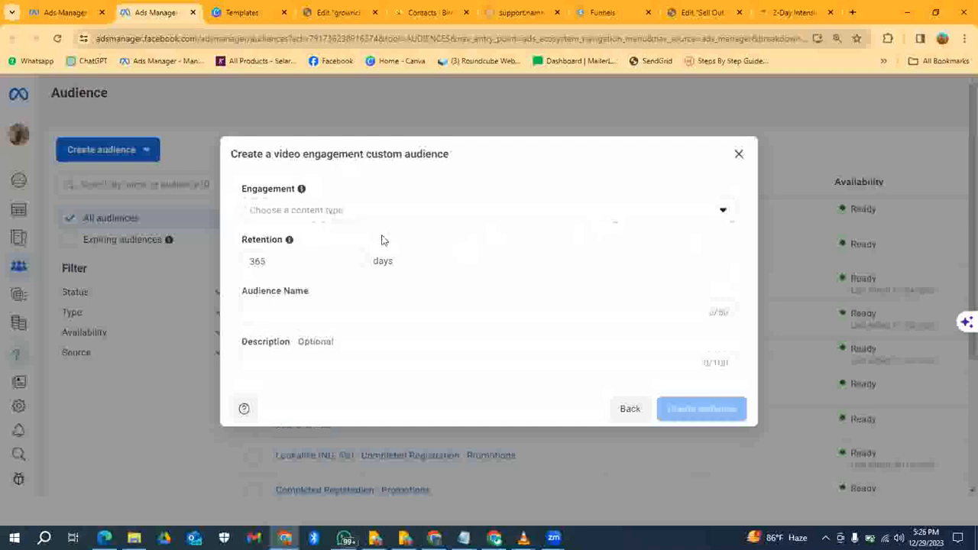
- Set the video audience's engagement to "People who have watched at 50% of your video"
left_click(552, 213)
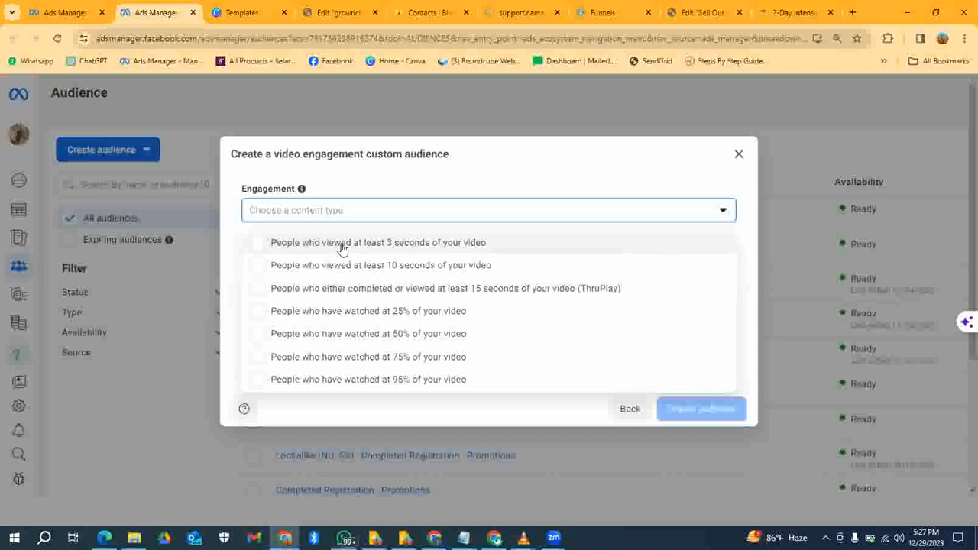
left_click(246, 344)
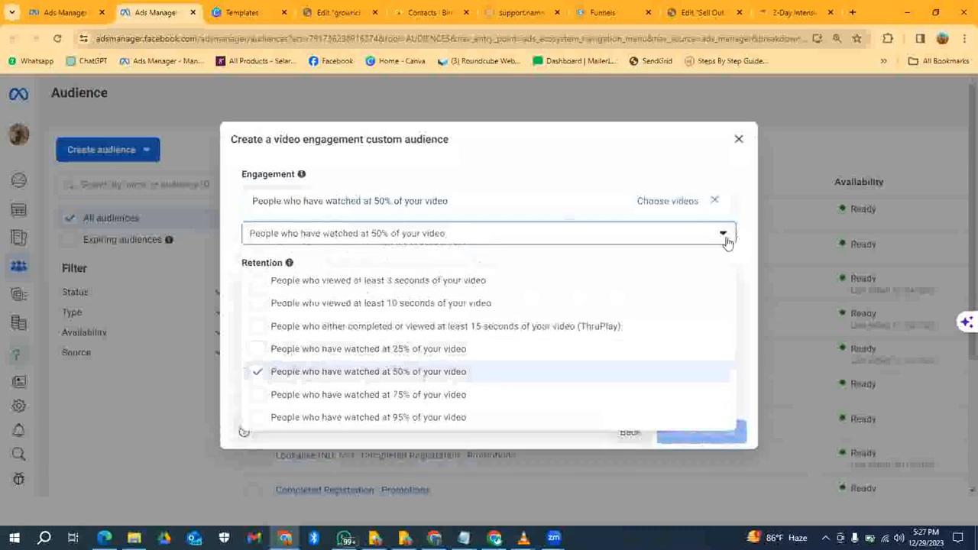
left_click(745, 208)
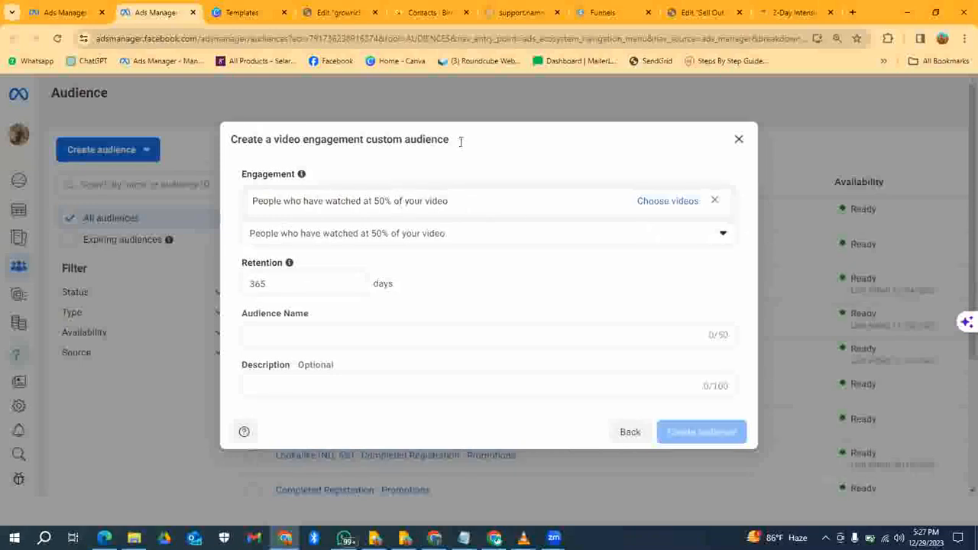
- Open the video selection for the 50% engagement rule and choose Balogun Biz Academy as the Facebook page
left_click(669, 204)
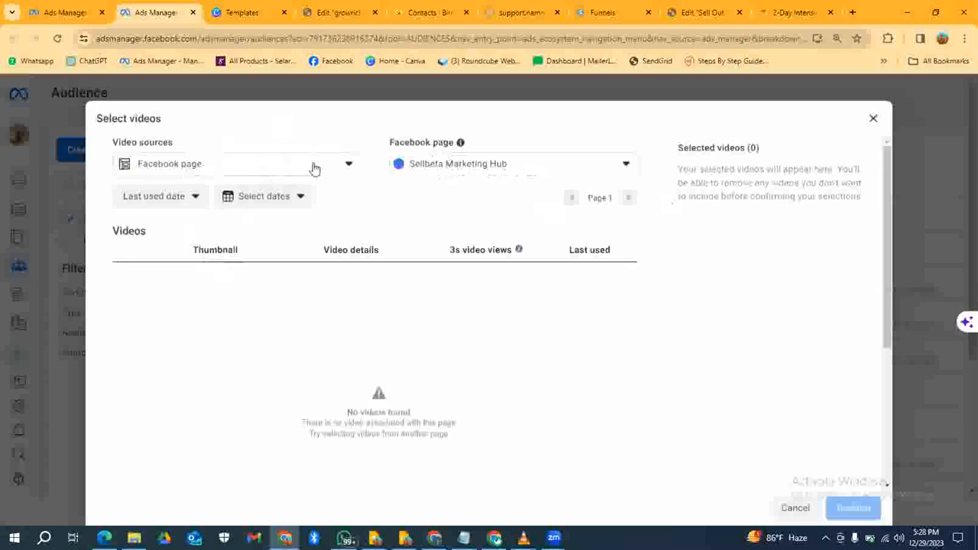
left_click(626, 168)
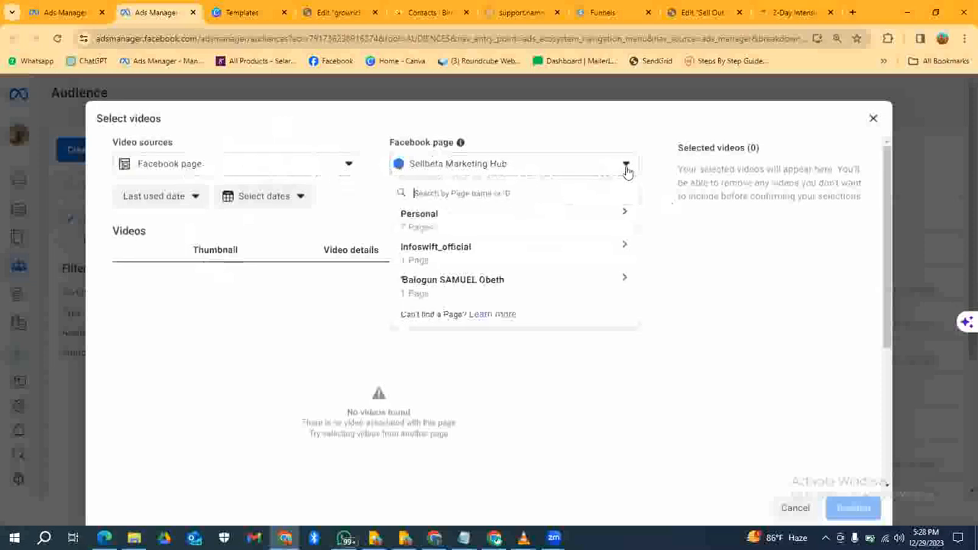
left_click(575, 227)
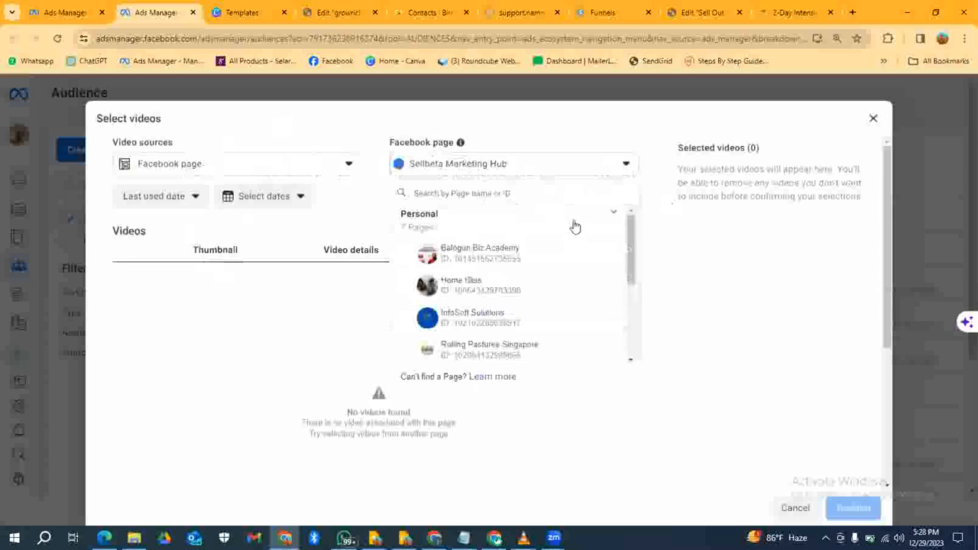
left_click(509, 257)
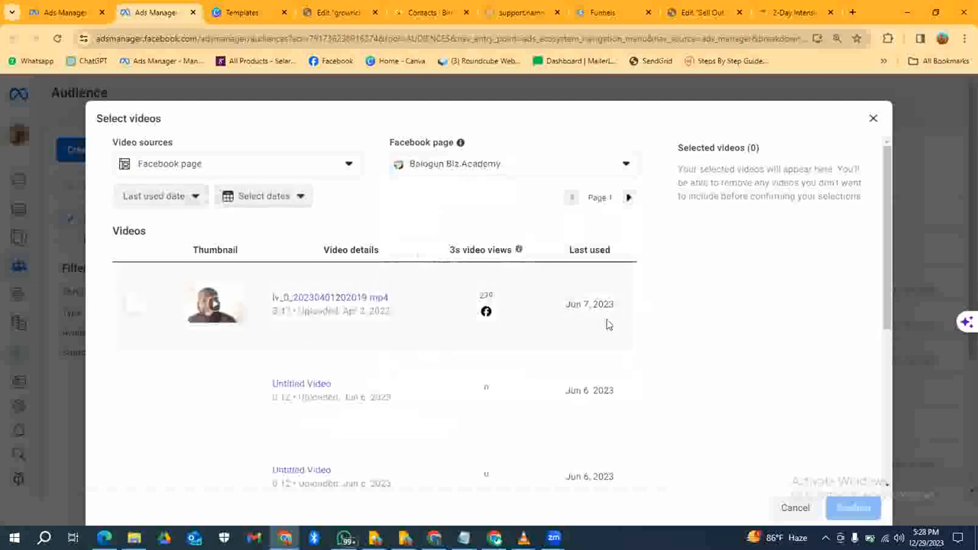
- Examine the 3-second view counts of the videos on the Balogun Biz Academy page
double_click(486, 296)
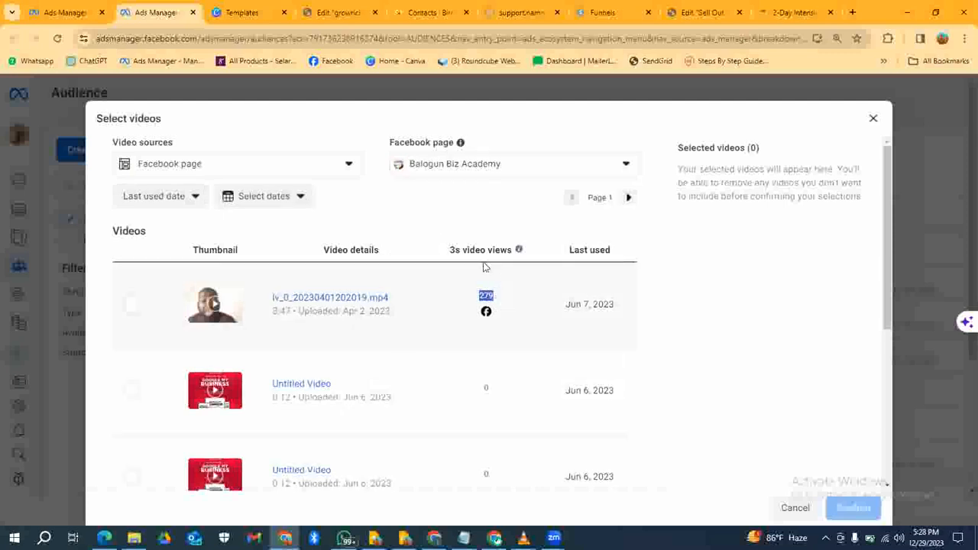
scroll(478, 370, "down", 4)
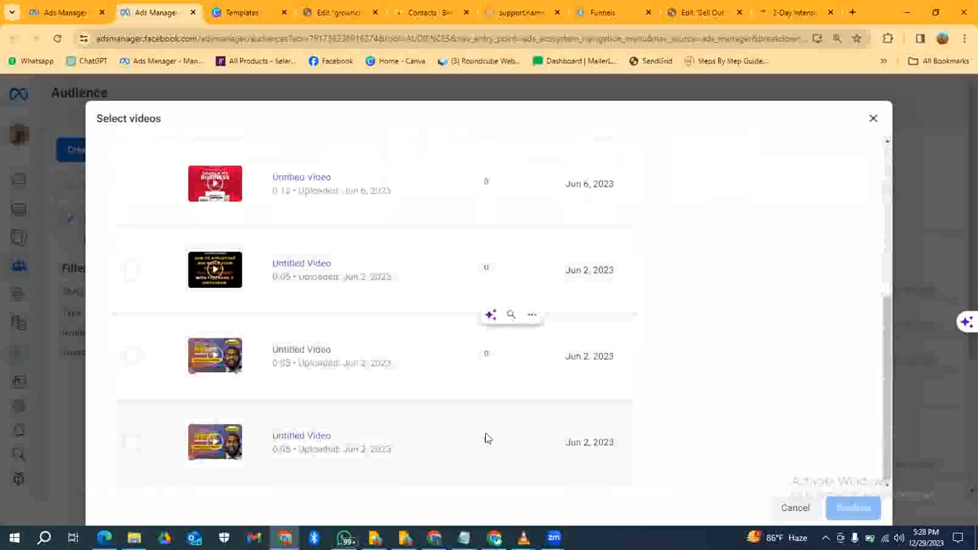
scroll(487, 367, "up", 4)
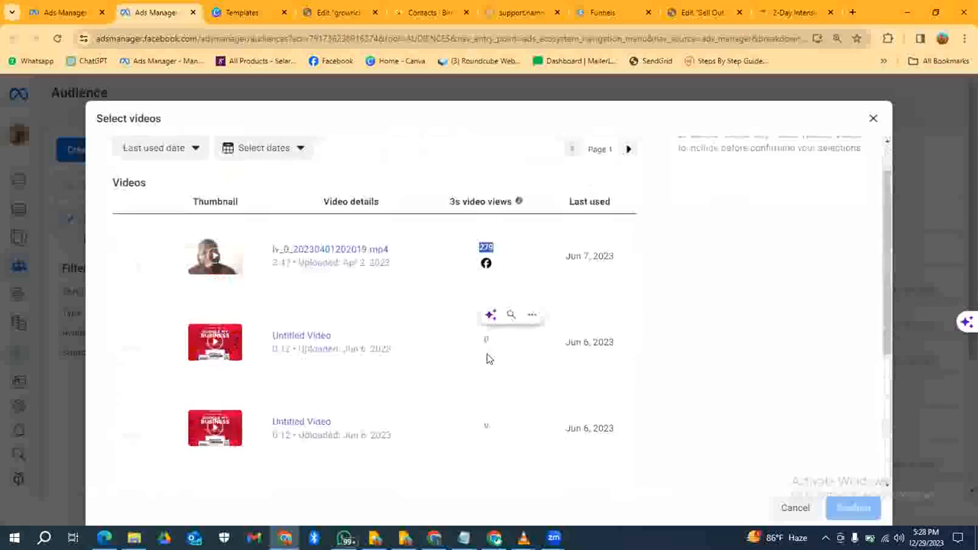
left_click(507, 242)
left_click_drag(476, 246, 497, 251)
scroll(498, 245, "up", 1)
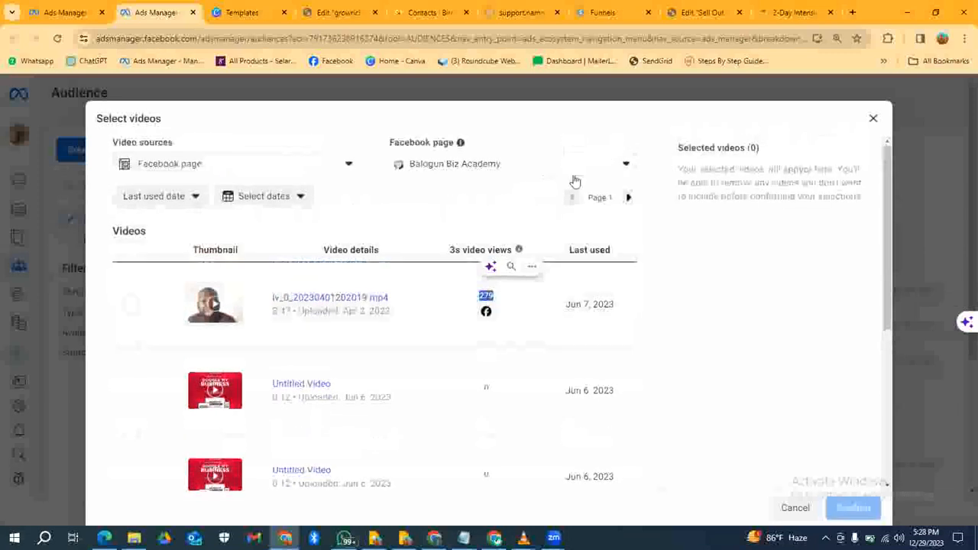
- Switch the Facebook page to Sean Teaches Sales & Marketing and check its videos' 3-second views
left_click(622, 167)
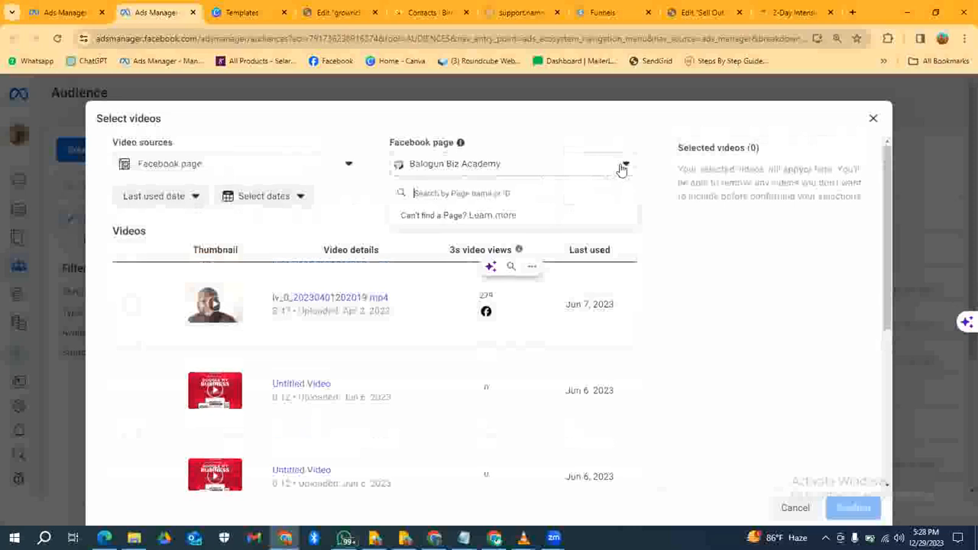
scroll(489, 306, "down", 2)
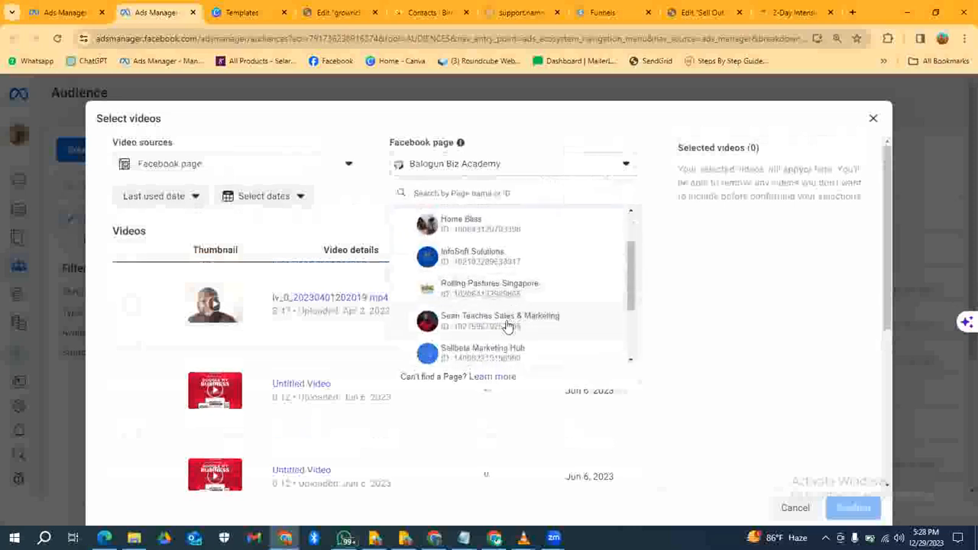
left_click(505, 325)
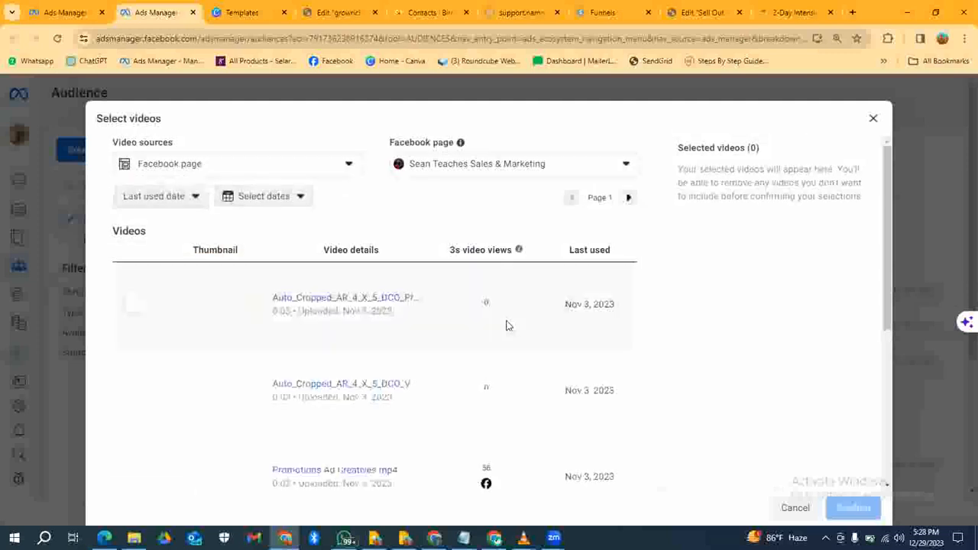
scroll(505, 326, "down", 4)
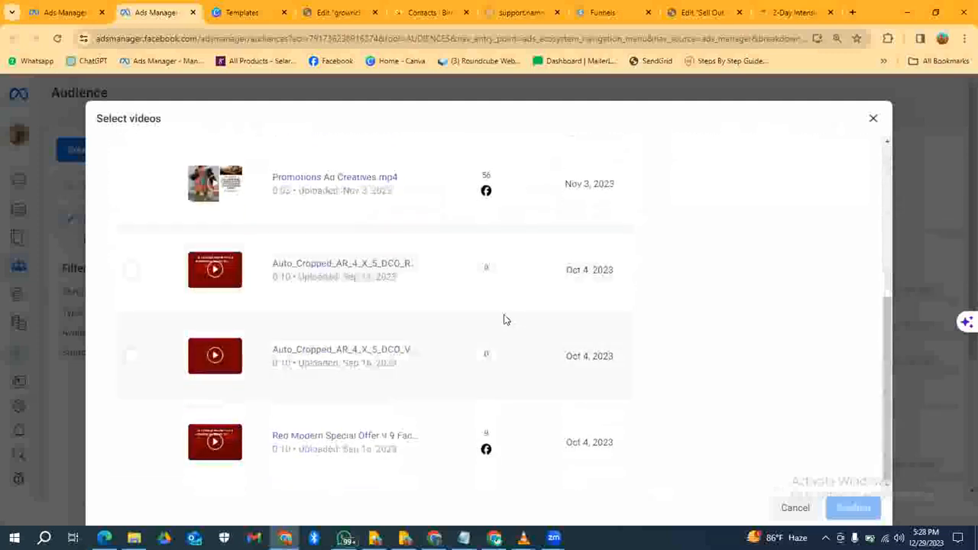
scroll(480, 326, "up", 4)
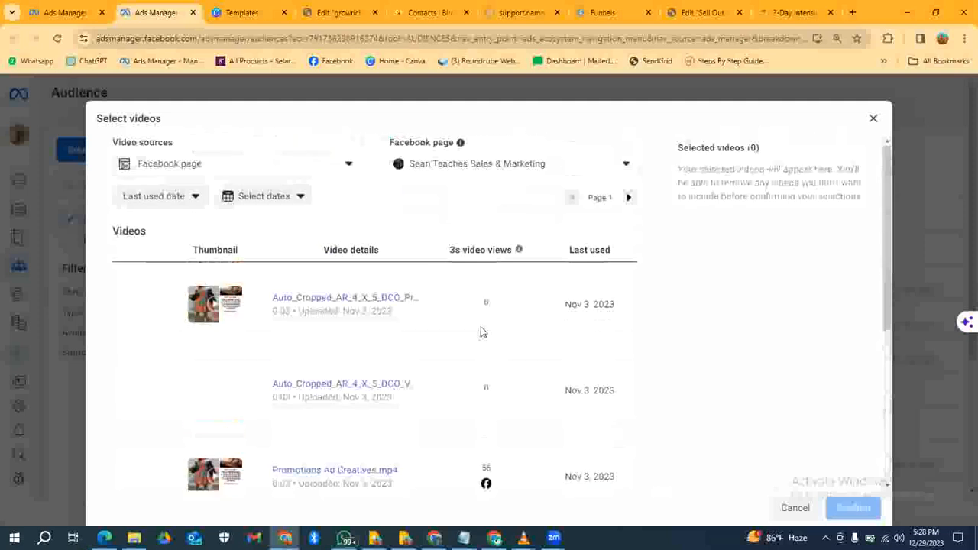
- Change the Facebook page in the video selection to InfoSoft Solutions
left_click(626, 170)
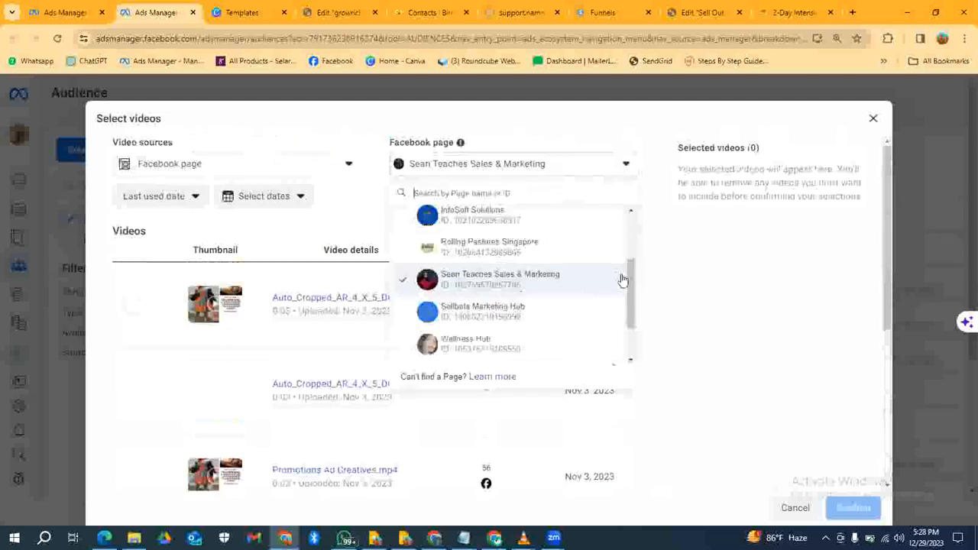
left_click(535, 228)
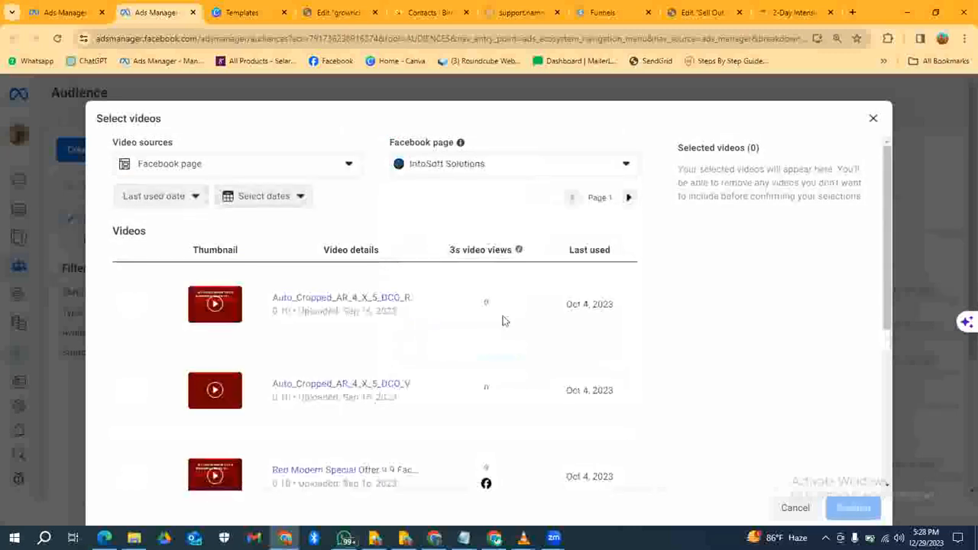
- Examine the 3-second view counts of the videos on the InfoSoft Solutions page
scroll(503, 320, "down", 3)
scroll(503, 319, "down", 1)
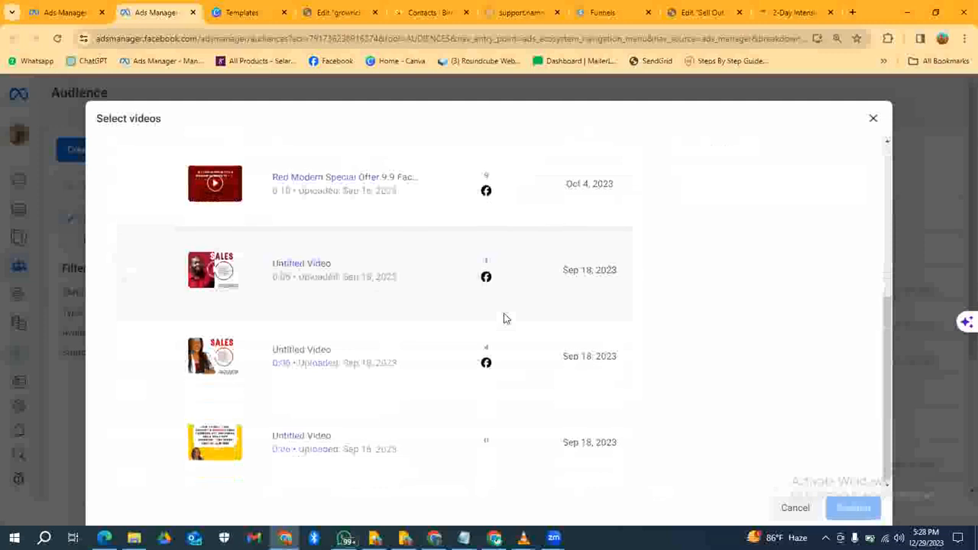
scroll(503, 319, "up", 5)
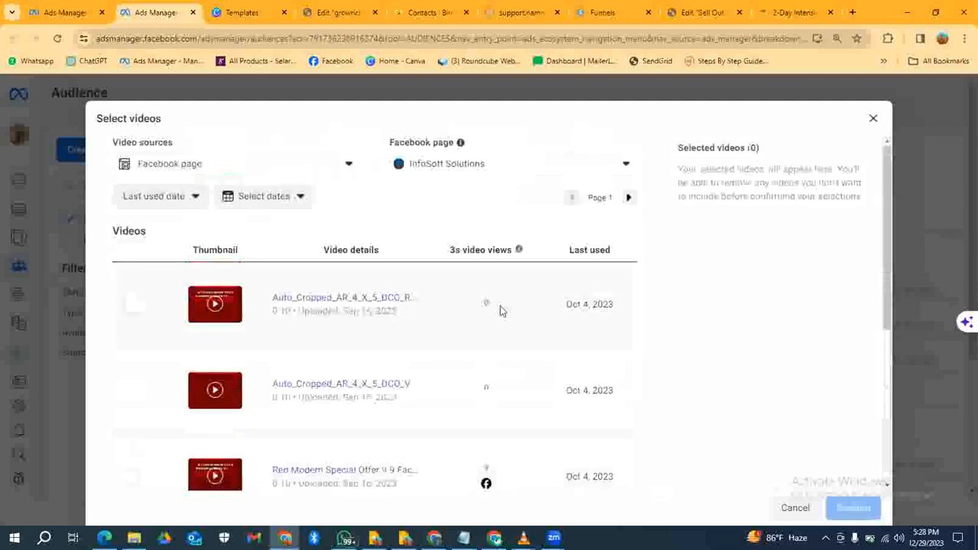
- Reselect InfoSoft Solutions from the infoswift_official group of Facebook pages and check its videos' 3-second views
left_click(626, 164)
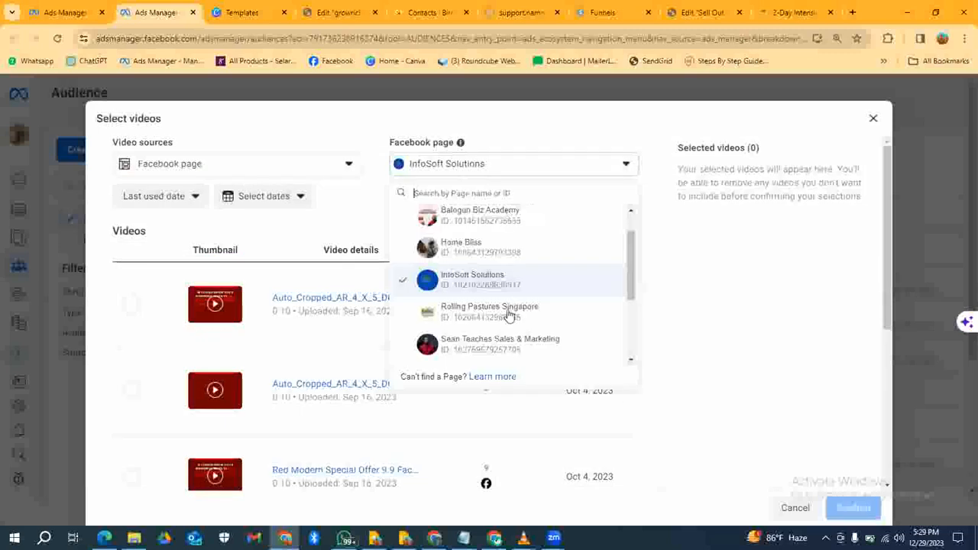
left_click_drag(631, 268, 633, 328)
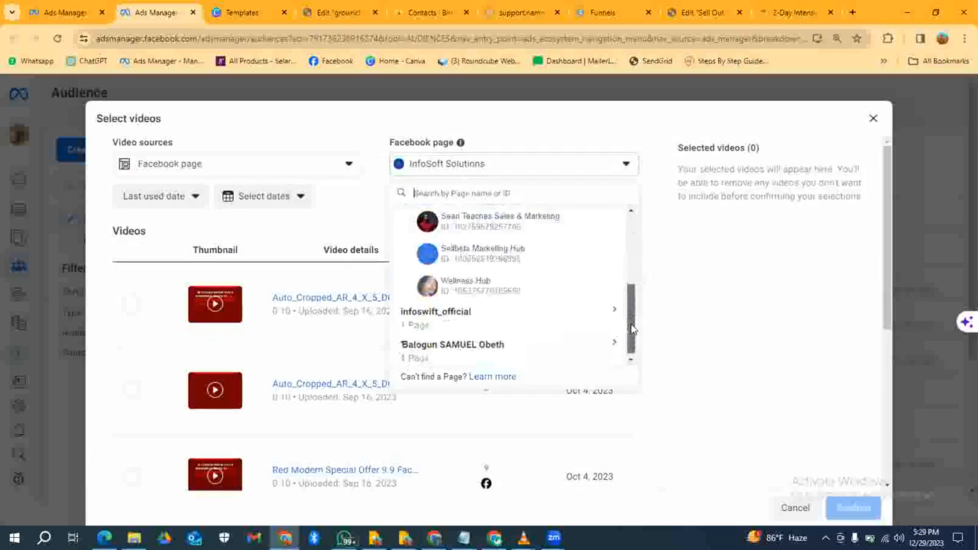
left_click(591, 315)
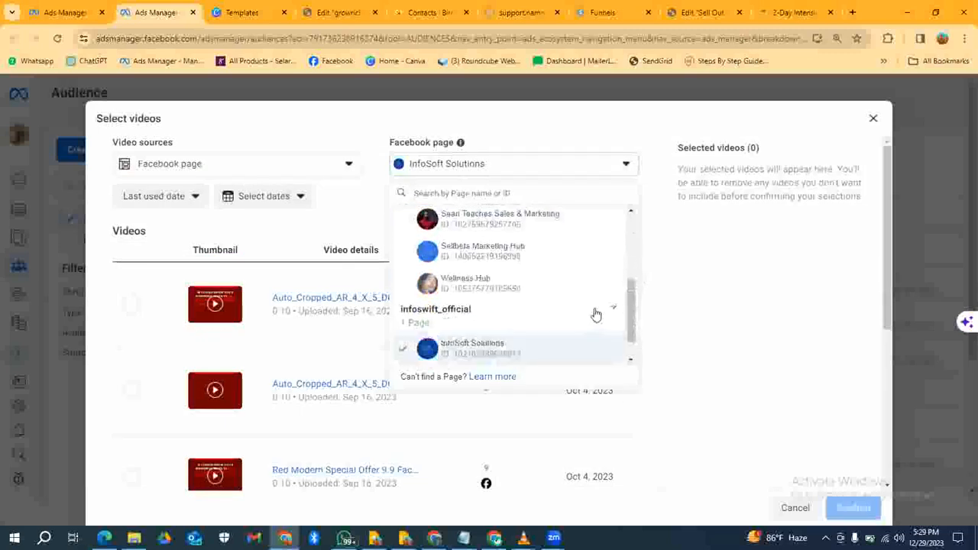
left_click(480, 354)
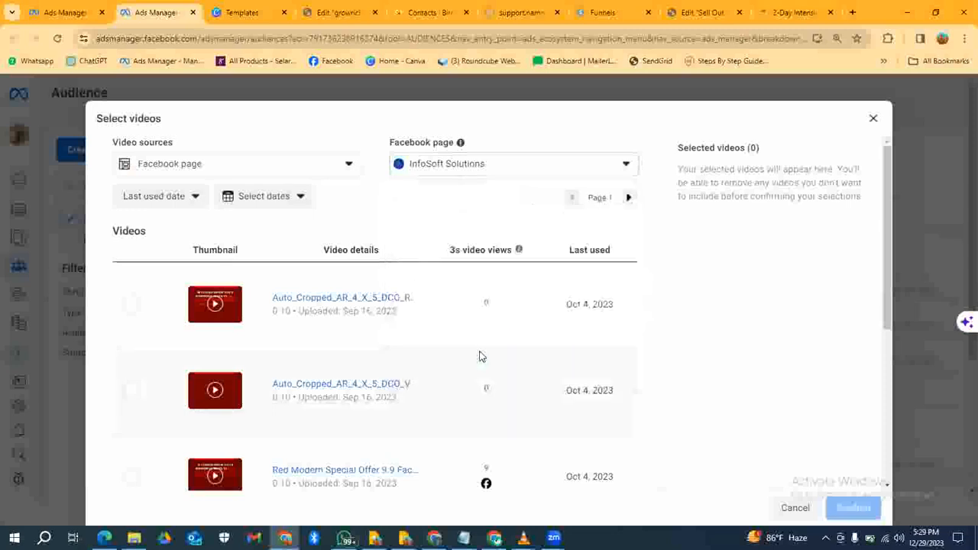
scroll(504, 332, "down", 4)
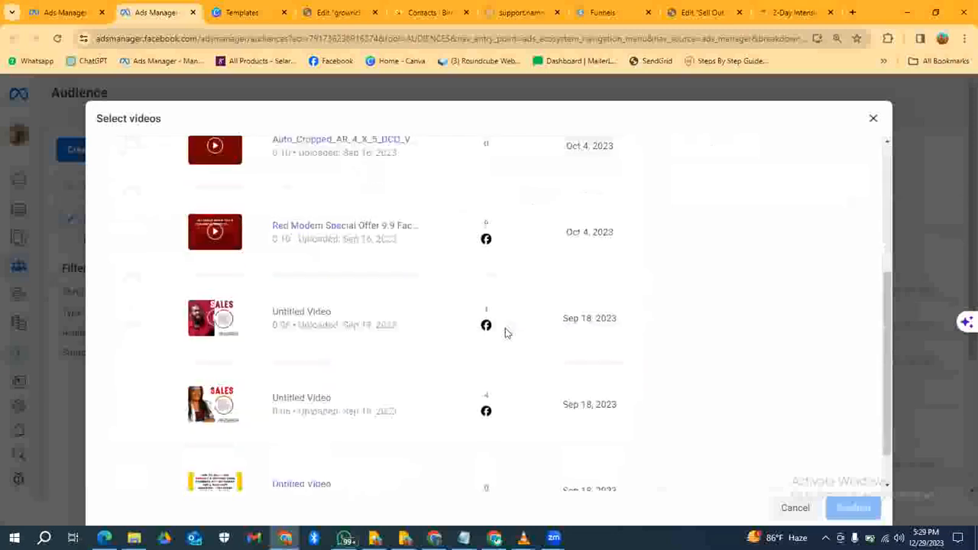
scroll(505, 332, "up", 4)
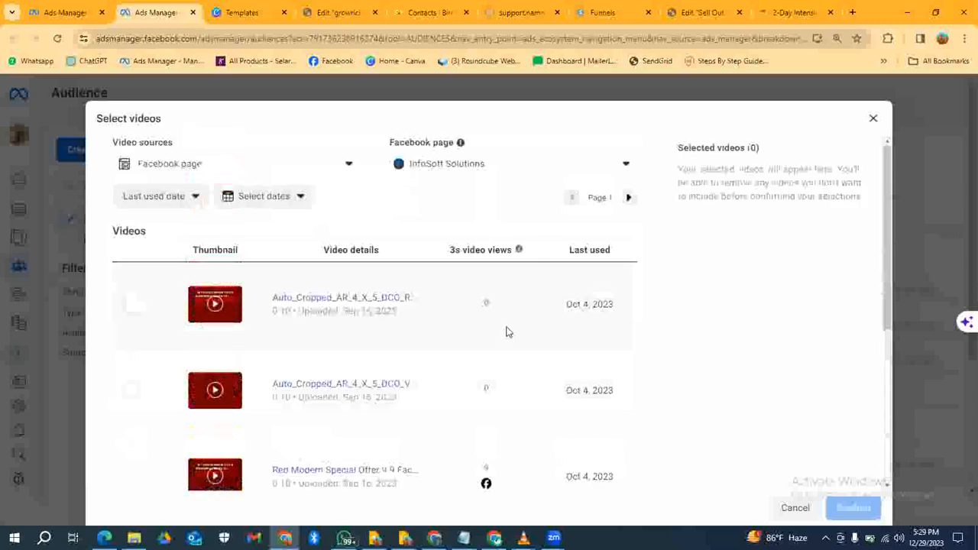
scroll(525, 309, "down", 4)
scroll(524, 309, "up", 4)
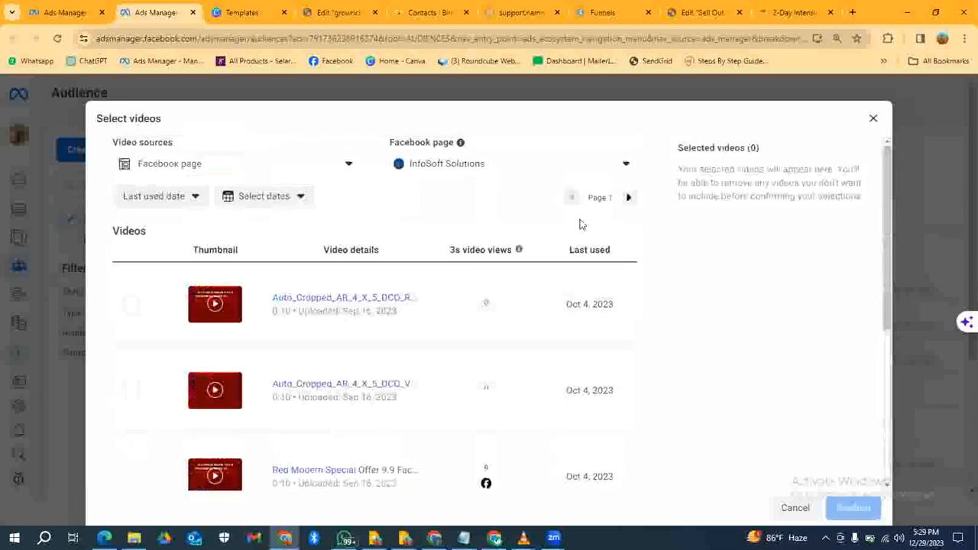
- Switch the Facebook page to the Sean Teaches Sales & Marketing entry in the last business group and check its videos' views
left_click(624, 172)
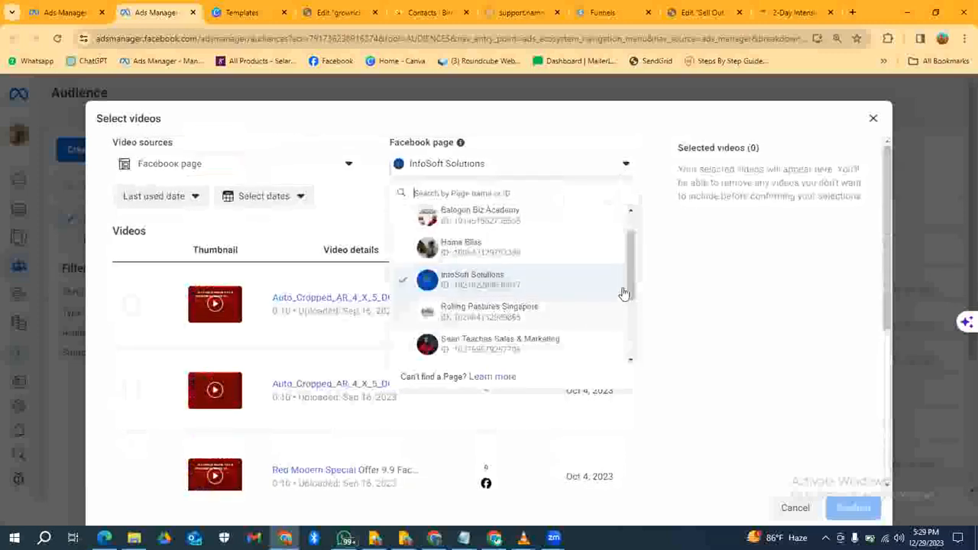
left_click_drag(630, 275, 628, 353)
left_click(513, 353)
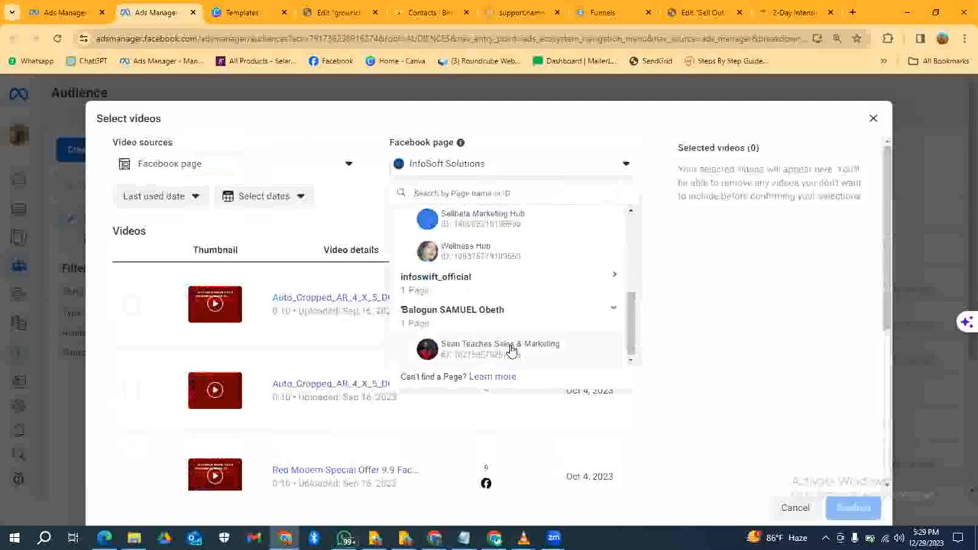
left_click(511, 350)
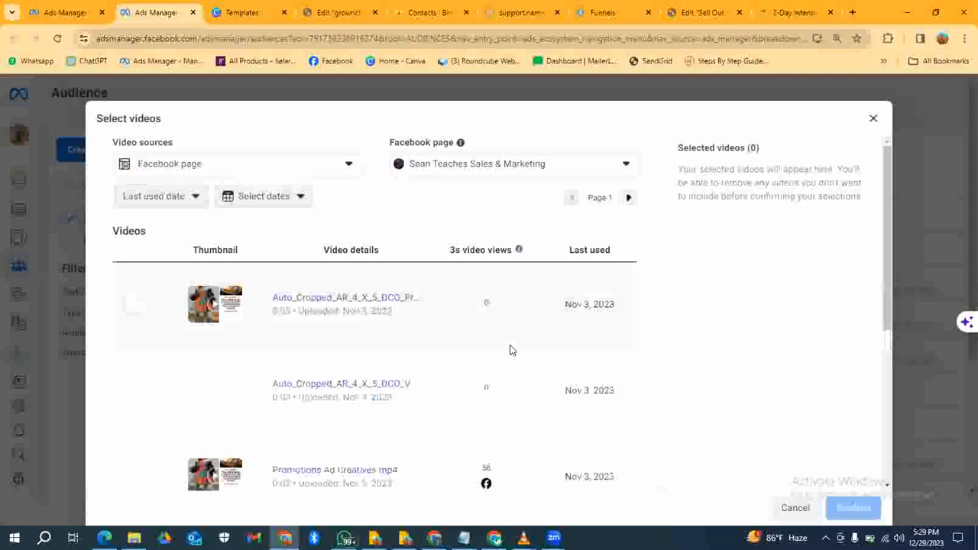
scroll(511, 349, "down", 4)
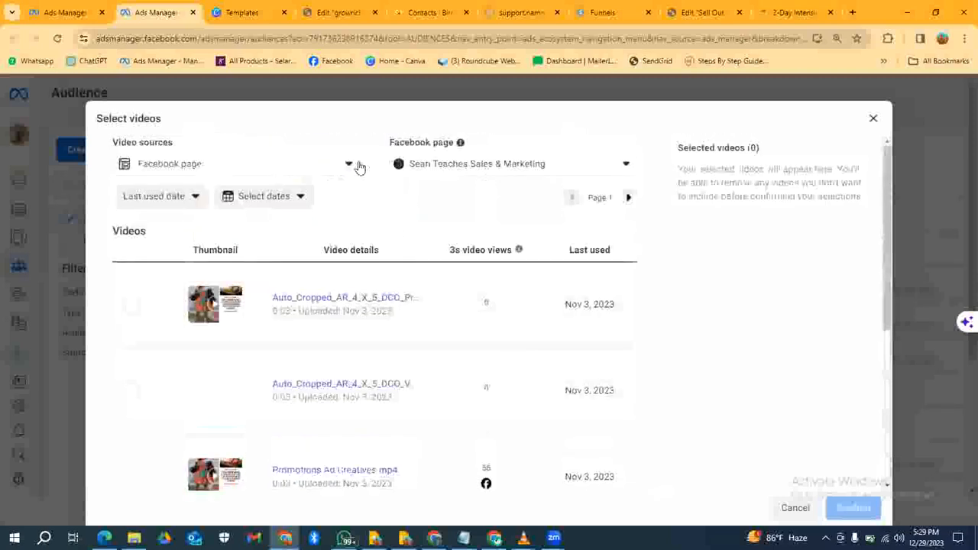
- Set the video source to Instagram professional account and review the 3-second views of infosoft_official's videos
left_click(350, 163)
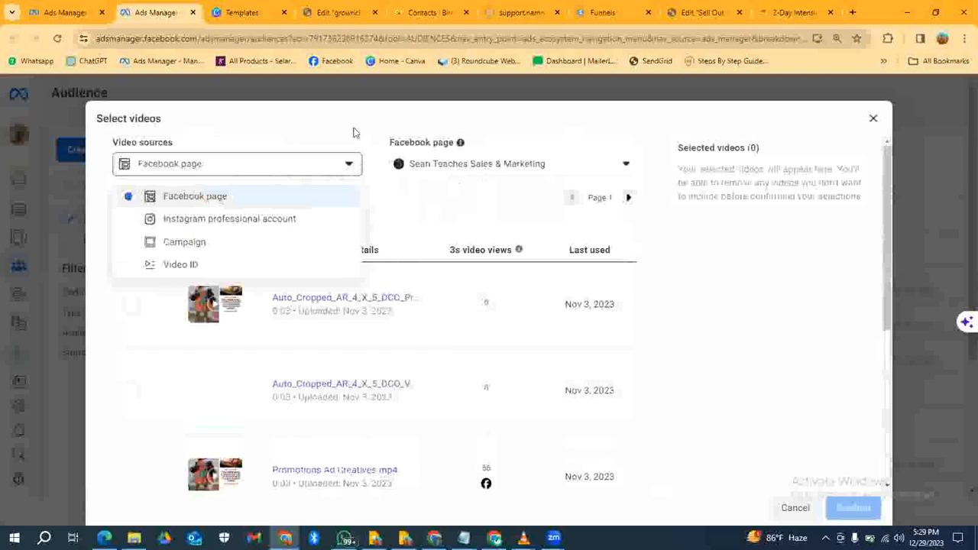
left_click(354, 133)
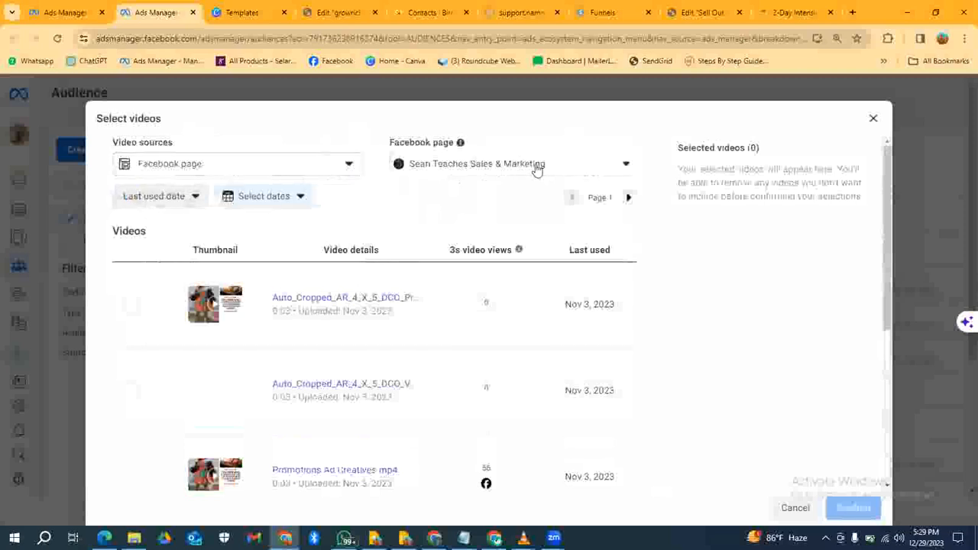
left_click(350, 165)
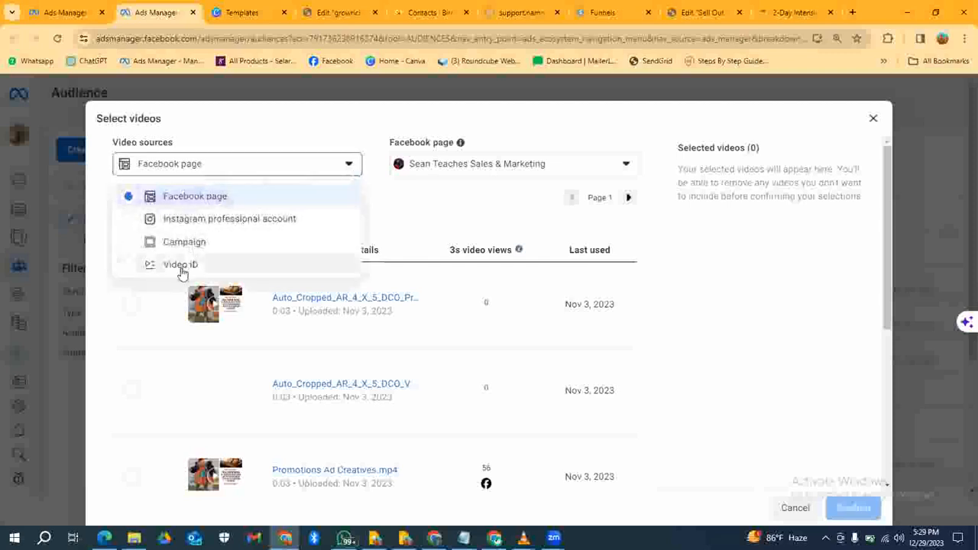
left_click(239, 220)
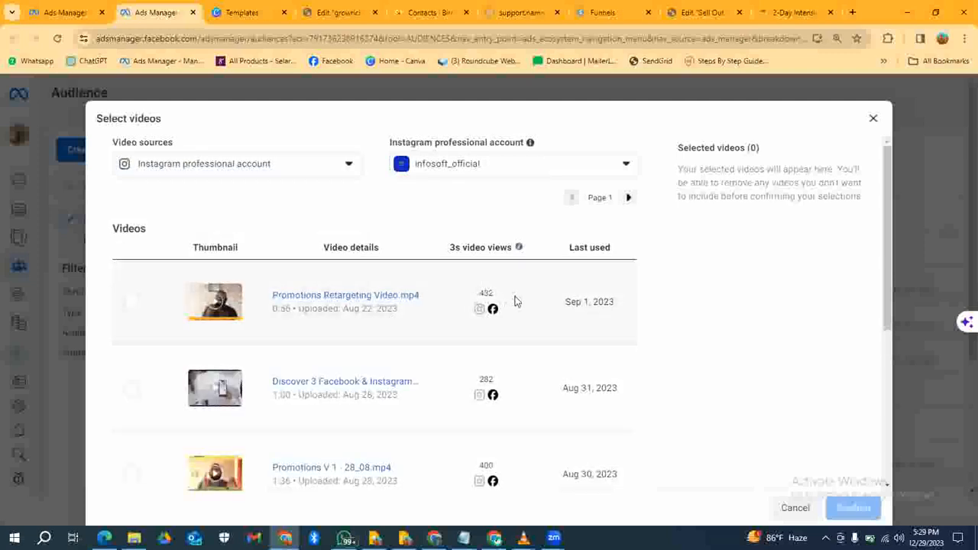
scroll(489, 341, "down", 4)
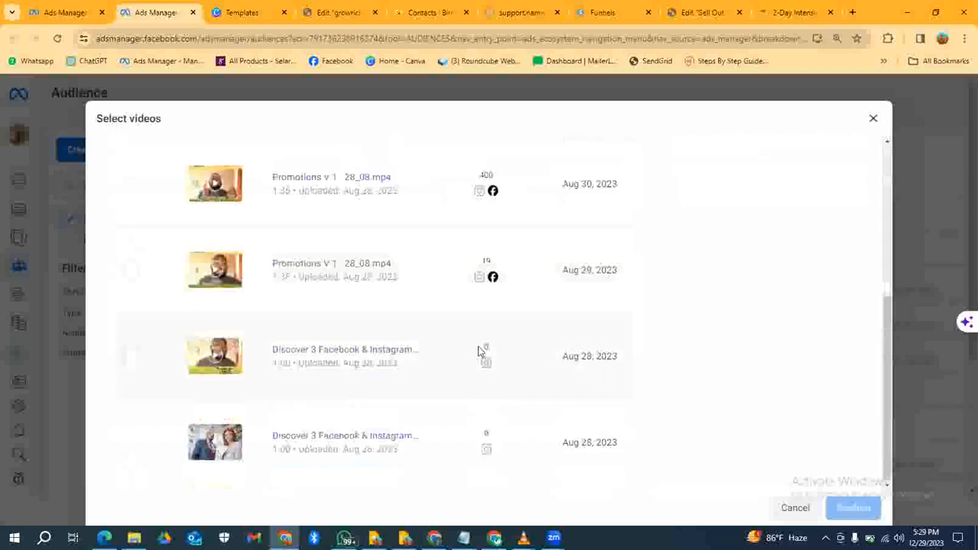
scroll(479, 347, "up", 4)
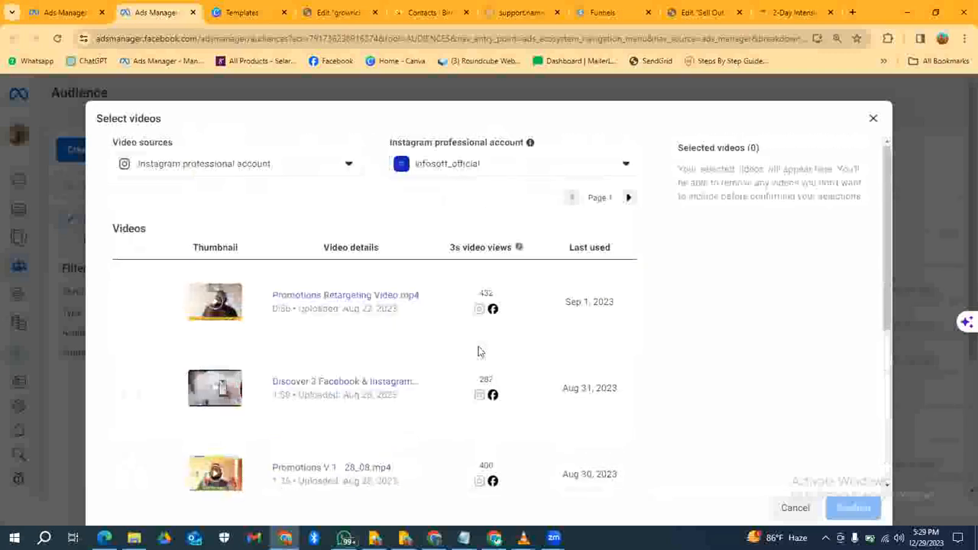
- Check the other two Instagram professional accounts for available videos, ending with welness_hub
left_click(629, 163)
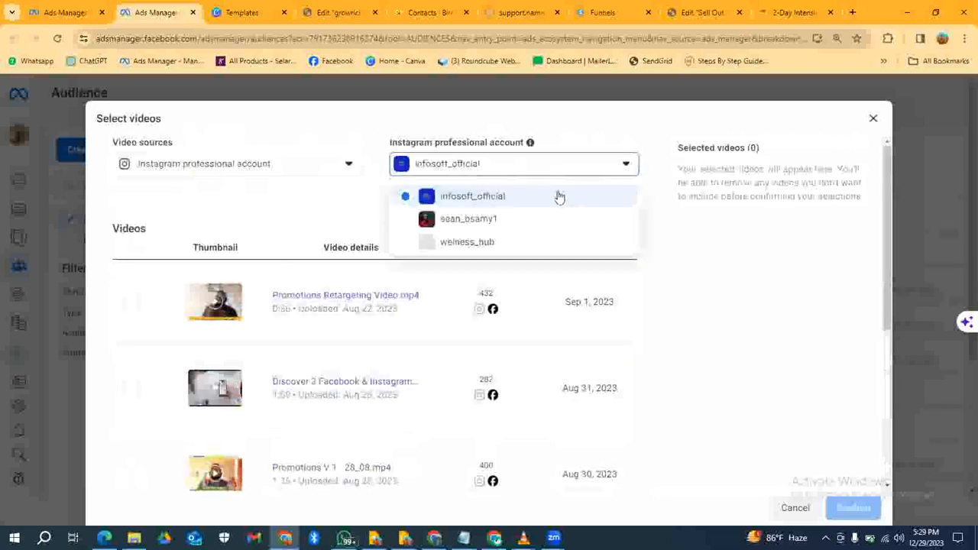
left_click(494, 228)
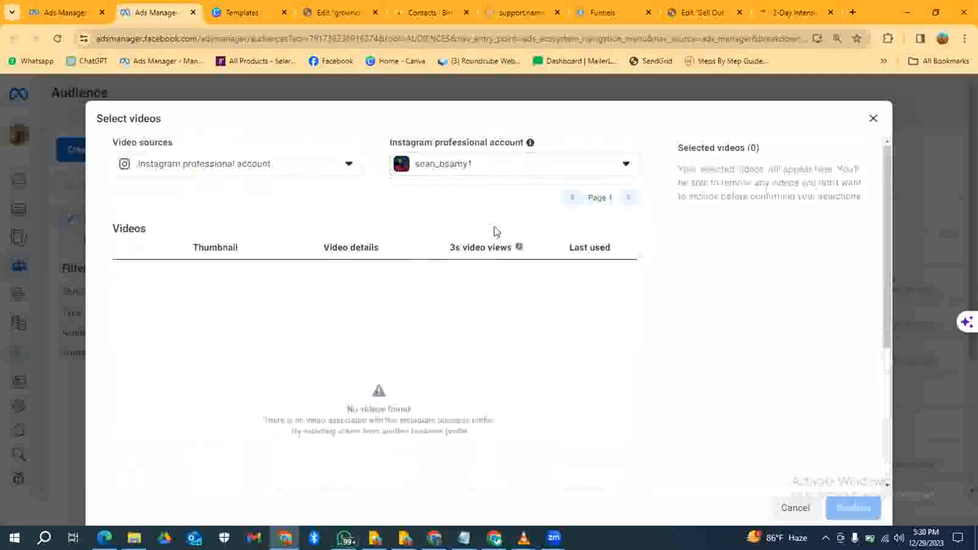
left_click(623, 170)
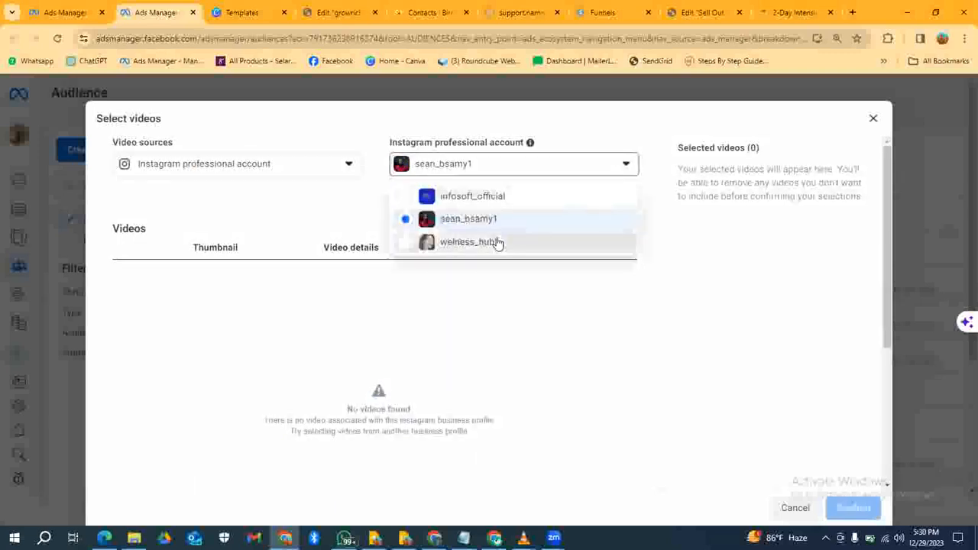
left_click(498, 243)
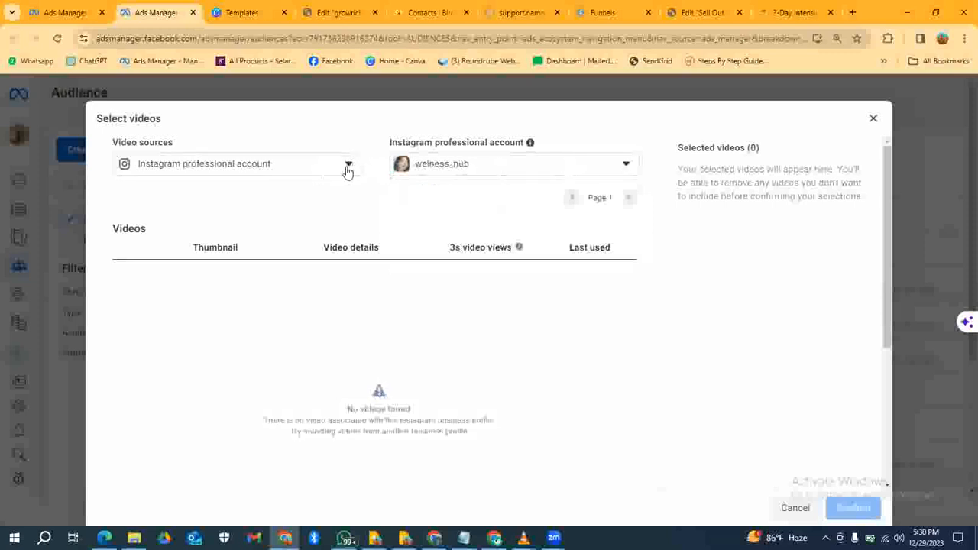
- Switch the Instagram account back to infosoft_official, then select Promotions Retargeting Video.mp4 and confirm it for the 50% engagement rule
left_click(611, 173)
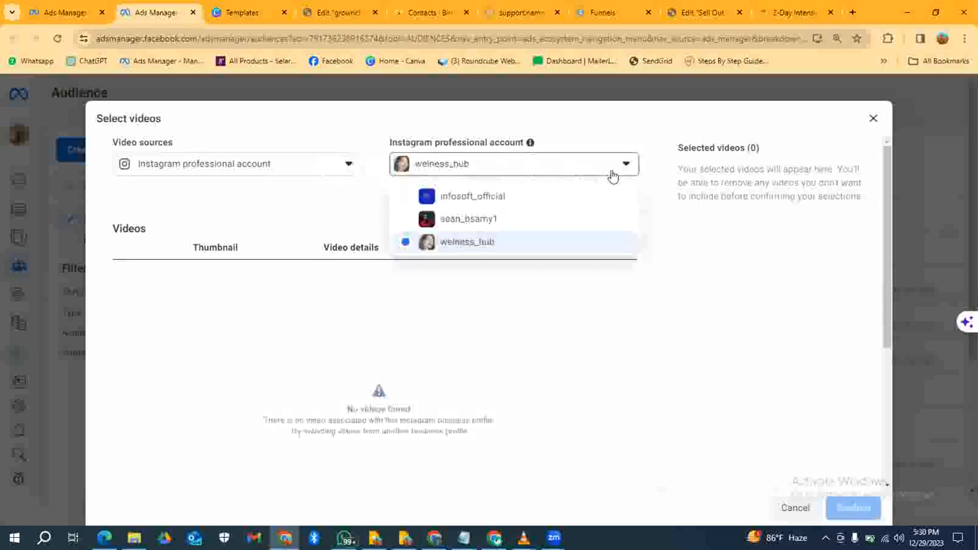
left_click(502, 197)
left_click(134, 304)
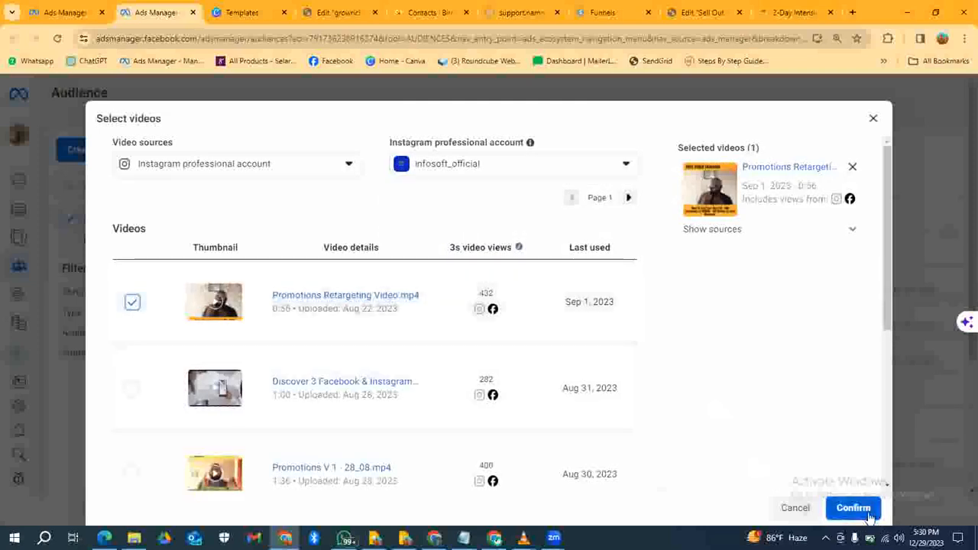
left_click(867, 514)
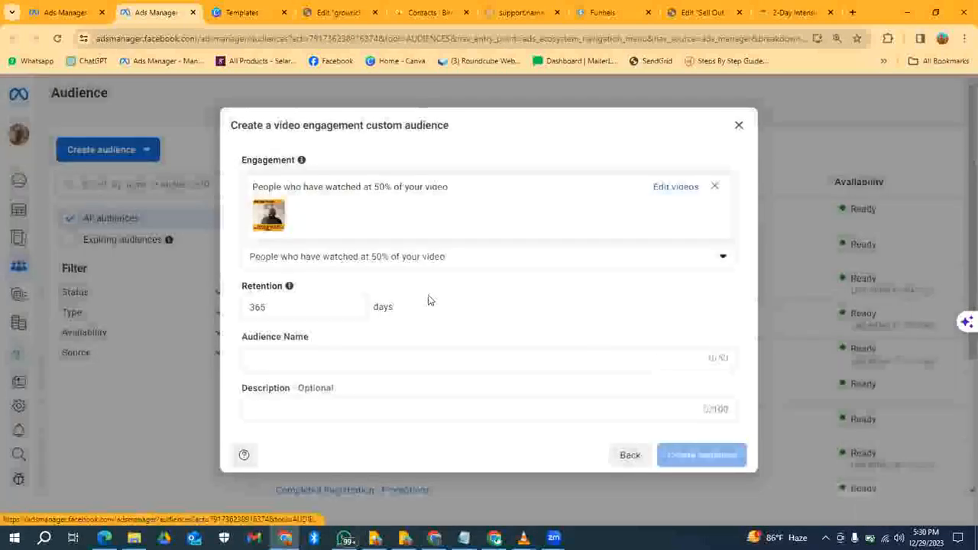
- Set the video engagement audience's retention to 360 days
left_click_drag(290, 312, 218, 308)
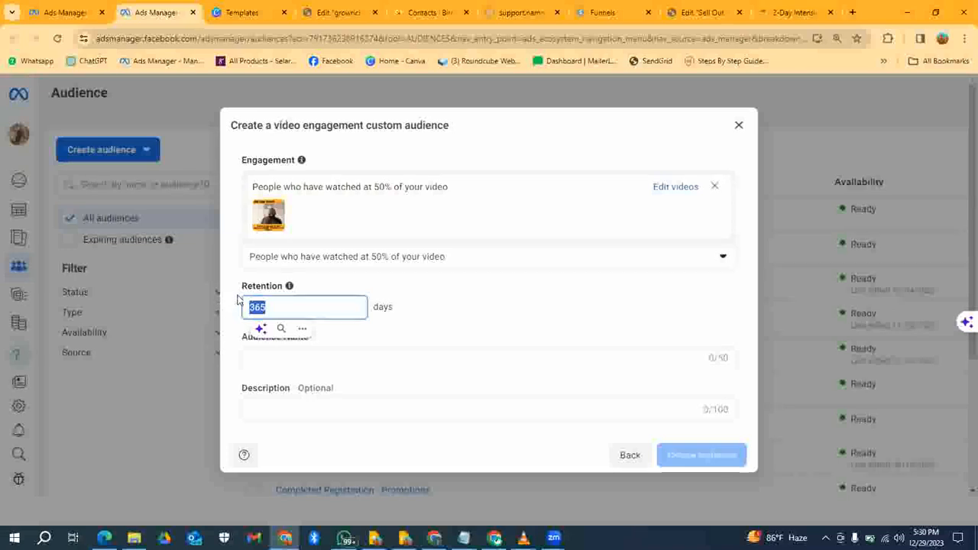
left_click(449, 314)
double_click(240, 307)
type("37")
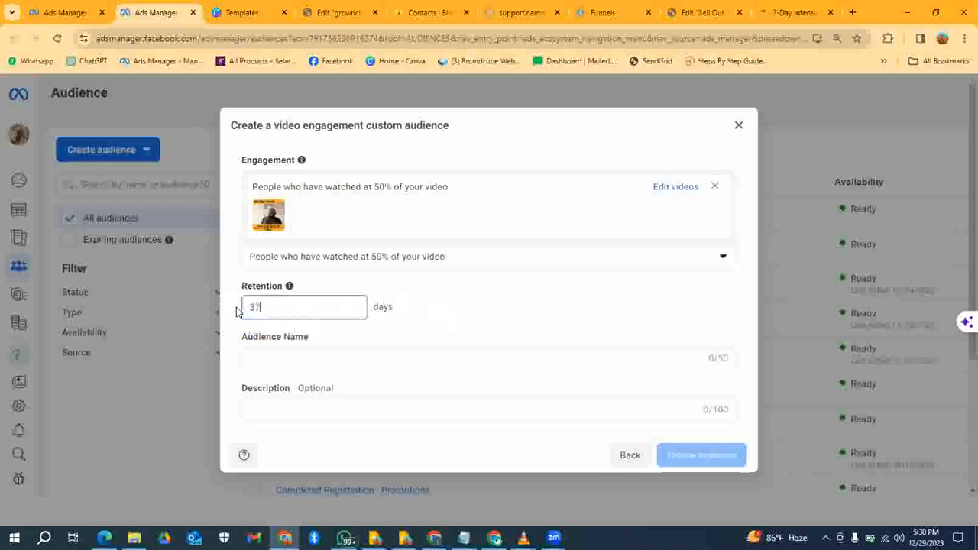
type("0")
key("BackSpace")
key("BackSpace")
key("BackSpace")
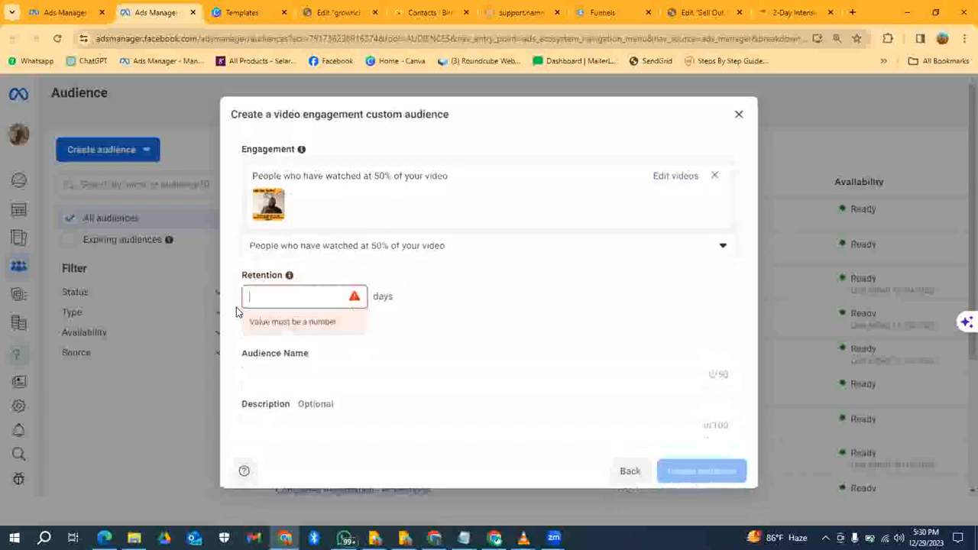
type("360")
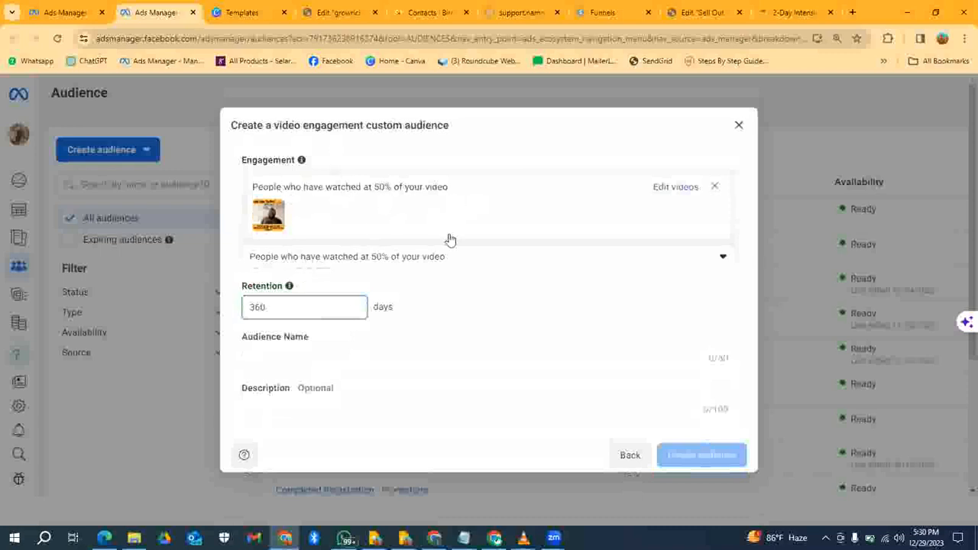
left_click(475, 321)
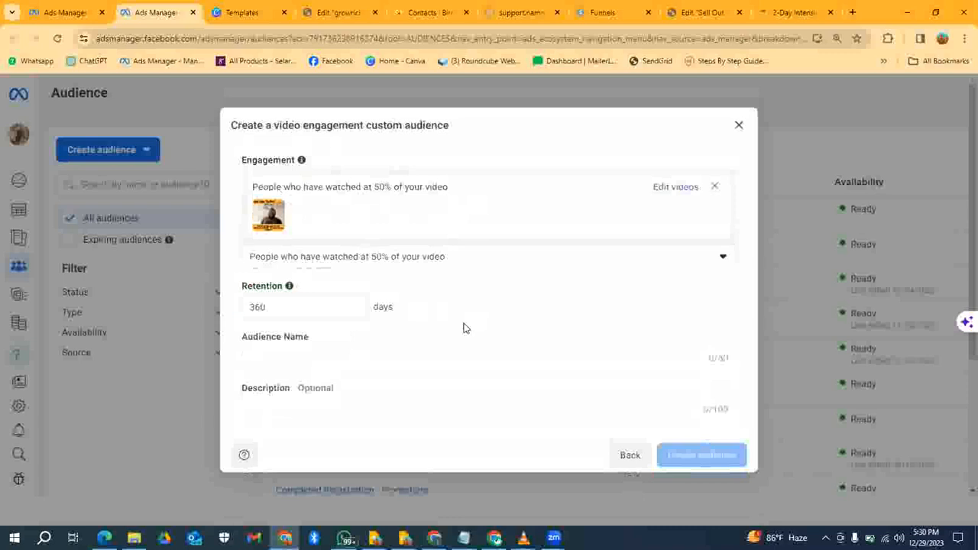
- Name the video engagement audience "1k Strategy Video Views- 365 retention"
left_click(350, 365)
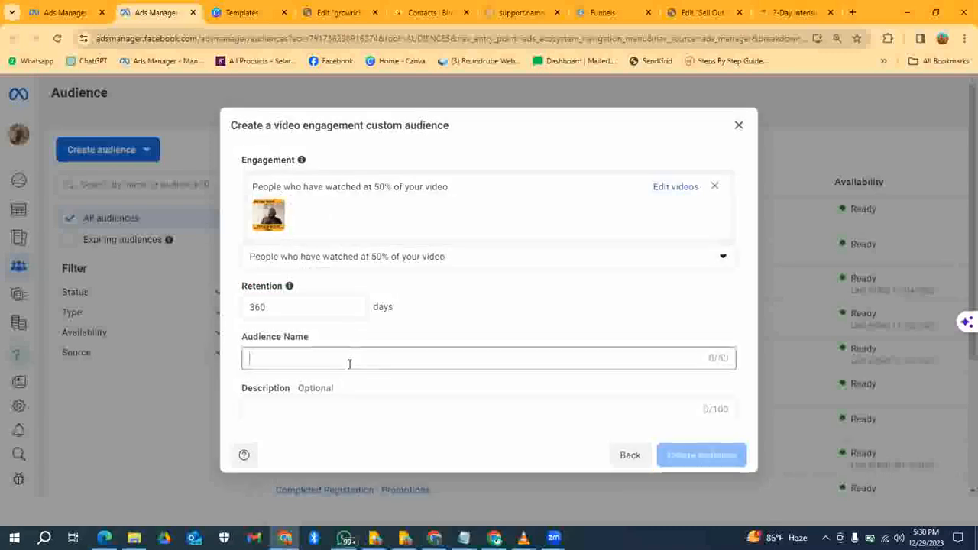
type("1k")
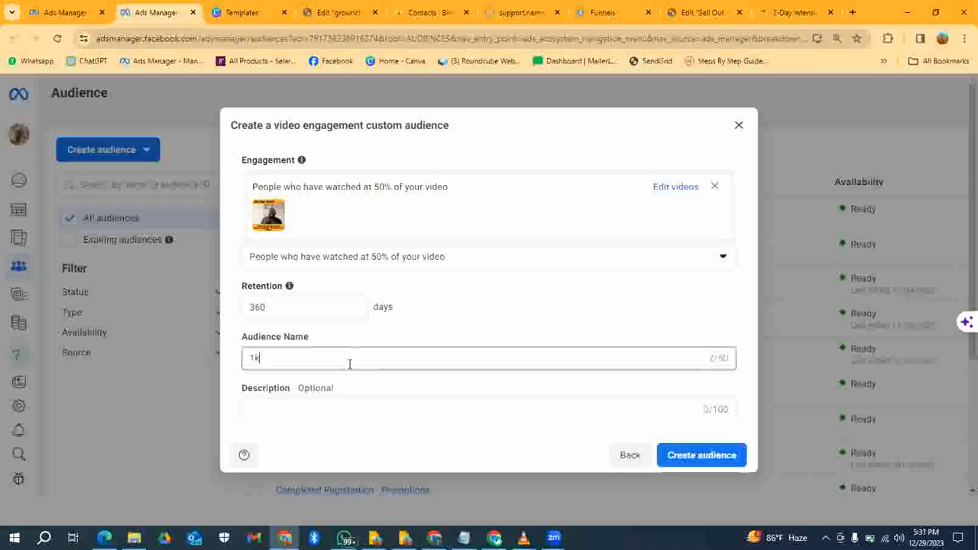
type(" Strategy Video")
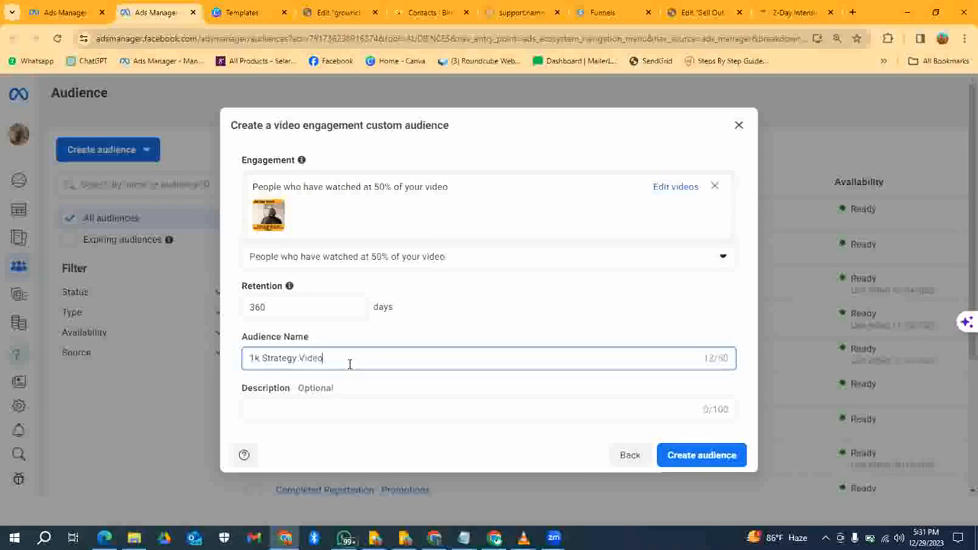
type(" Views- 356")
key("BackSpace")
type("65 retention")
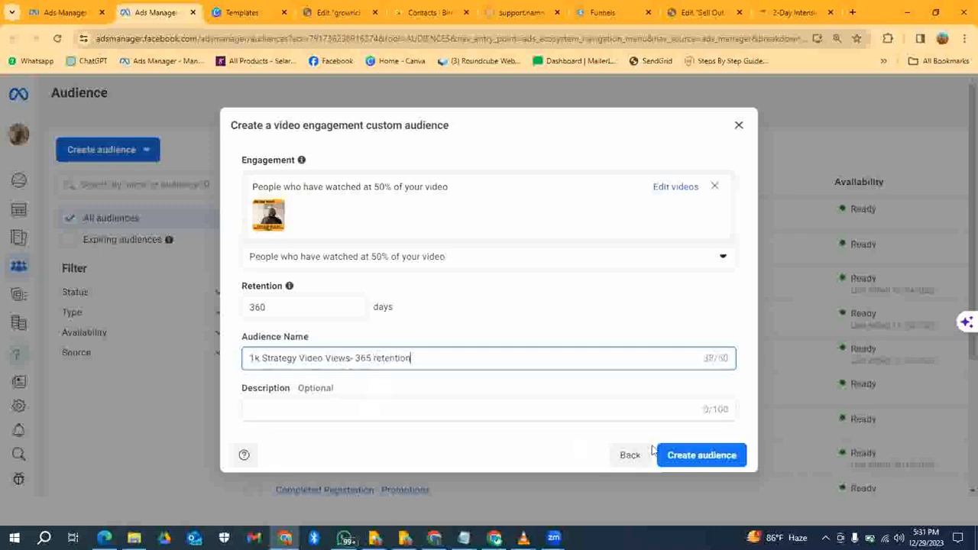
- Extend the video engagement audience's name to "1k Strategy Video Views- 365 retention- 50% view"
left_click(430, 412)
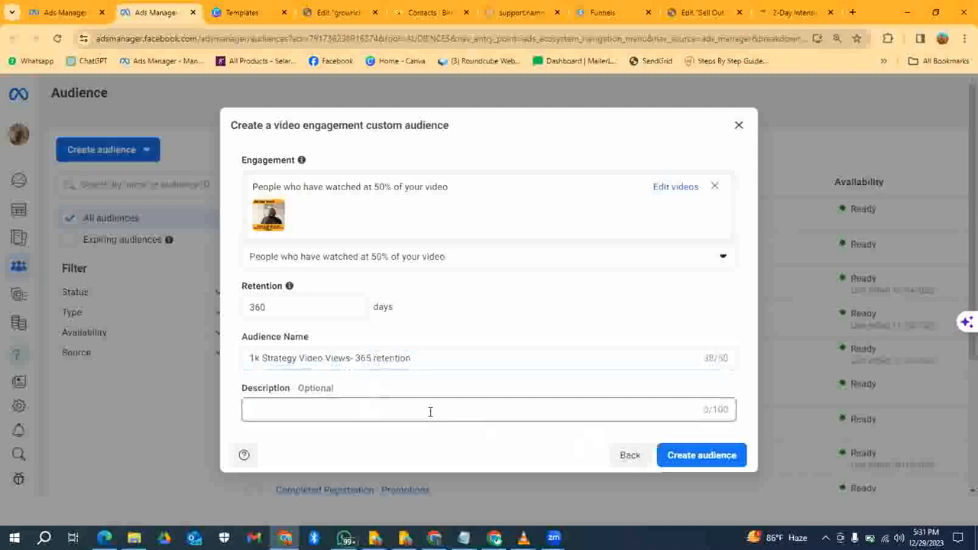
left_click(436, 360)
type("- 50")
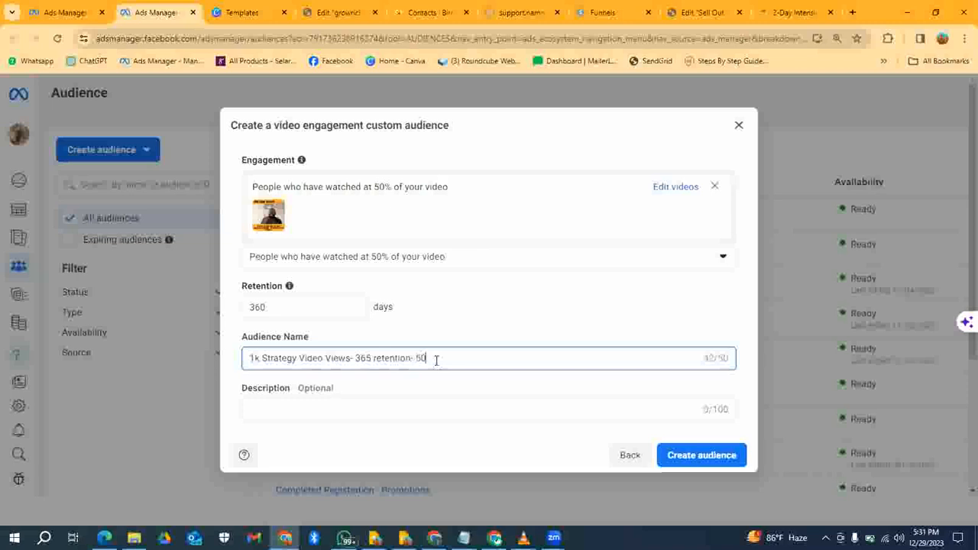
type(" %View")
left_click(569, 317)
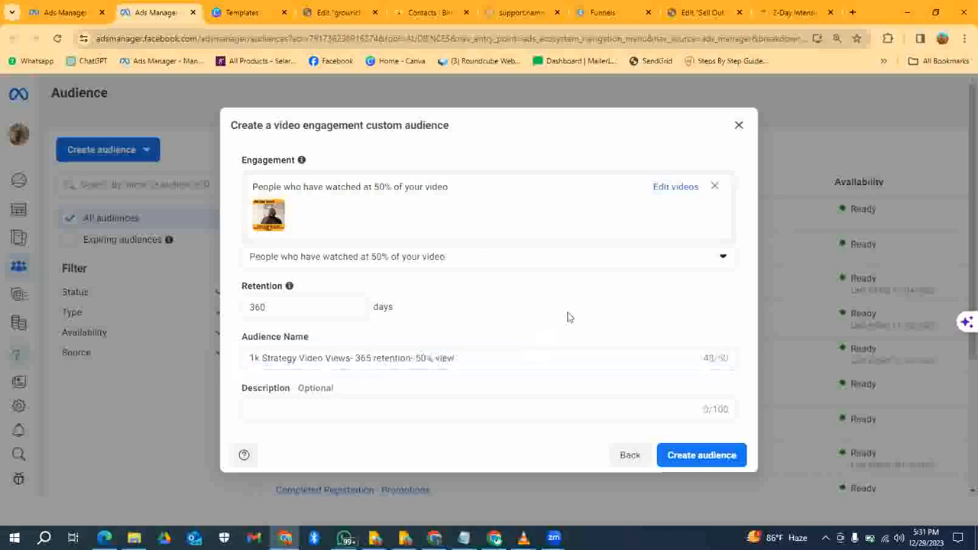
left_click(714, 456)
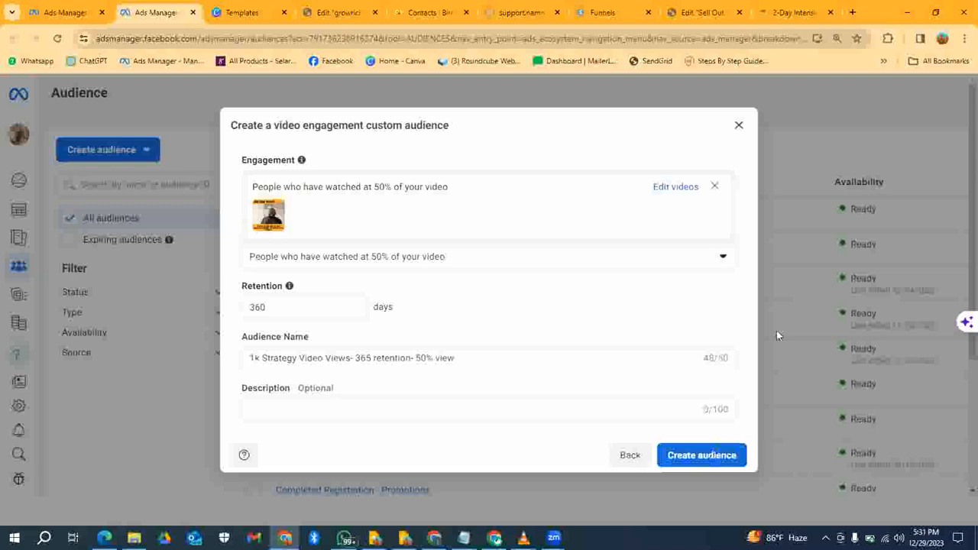
- Check the video engagement options, return to the audience source choices and start a Facebook page custom audience
left_click(722, 257)
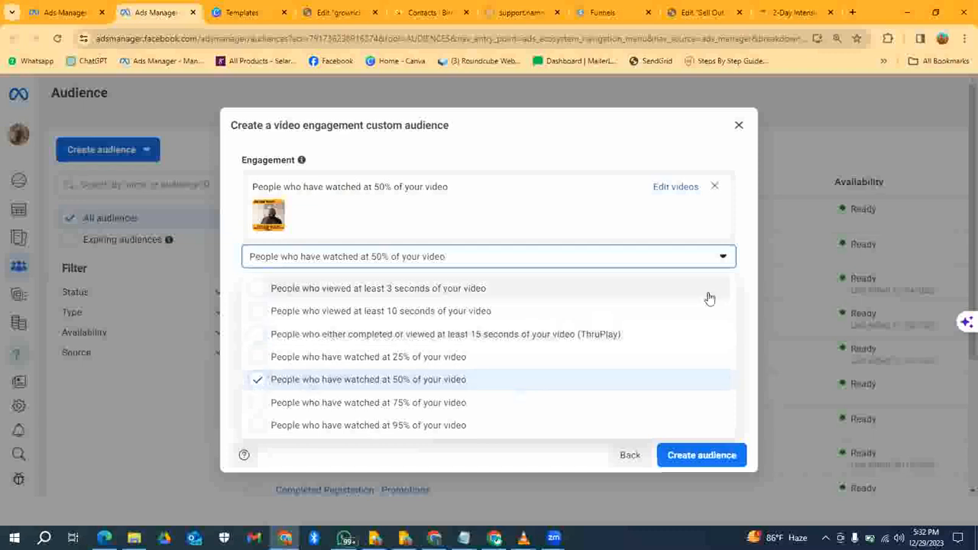
left_click(749, 301)
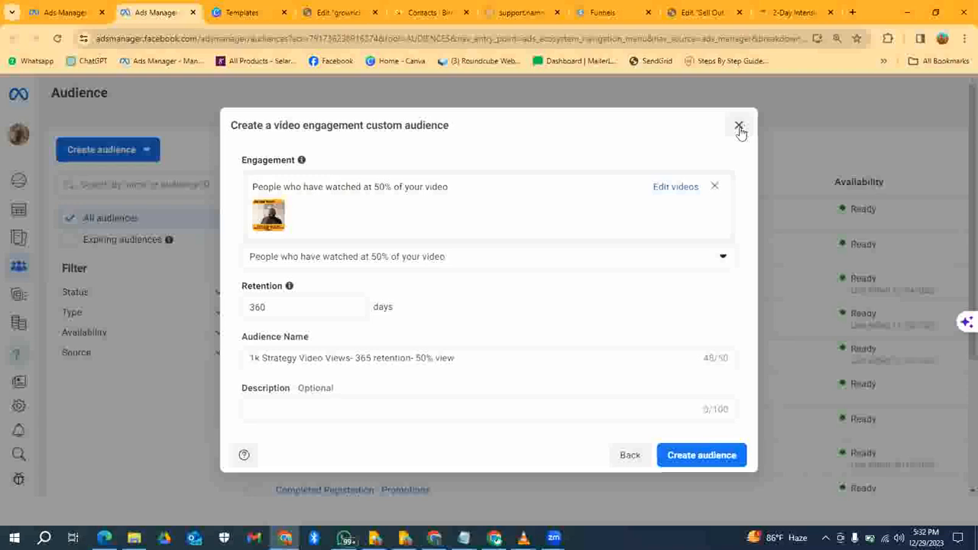
left_click(625, 456)
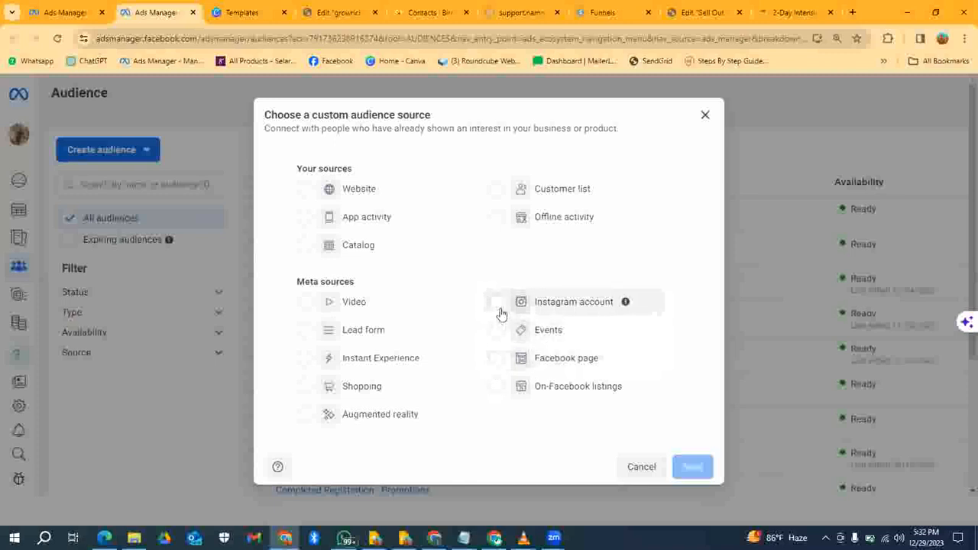
left_click(499, 362)
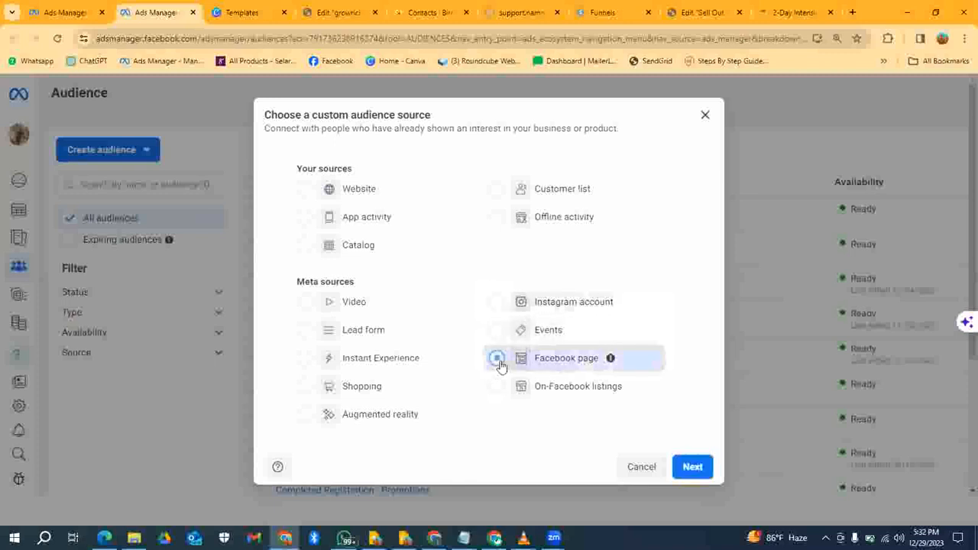
left_click(699, 471)
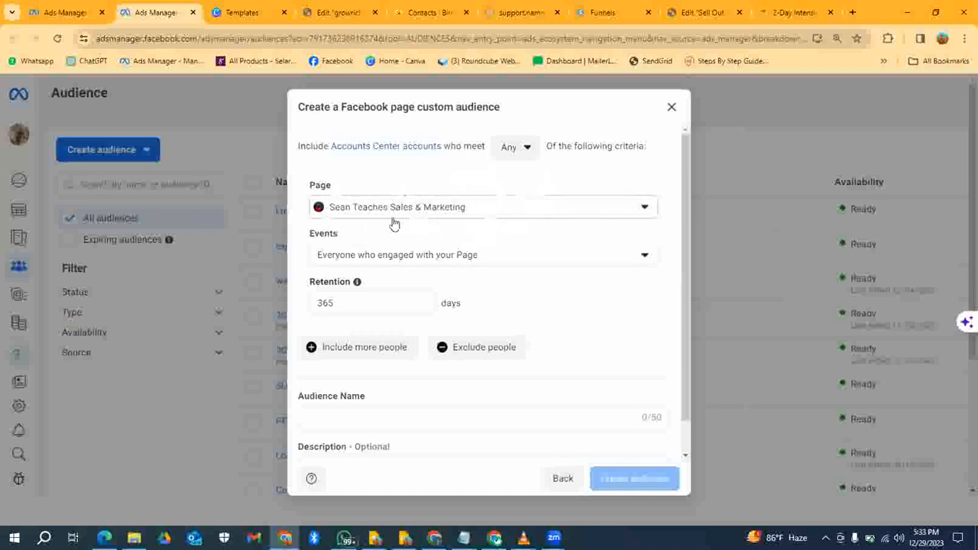
- Check which Facebook Pages are available as the source of the page audience
left_click(628, 209)
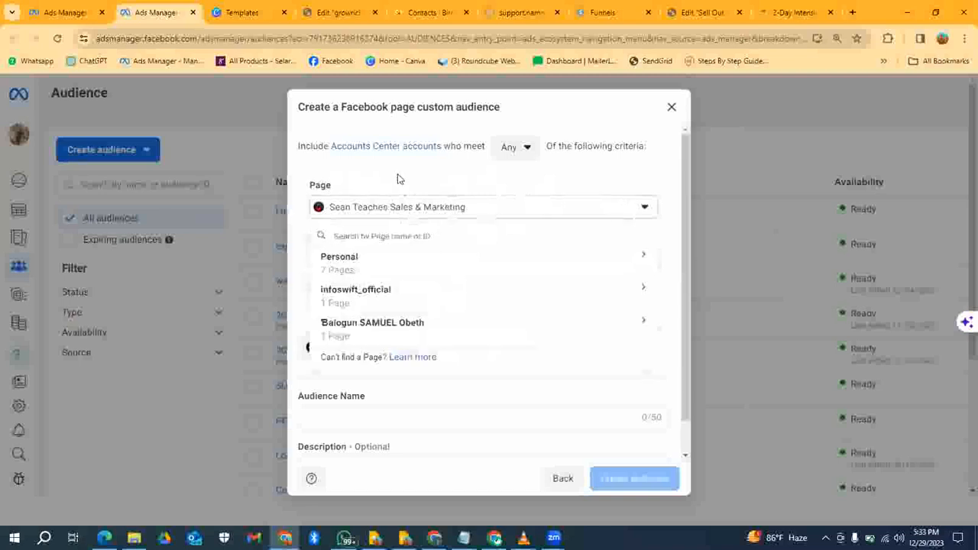
left_click(445, 191)
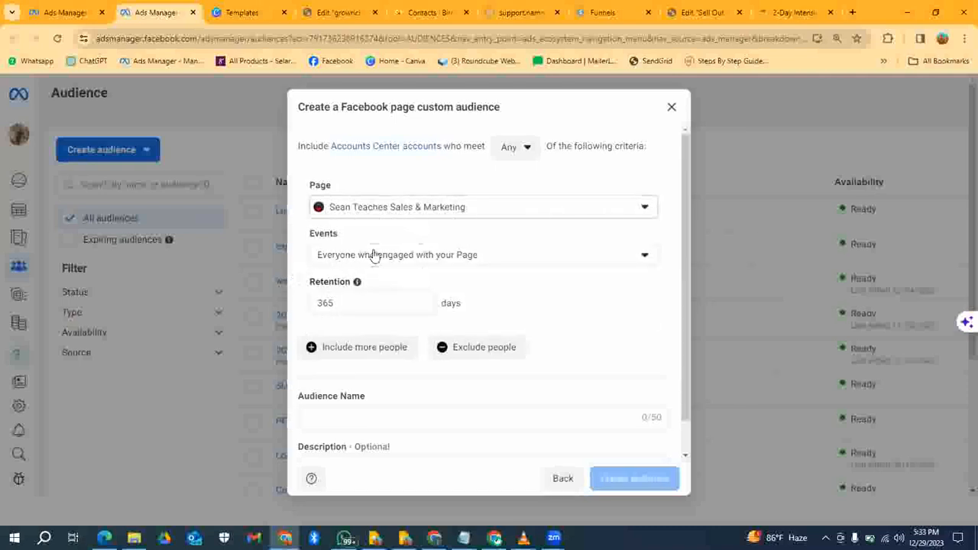
left_click_drag(308, 237, 343, 234)
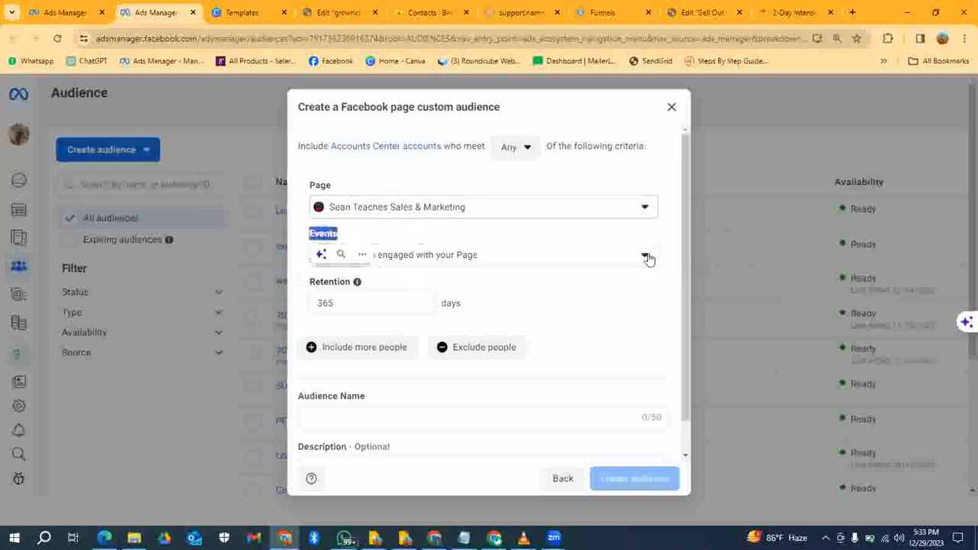
left_click(653, 285)
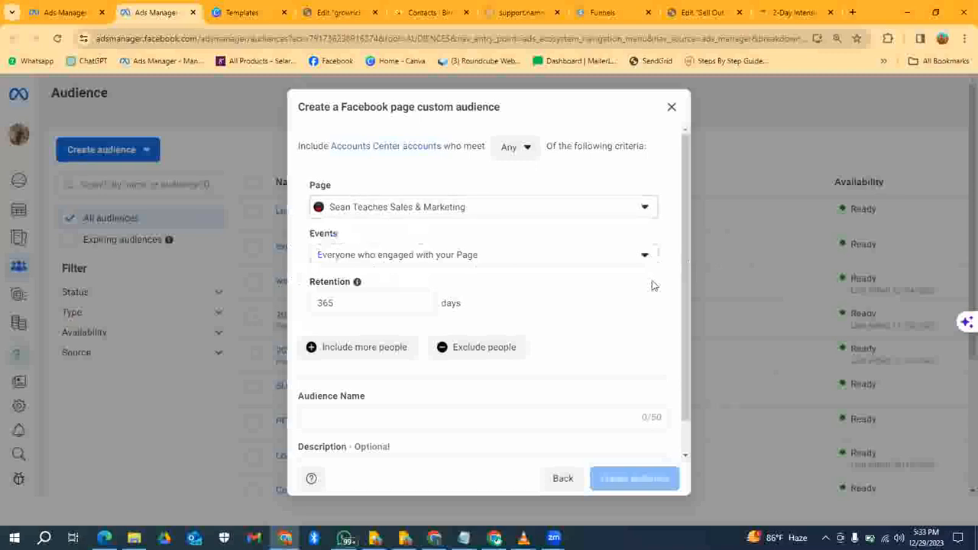
- Review the event options for the page audience, keeping "Everyone who engaged with your Page" selected
left_click(646, 256)
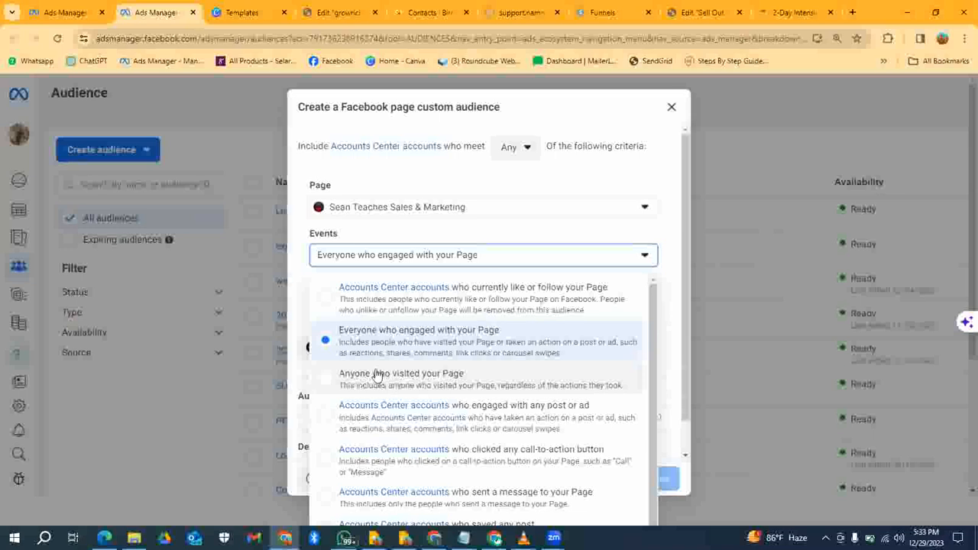
scroll(490, 428, "down", 1)
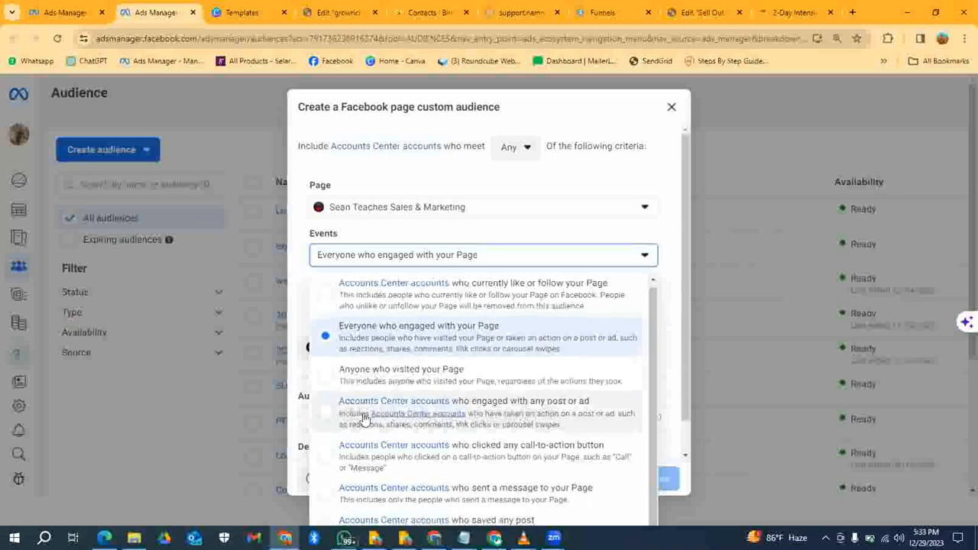
left_click(360, 340)
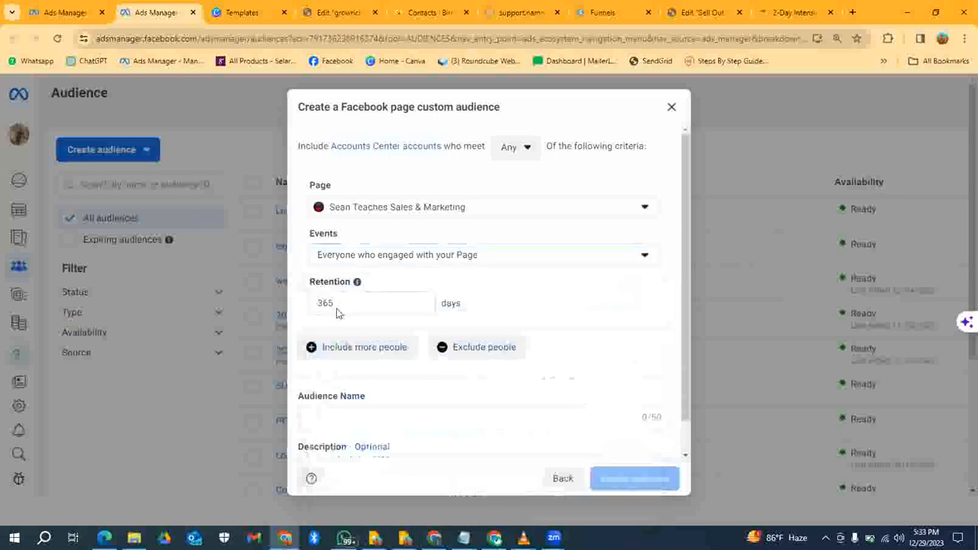
left_click(474, 254)
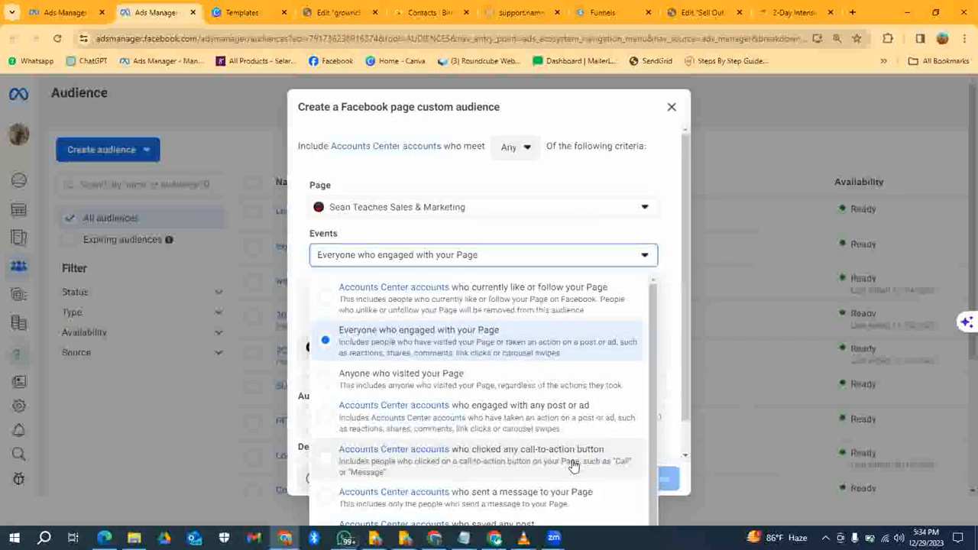
scroll(517, 437, "down", 1)
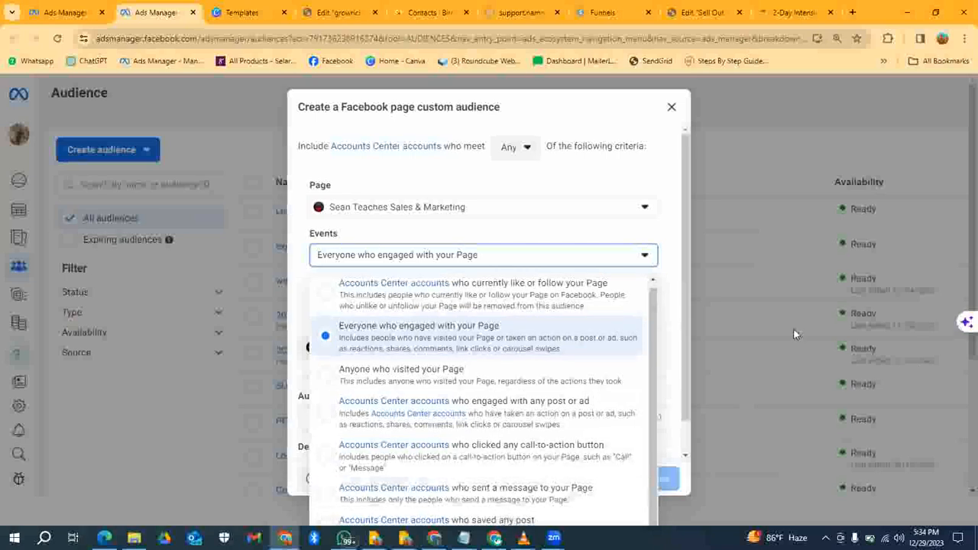
scroll(685, 333, "down", 1)
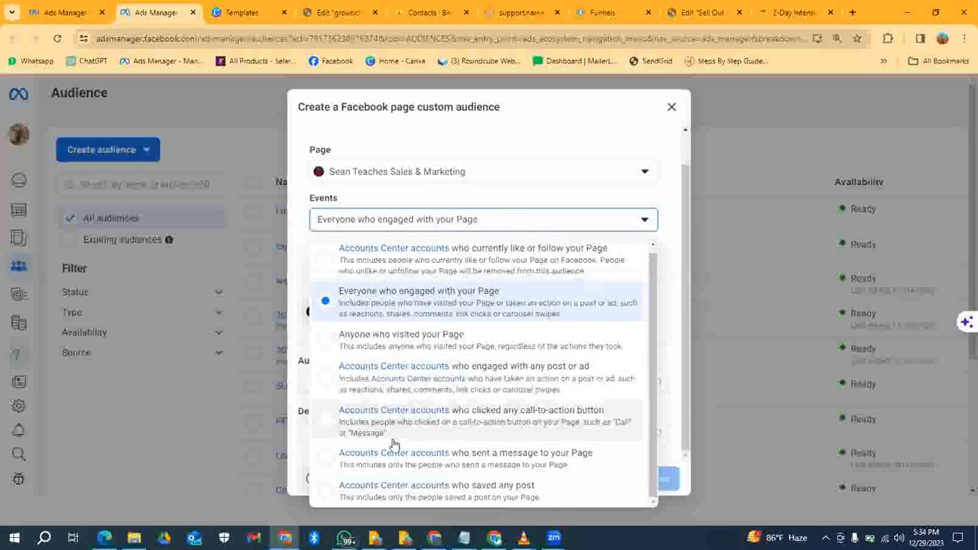
left_click(512, 199)
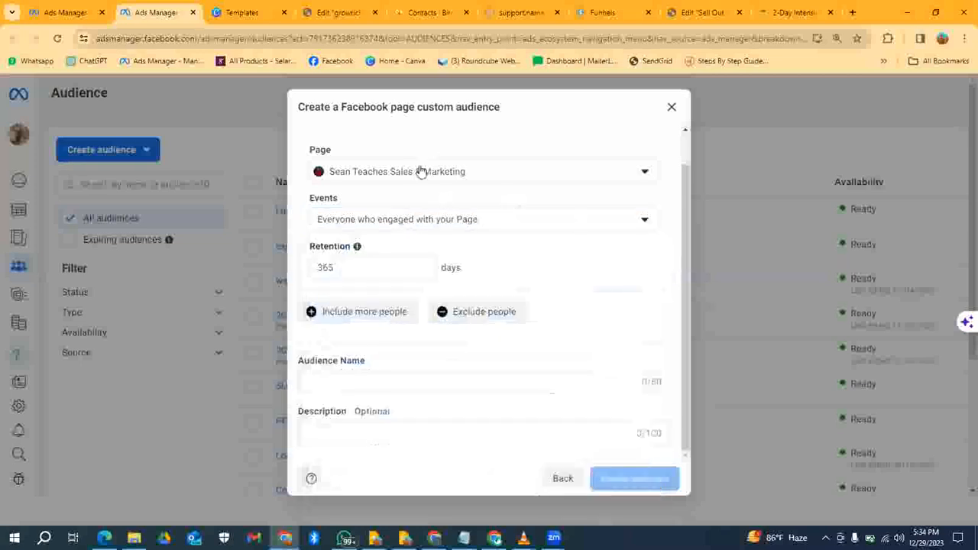
- Name the Facebook page audience "Page engagements - 365 days", correcting the spelling of "engagements"
left_click(330, 386)
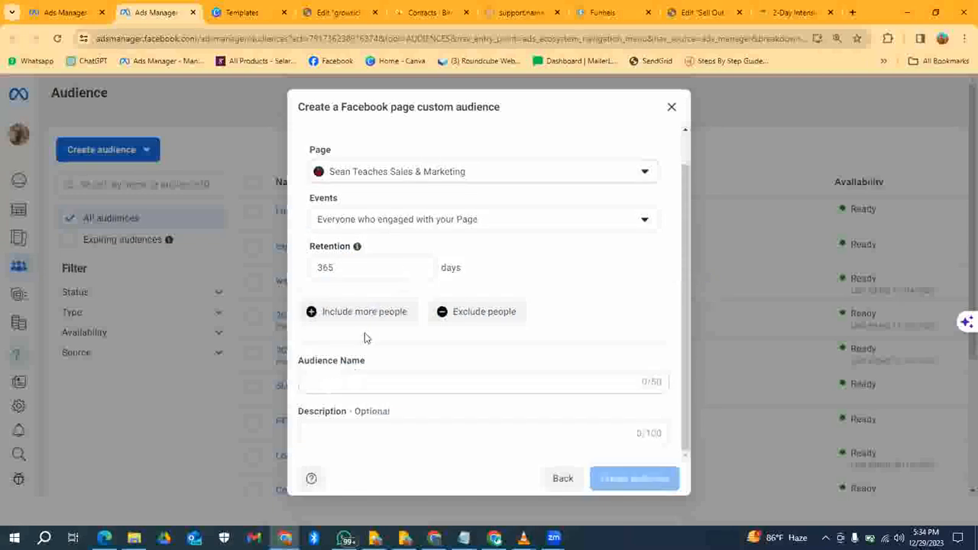
left_click(351, 379)
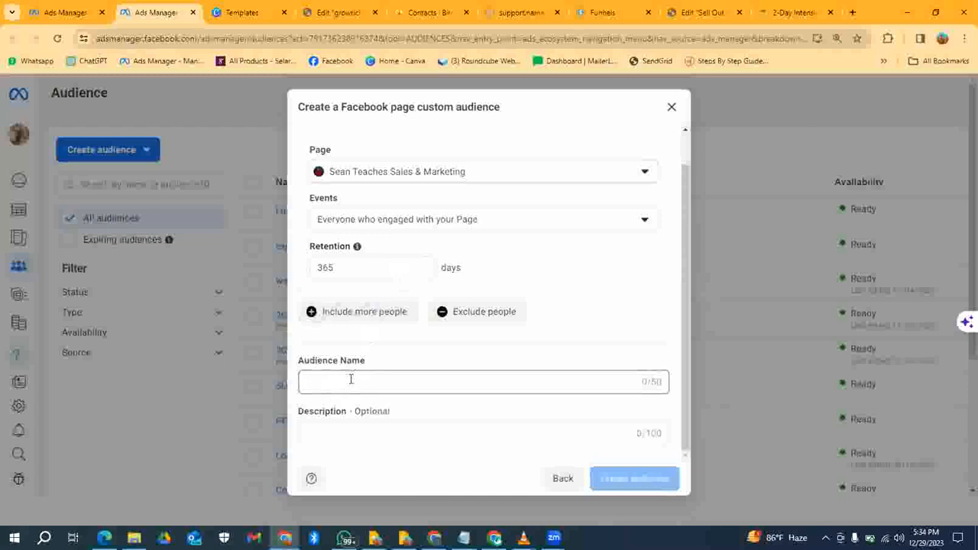
type("Page e")
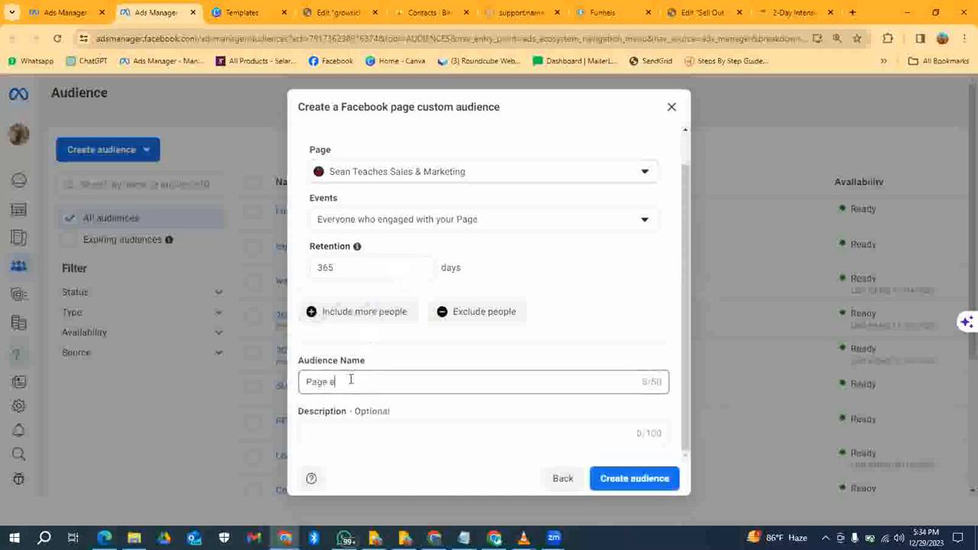
type("ngagememn")
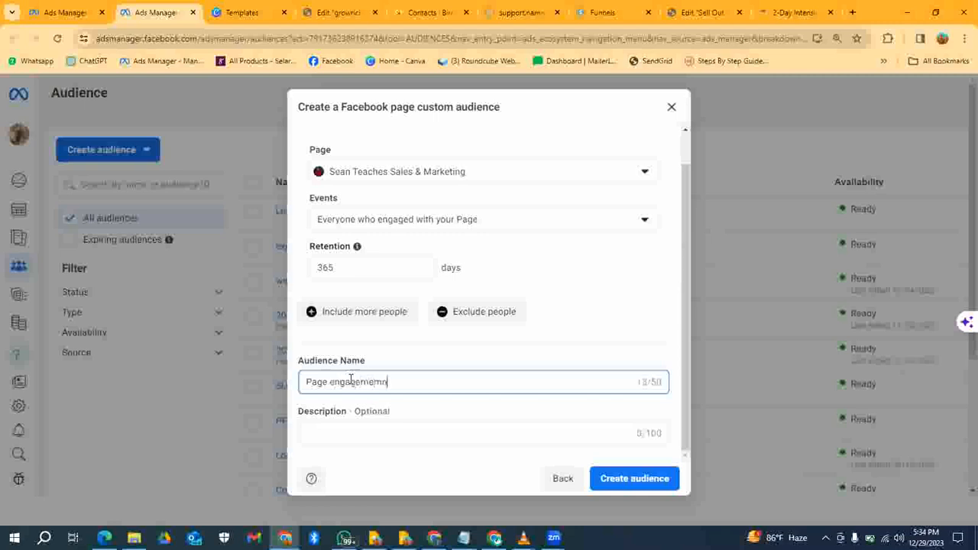
type("ts")
double_click(383, 383)
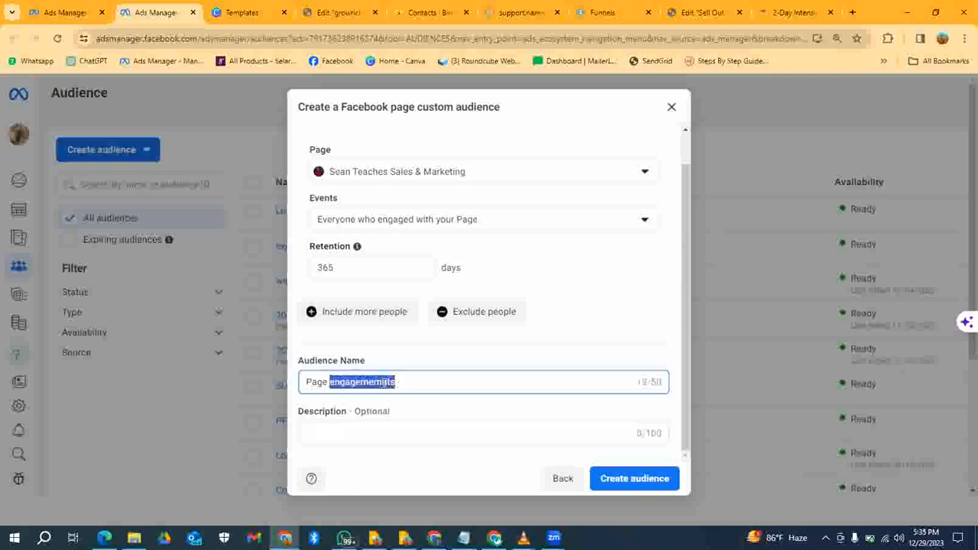
right_click(383, 382)
left_click(443, 96)
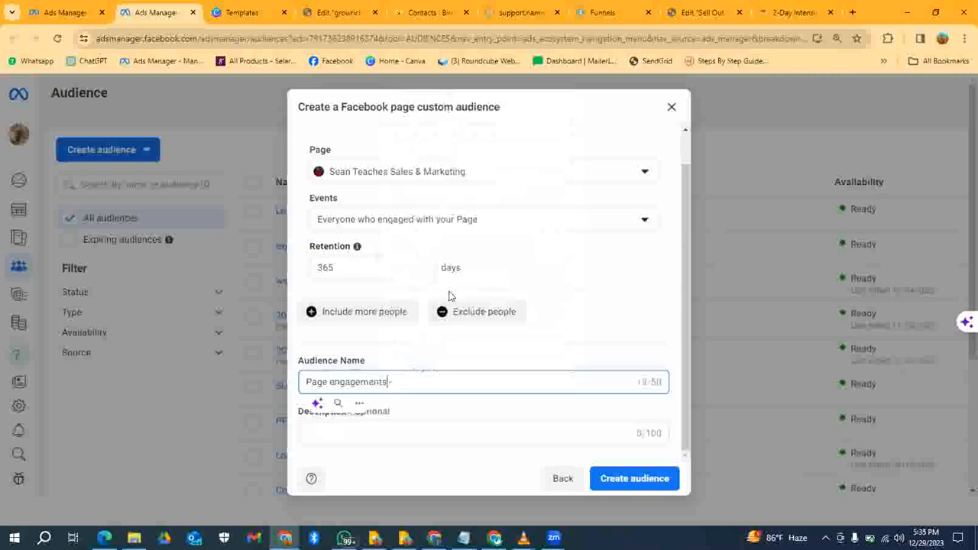
type("3")
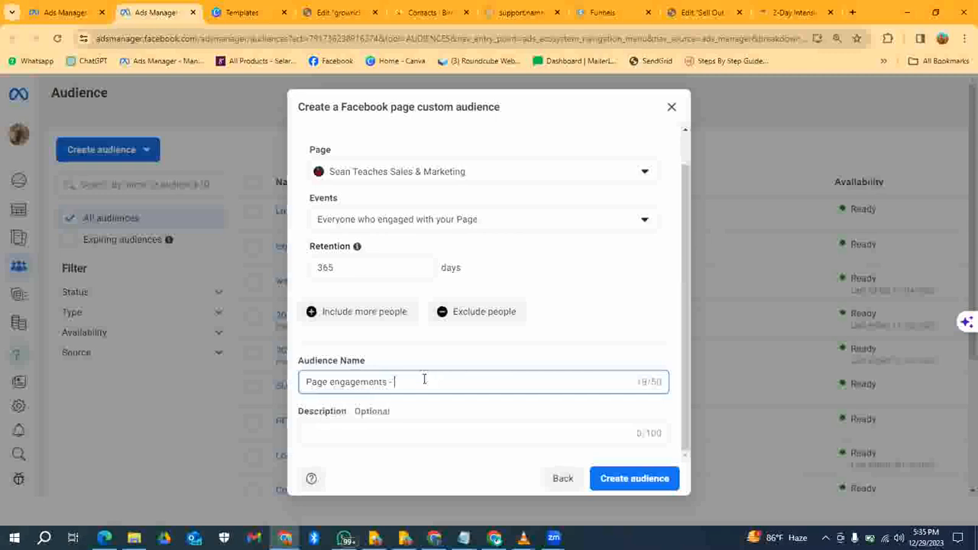
type("65 days")
left_click(386, 429)
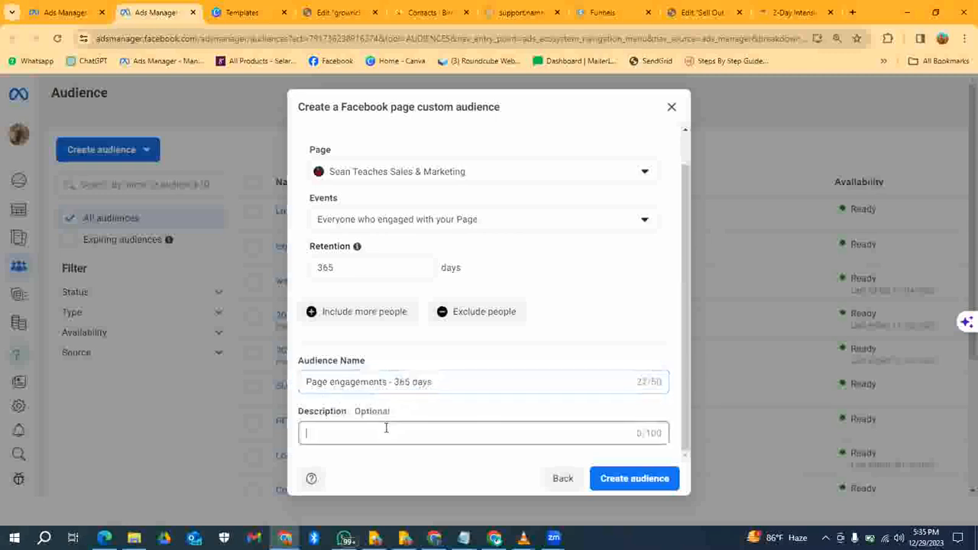
- Try excluding "Anyone who visited your Page" from the page audience, and remove that exclusion rule again
left_click(485, 318)
scroll(493, 384, "down", 2)
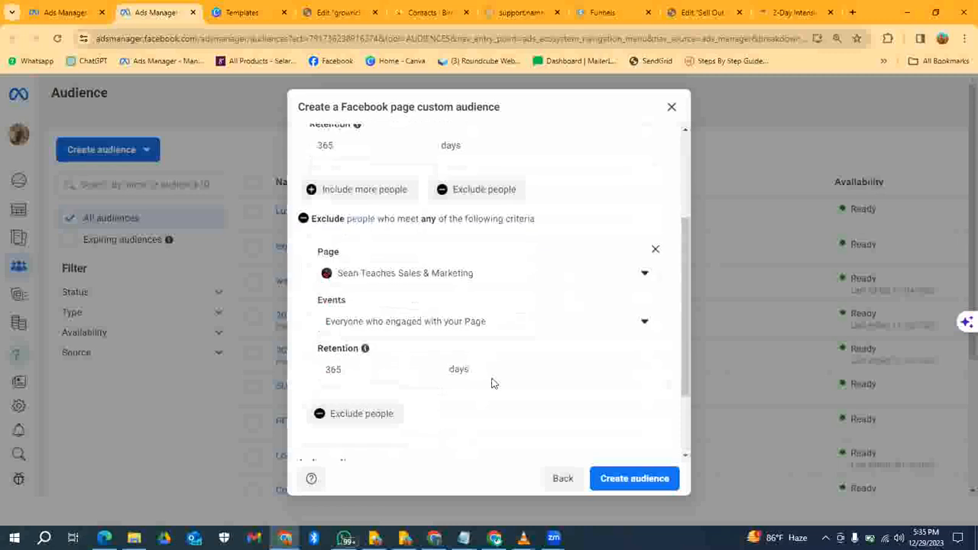
left_click(636, 330)
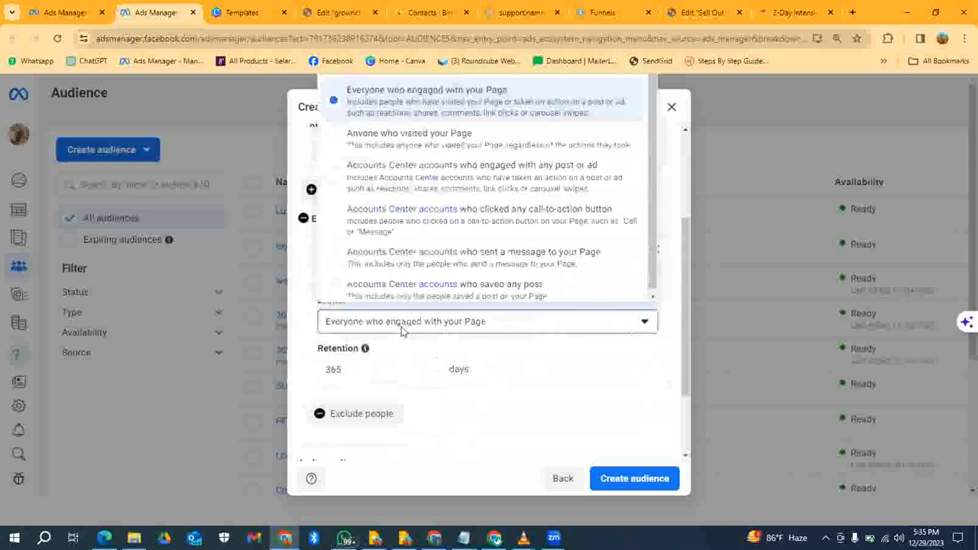
left_click(451, 139)
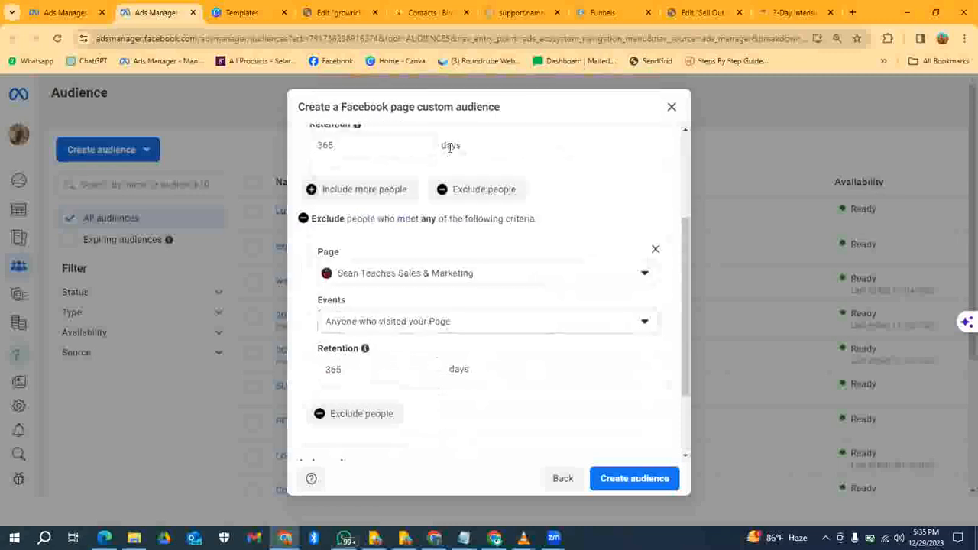
left_click(656, 248)
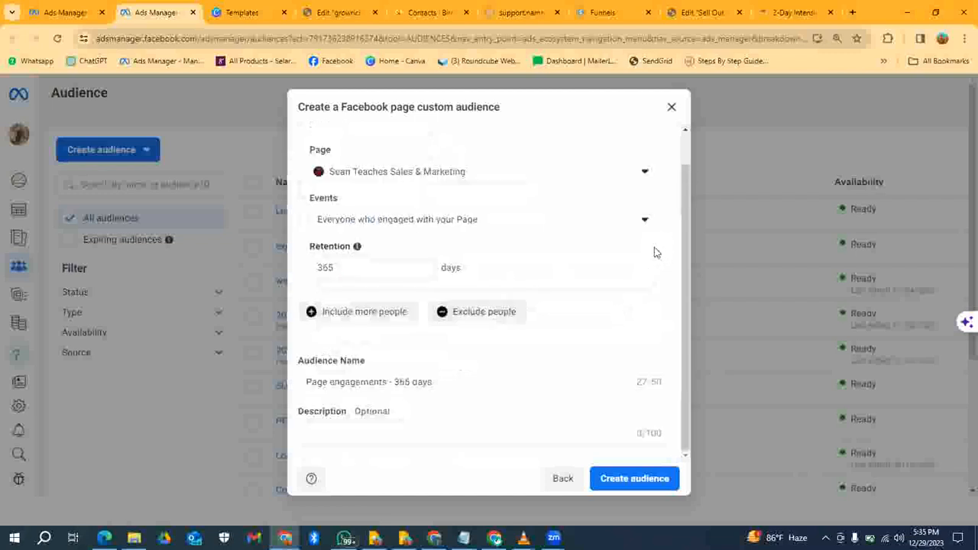
- Include more people in the page audience by adding an "Or" rule for the InfoSoft Solutions page
left_click(330, 314)
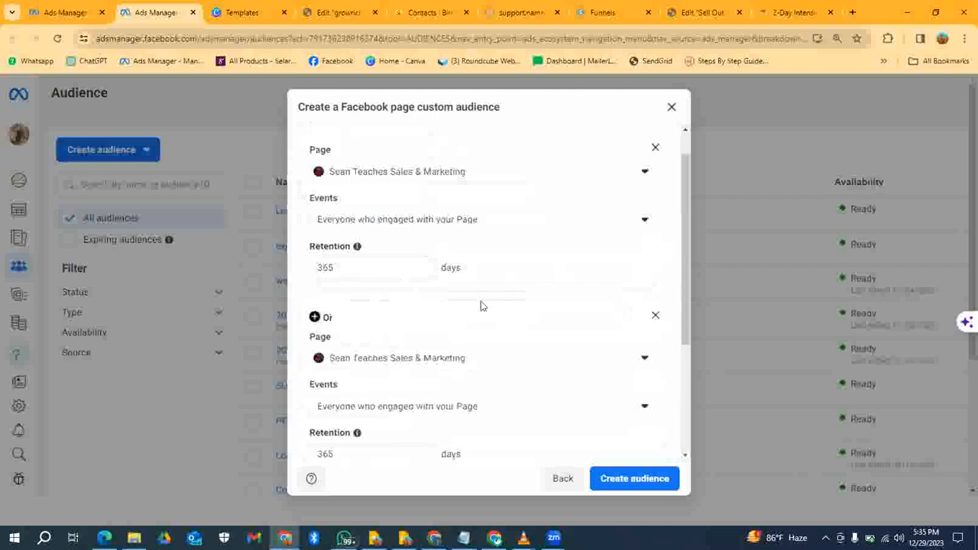
scroll(330, 323, "down", 1)
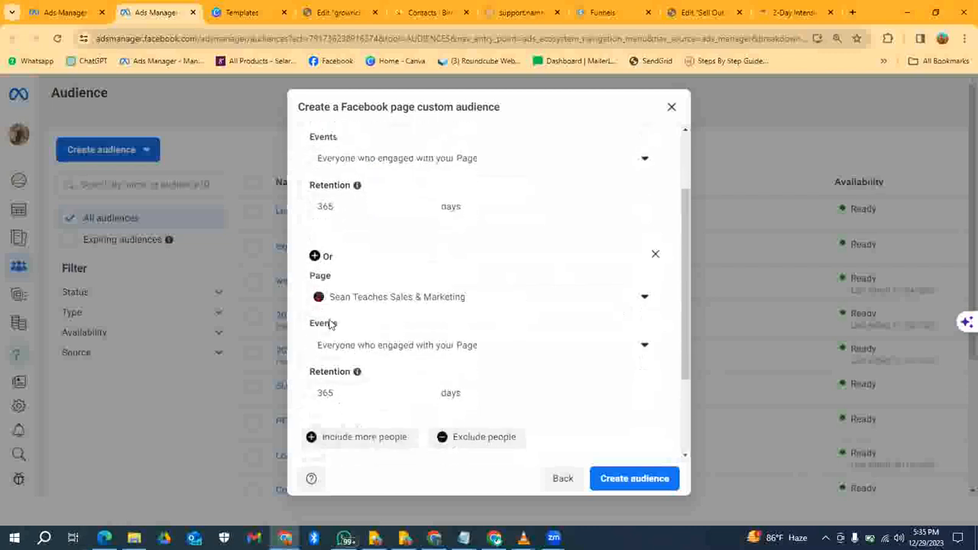
left_click(628, 303)
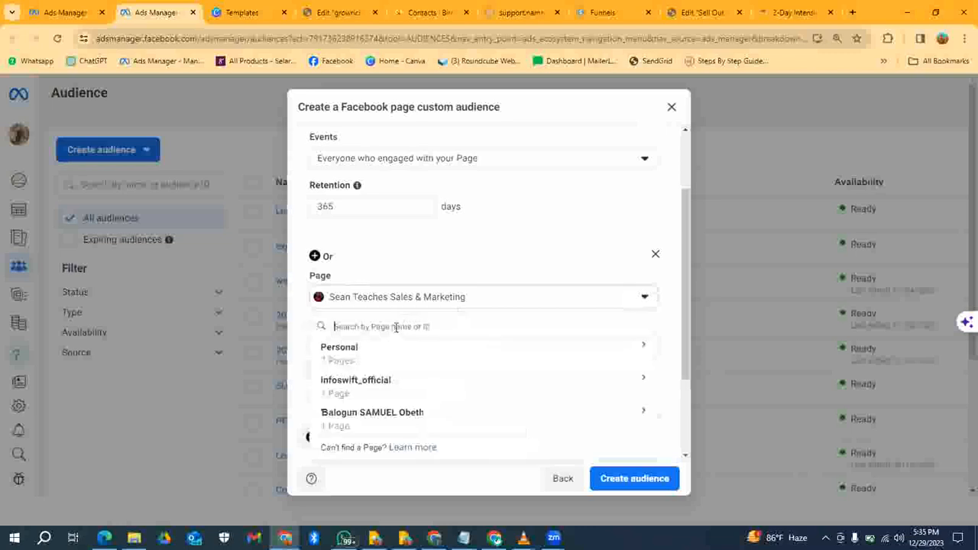
left_click(397, 395)
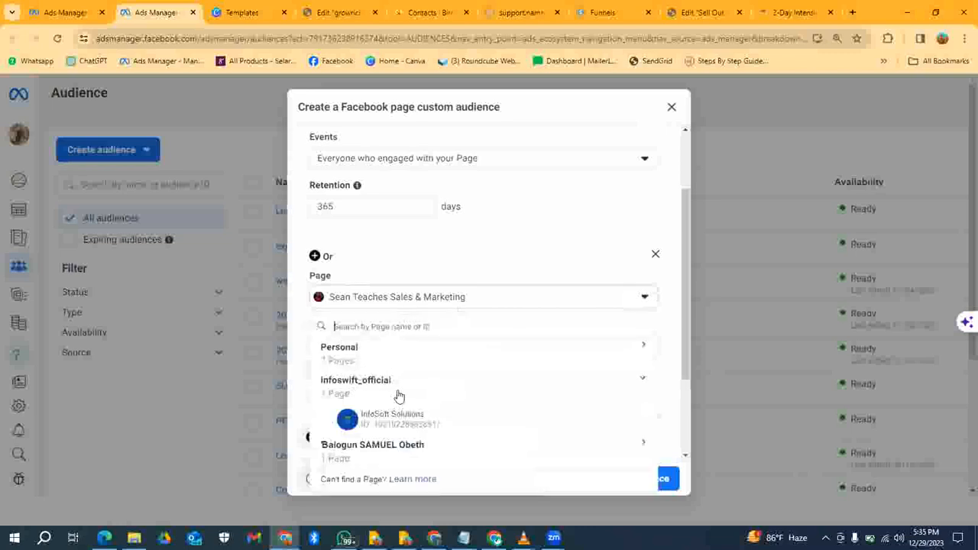
left_click(438, 423)
- Review the criteria of both included pages and close the Facebook page audience setup without creating it
scroll(382, 290, "up", 3)
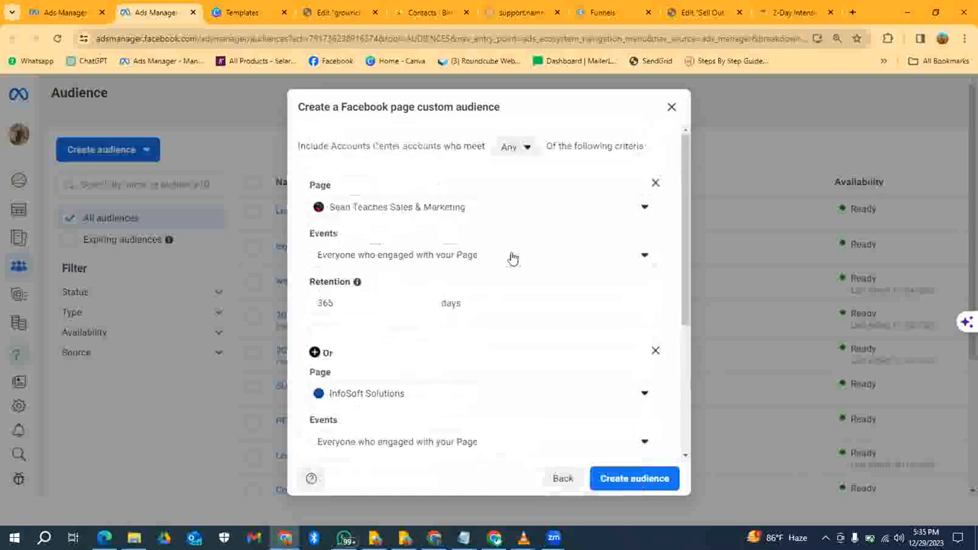
scroll(503, 335, "down", 2)
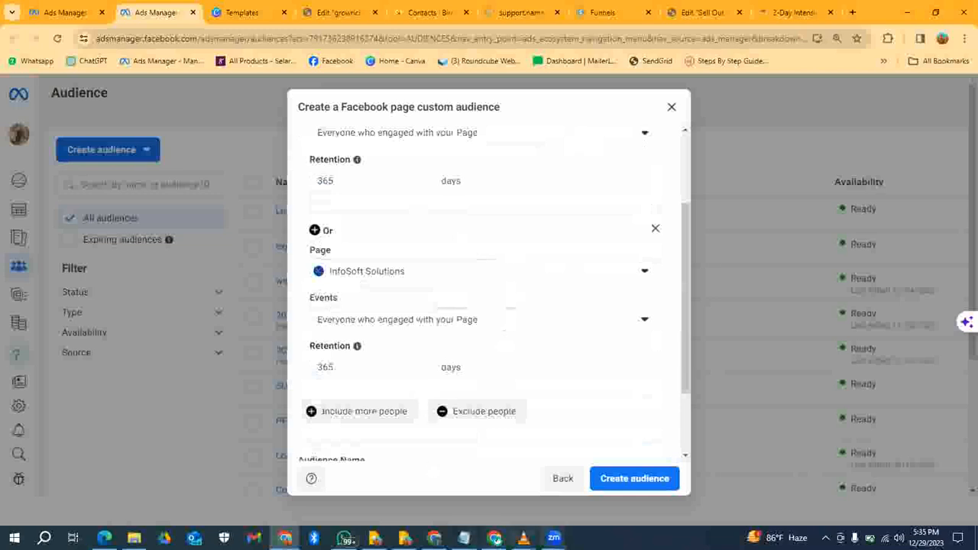
mouse_move(554, 537)
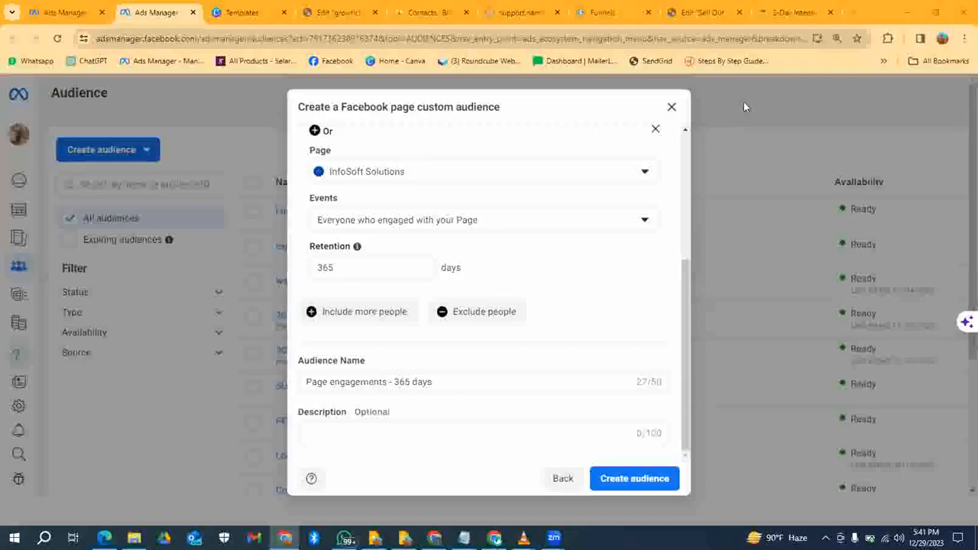
scroll(422, 260, "up", 3)
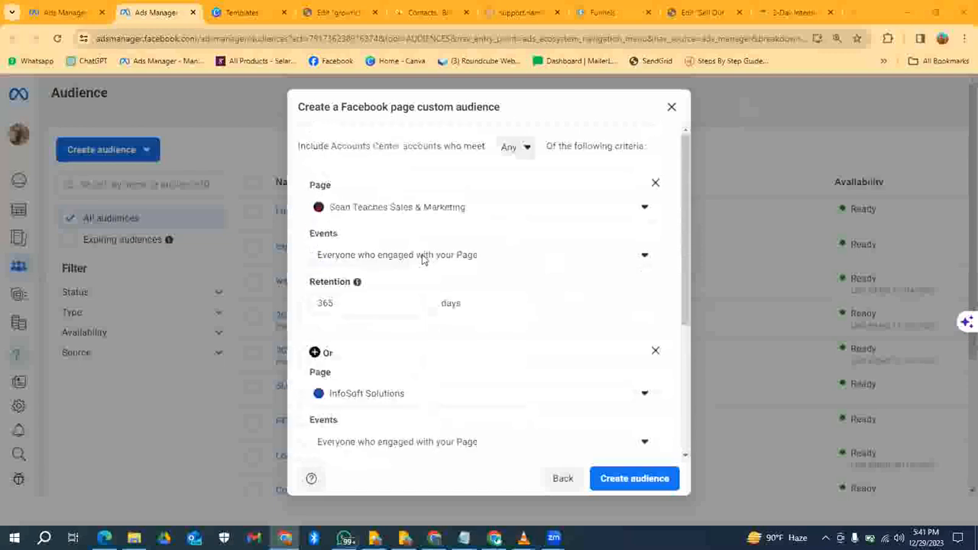
scroll(428, 260, "down", 3)
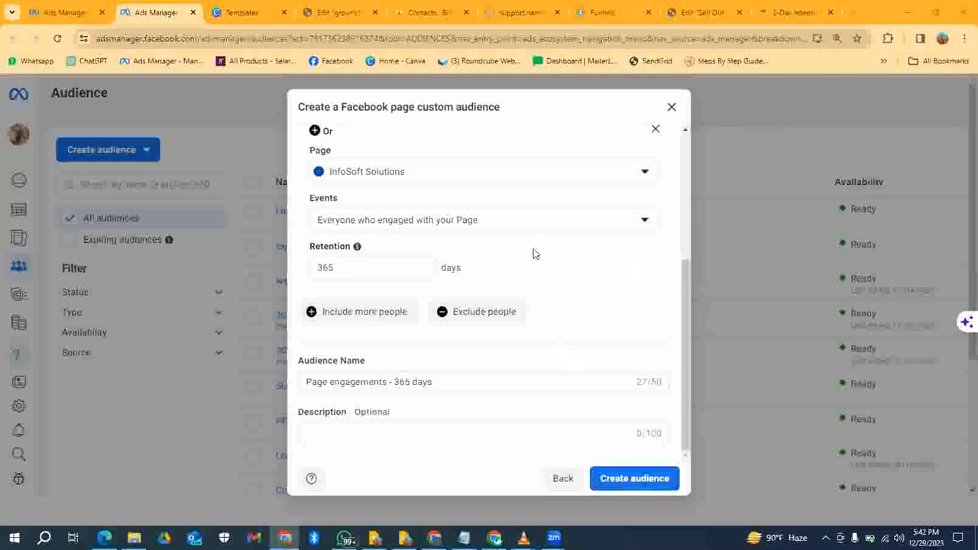
scroll(611, 330, "up", 3)
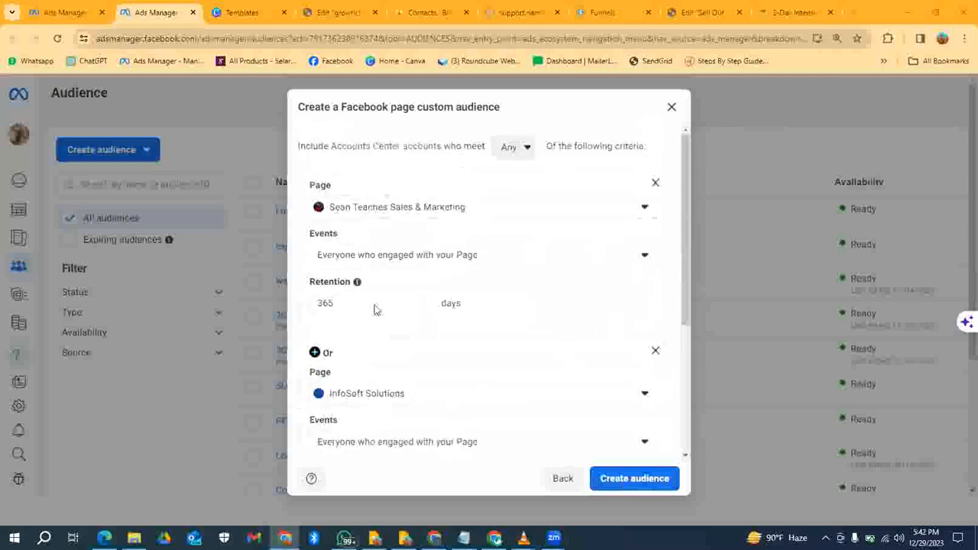
scroll(382, 301, "down", 3)
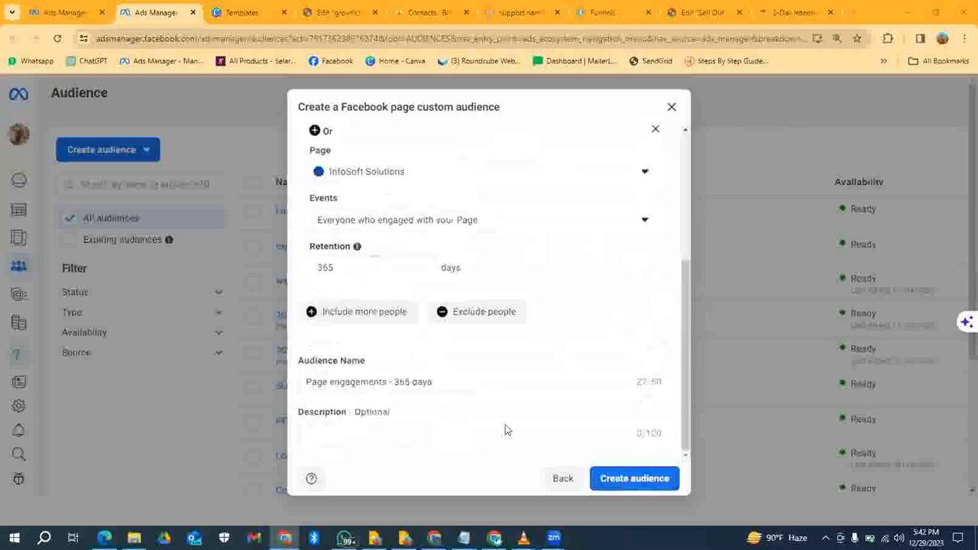
left_click(672, 108)
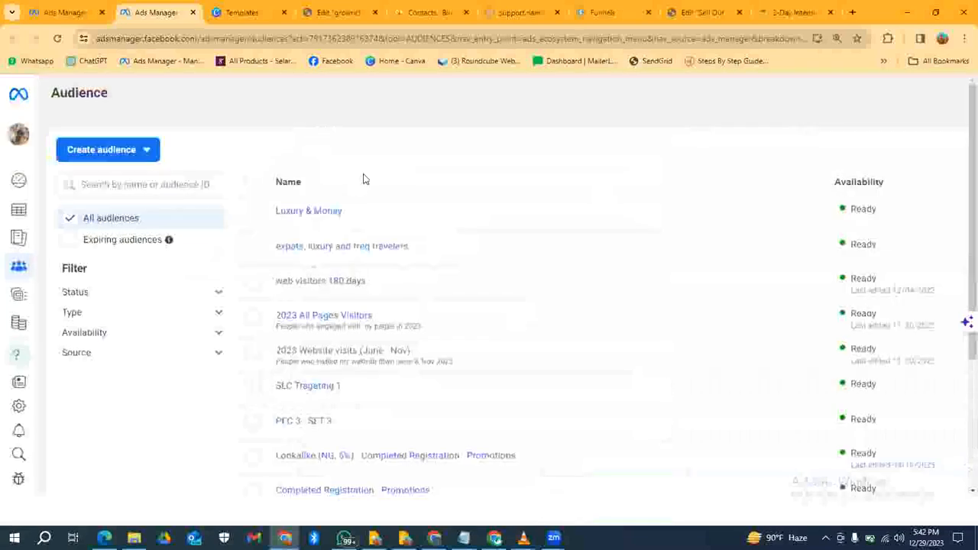
- Open the choice of audience types for creating a new lookalike audience
left_click(148, 152)
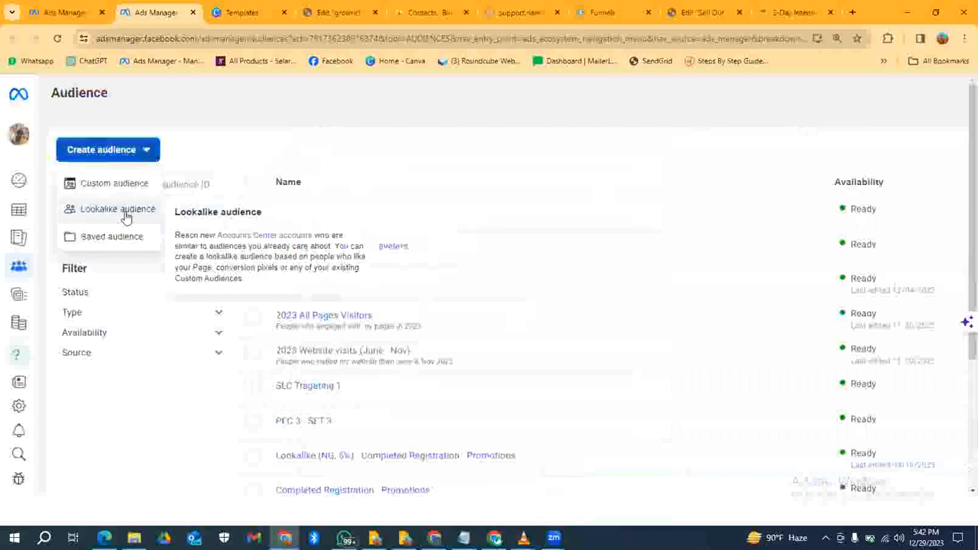